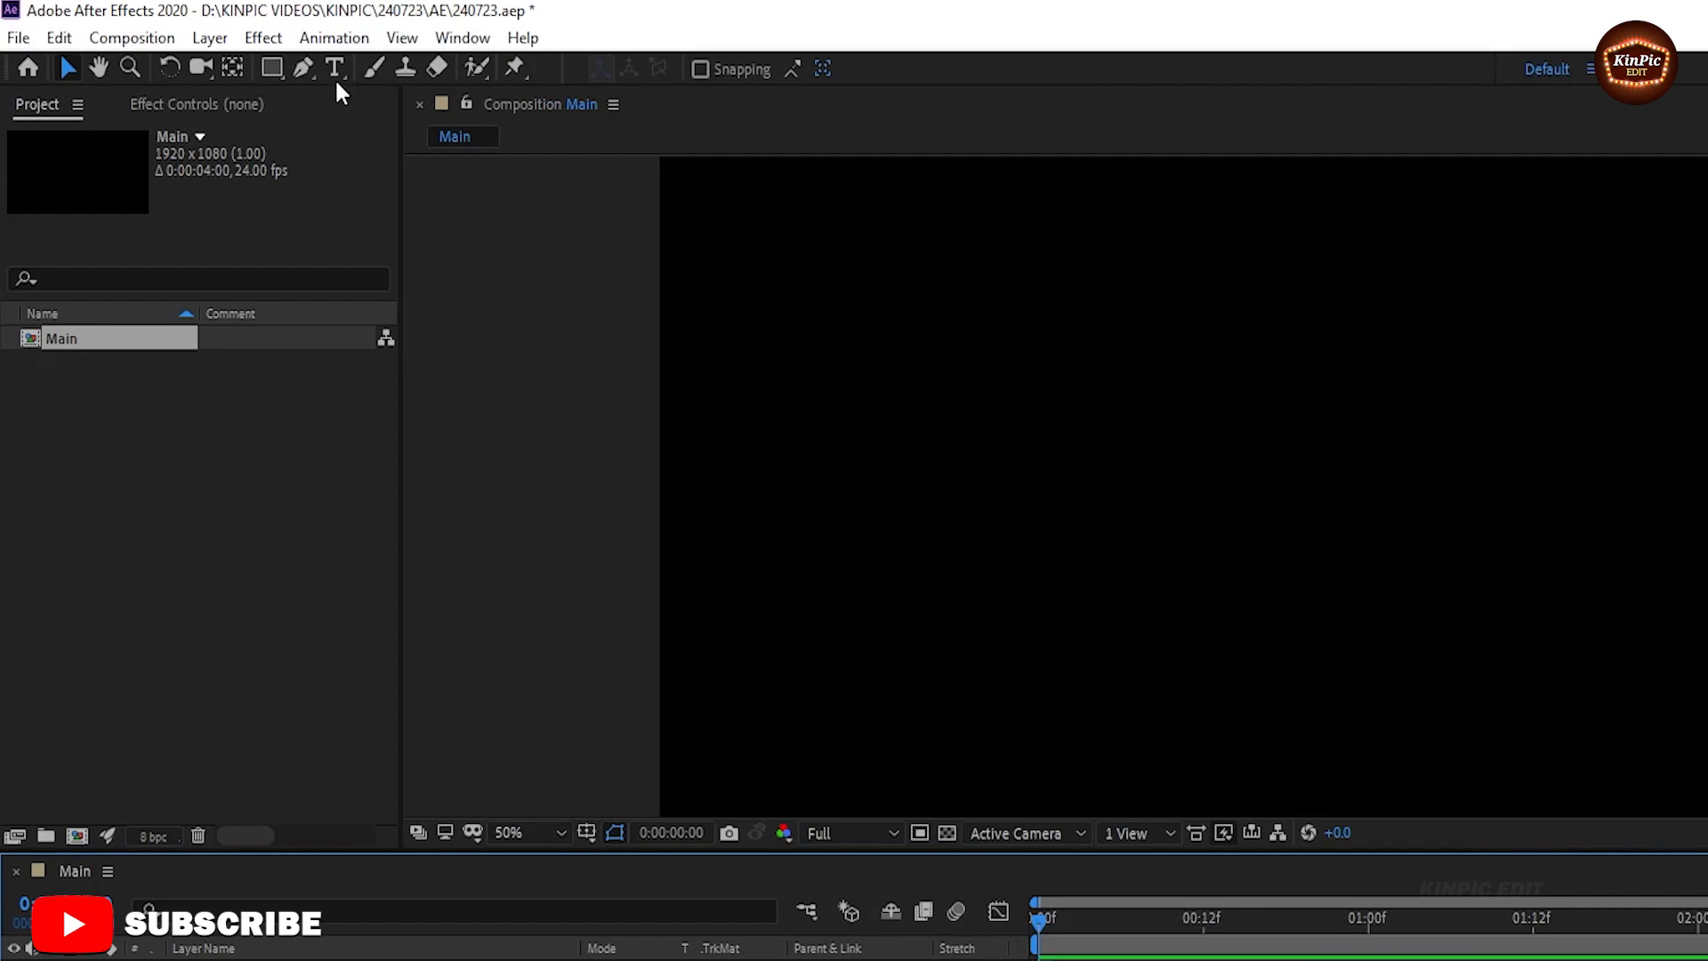
Step: Add a text layer reading "Sprinkle" in the Main composition
click(334, 69)
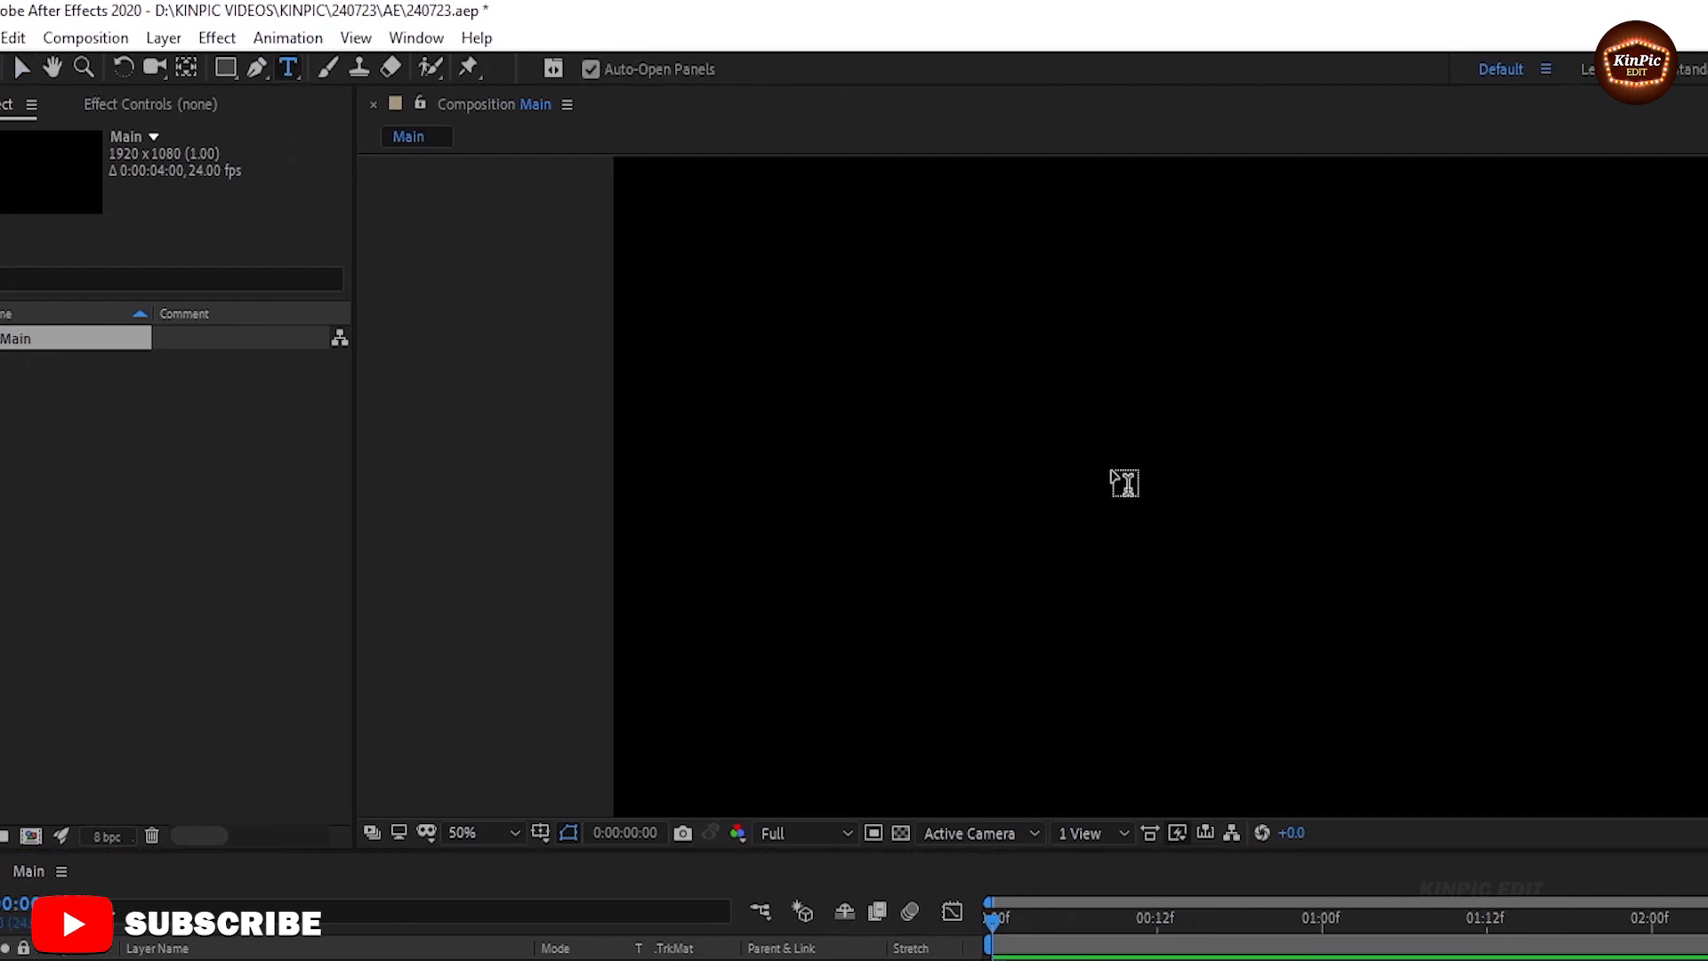
click(1123, 483)
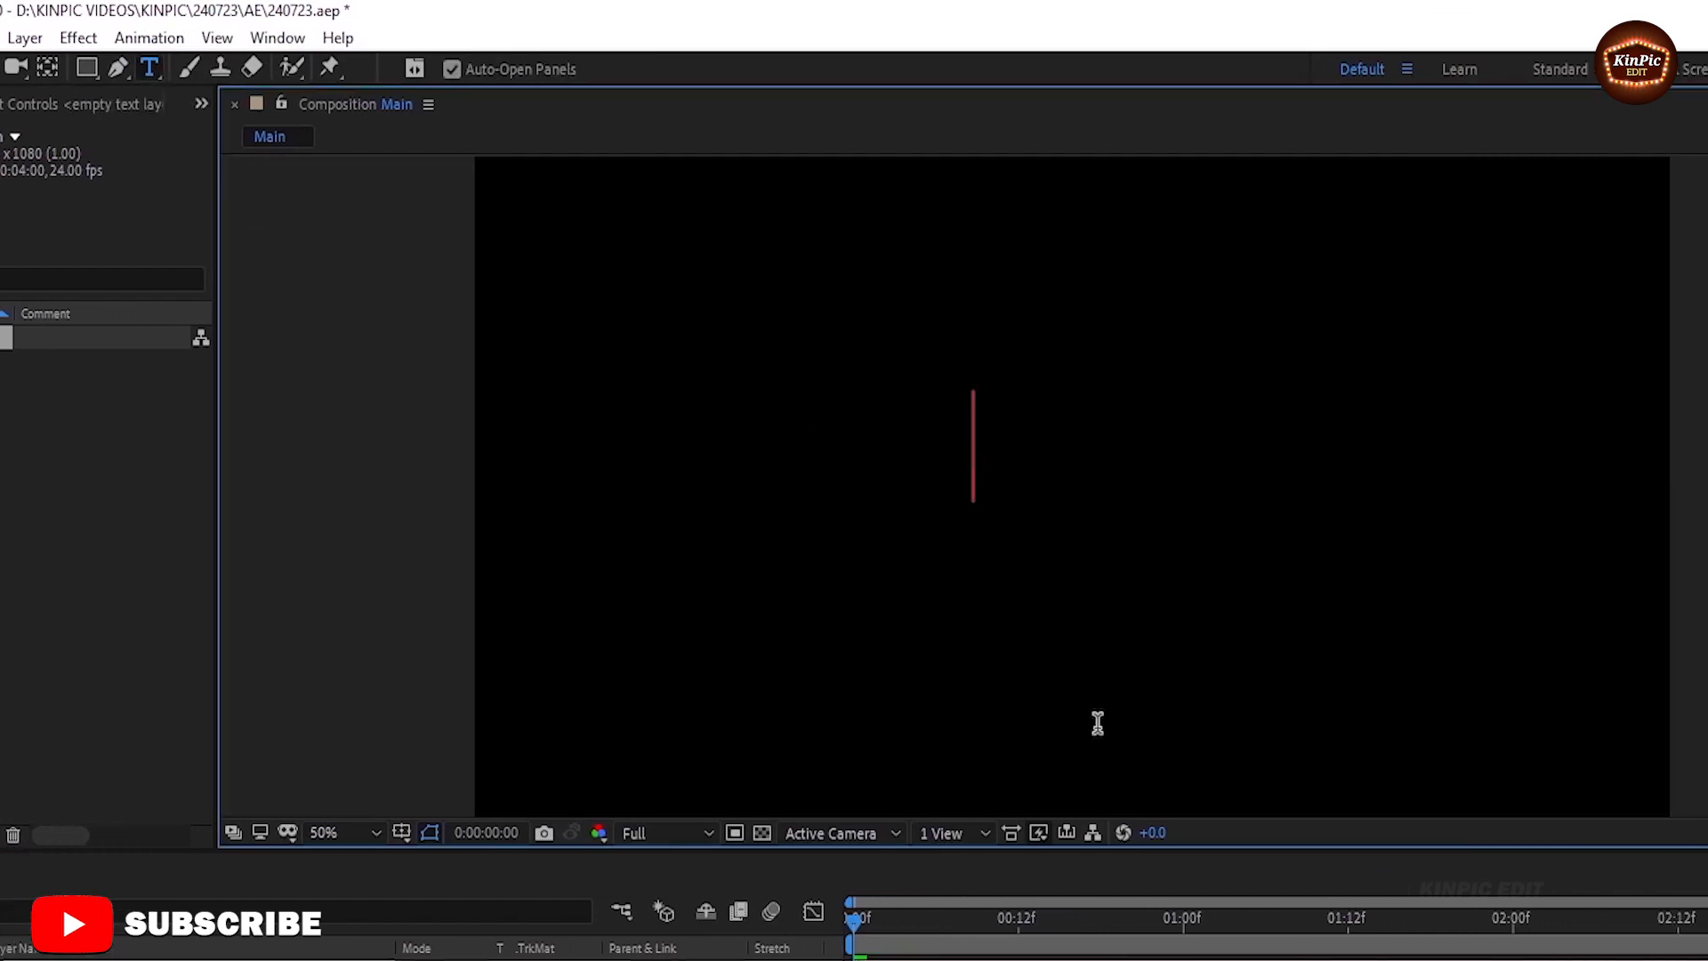
text(Spri)
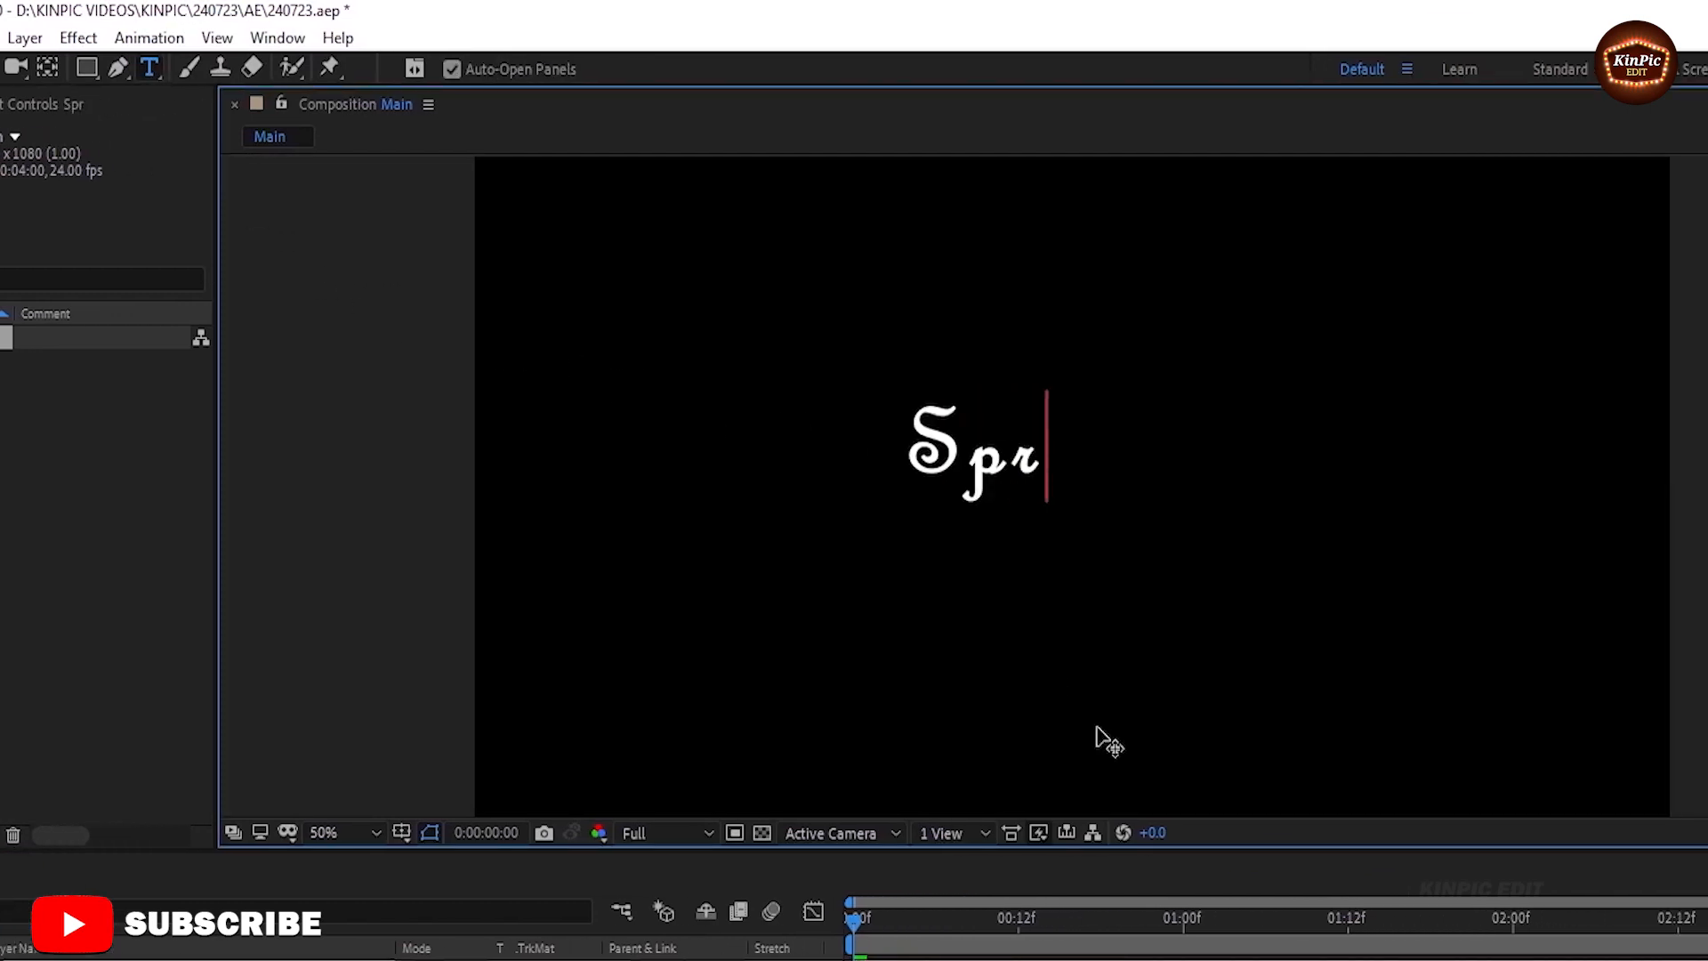
text(nkle)
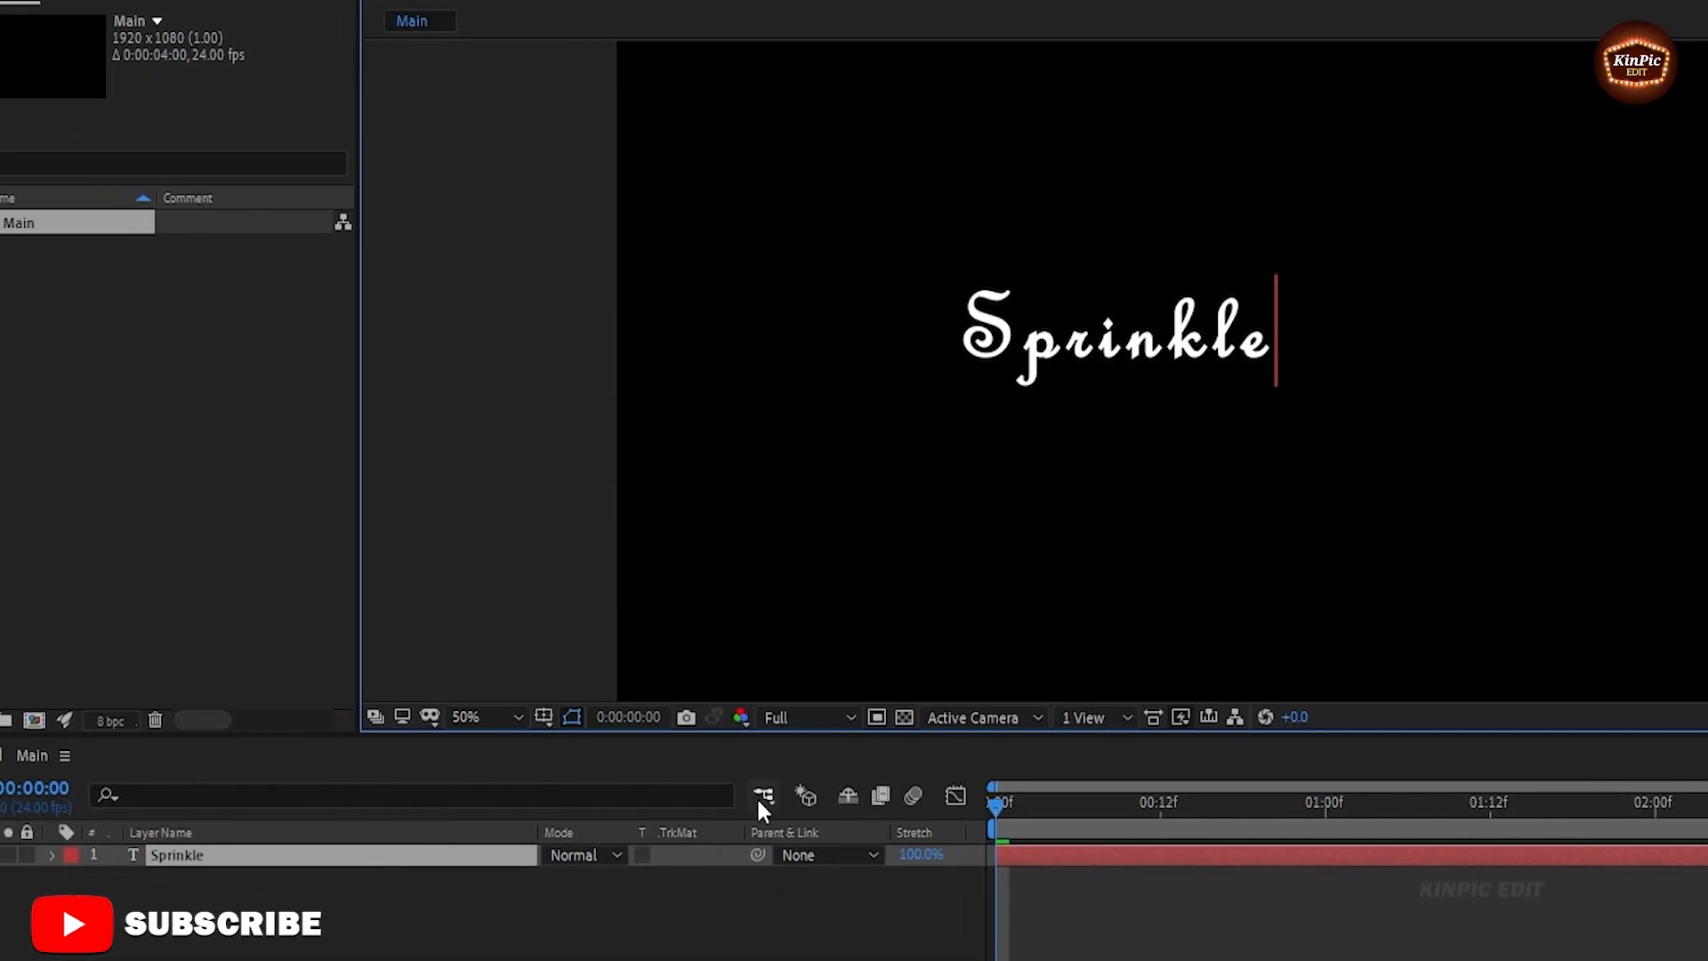
Step: Centre the Sprinkle text layer horizontally and vertically within the composition
click(293, 855)
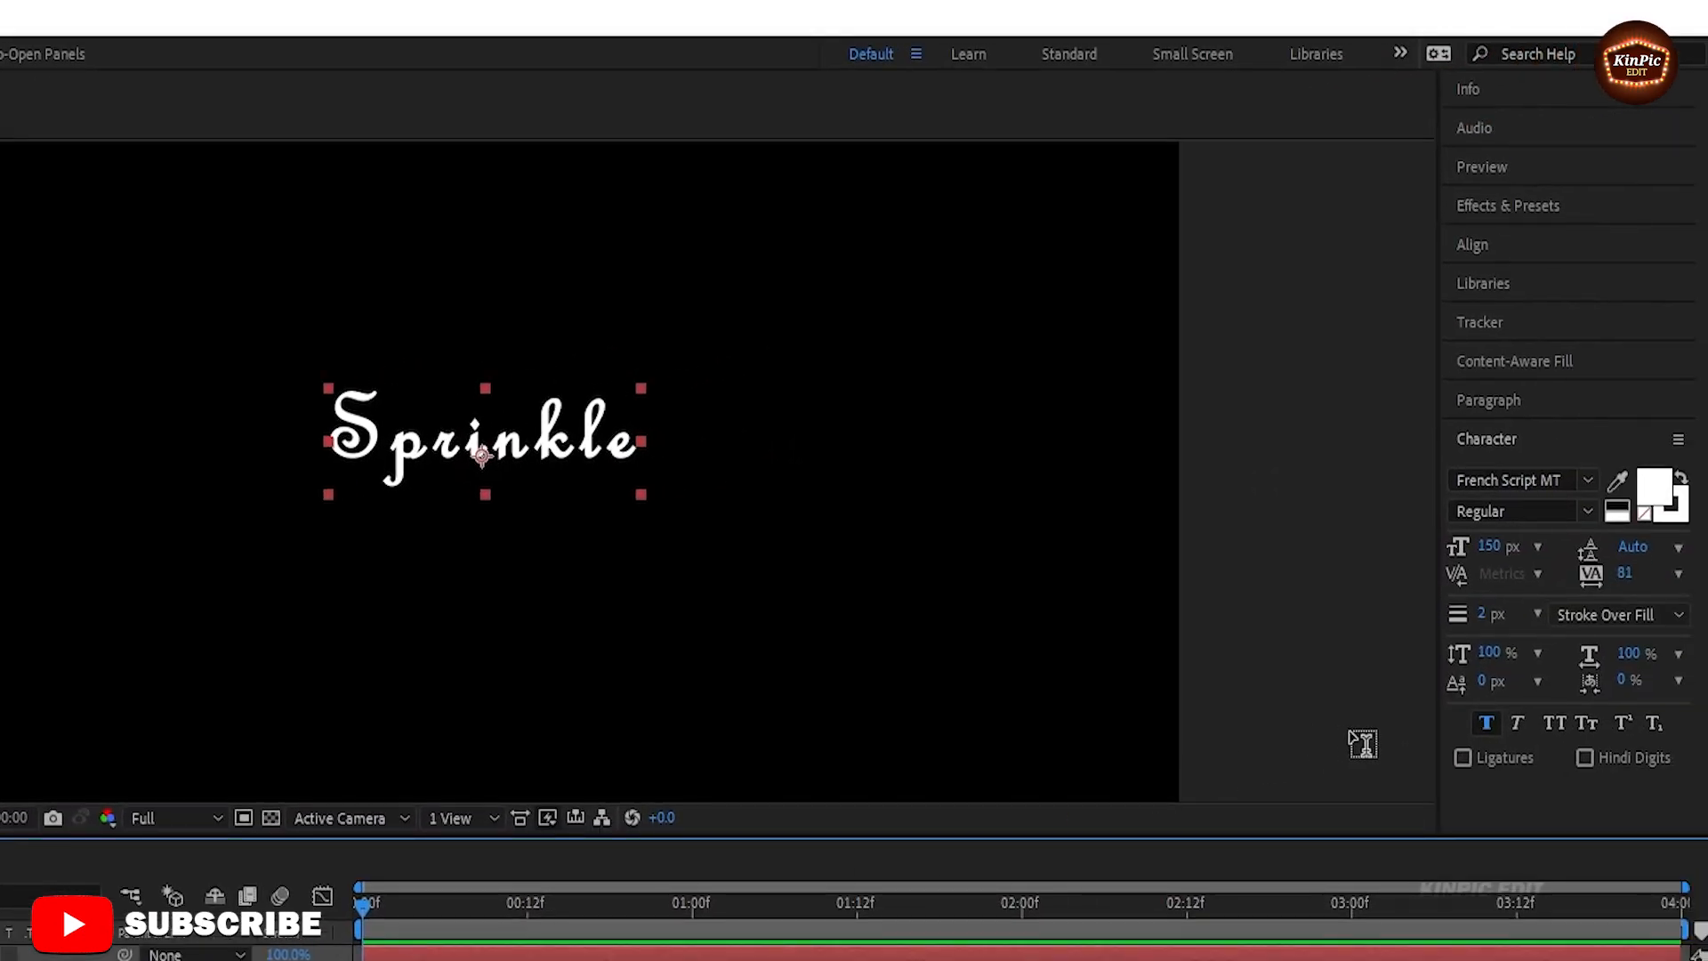
click(1477, 246)
click(1508, 309)
click(1629, 311)
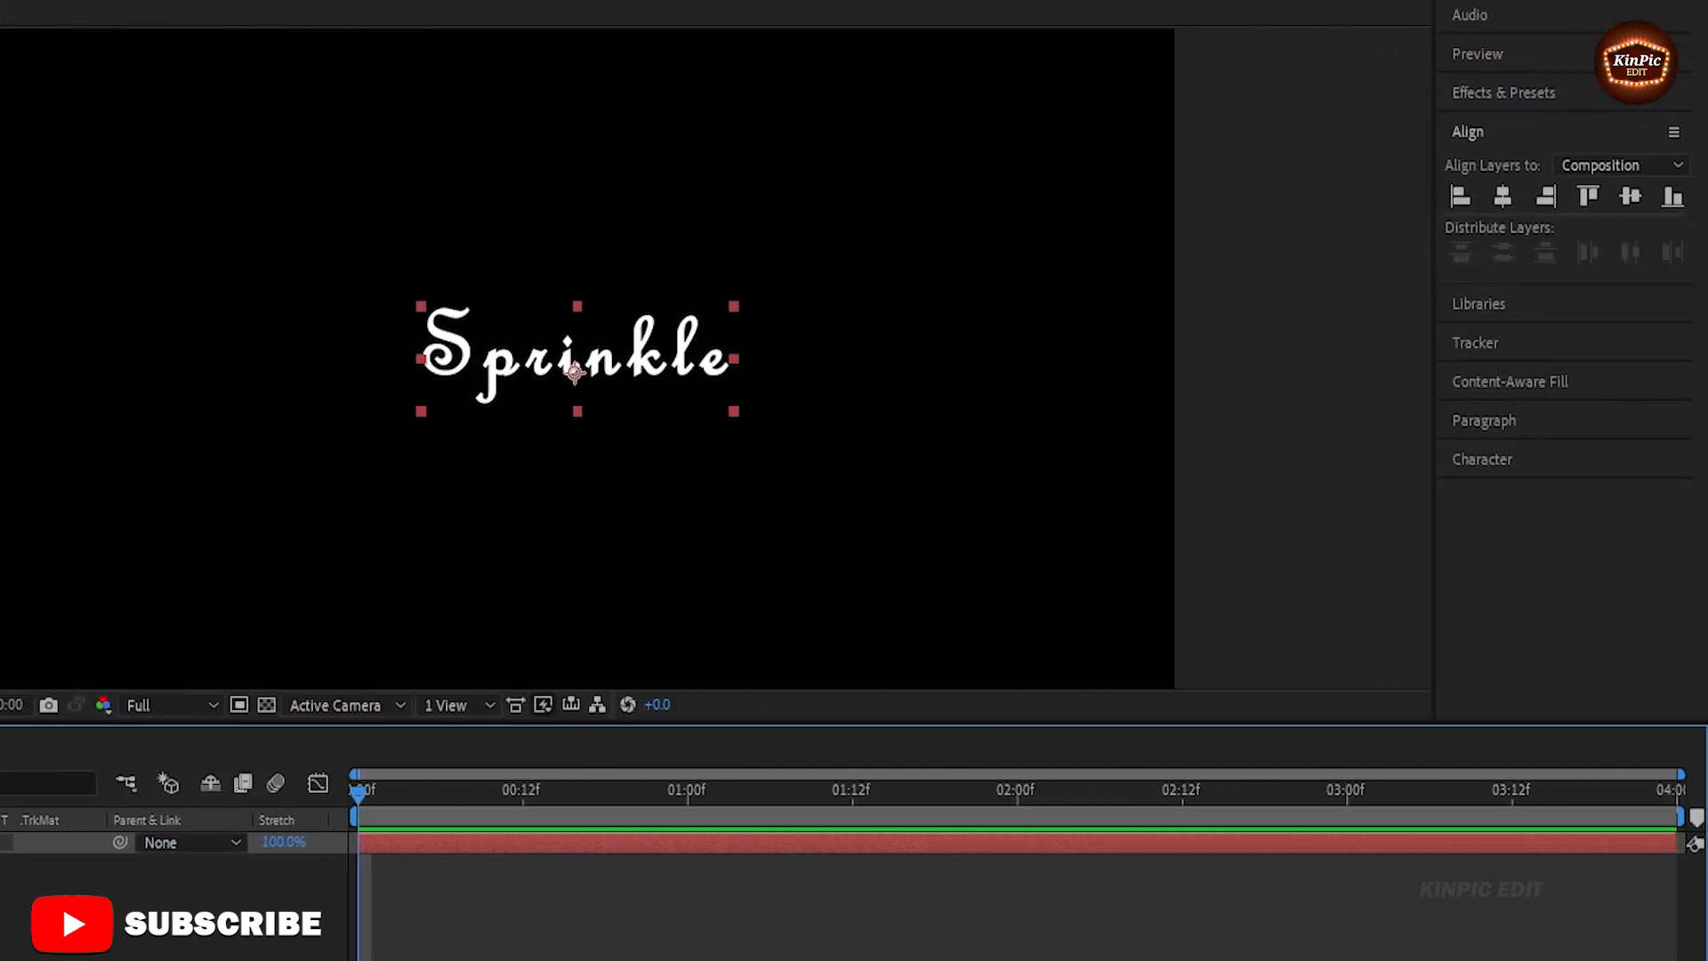
Step: Set the Sprinkle text's font size to 160 px and re-centre the layer in the composition
click(1475, 463)
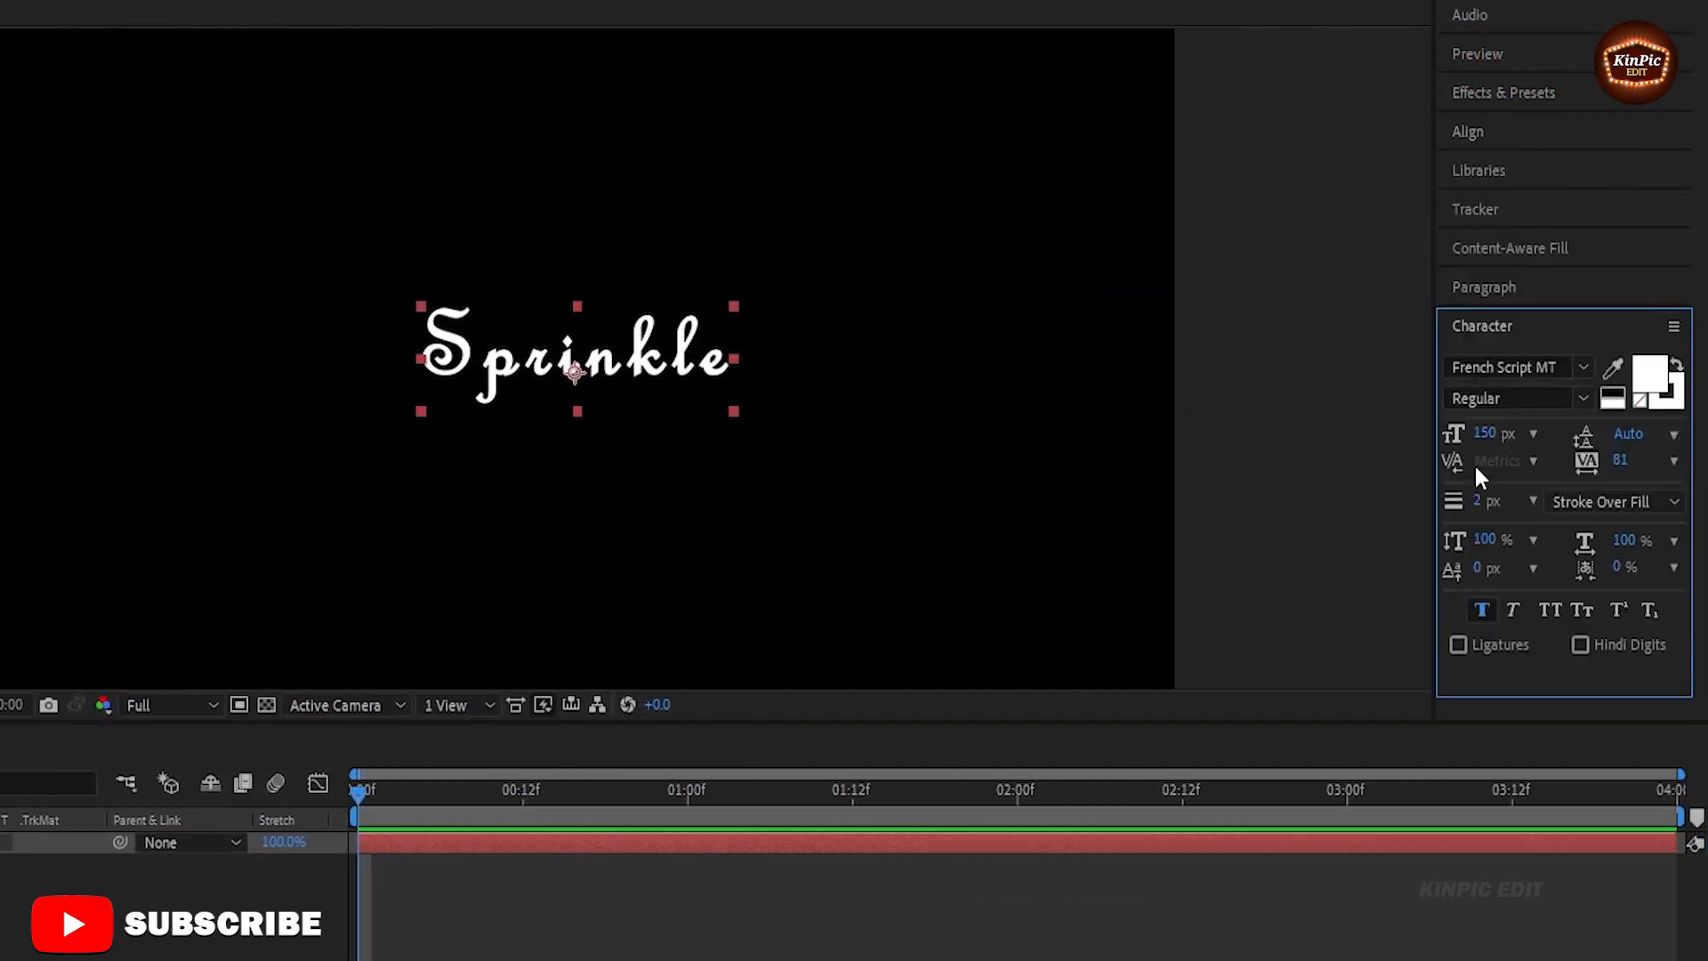
click(1488, 434)
text(160)
key(Return)
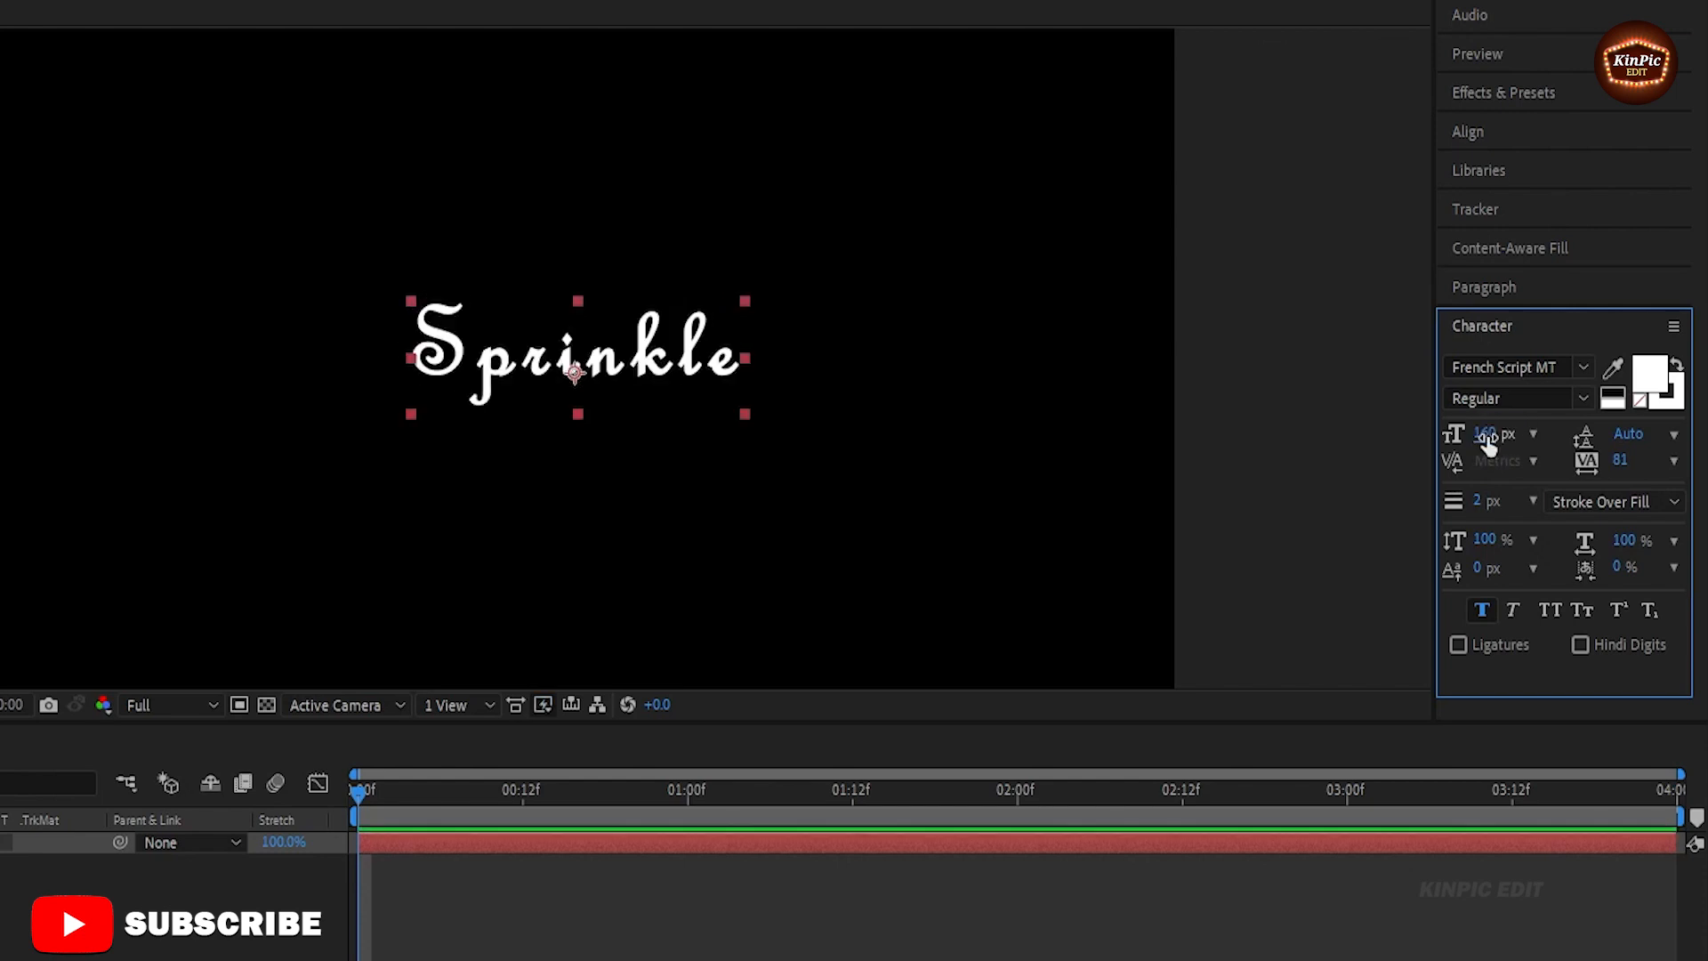
click(1469, 130)
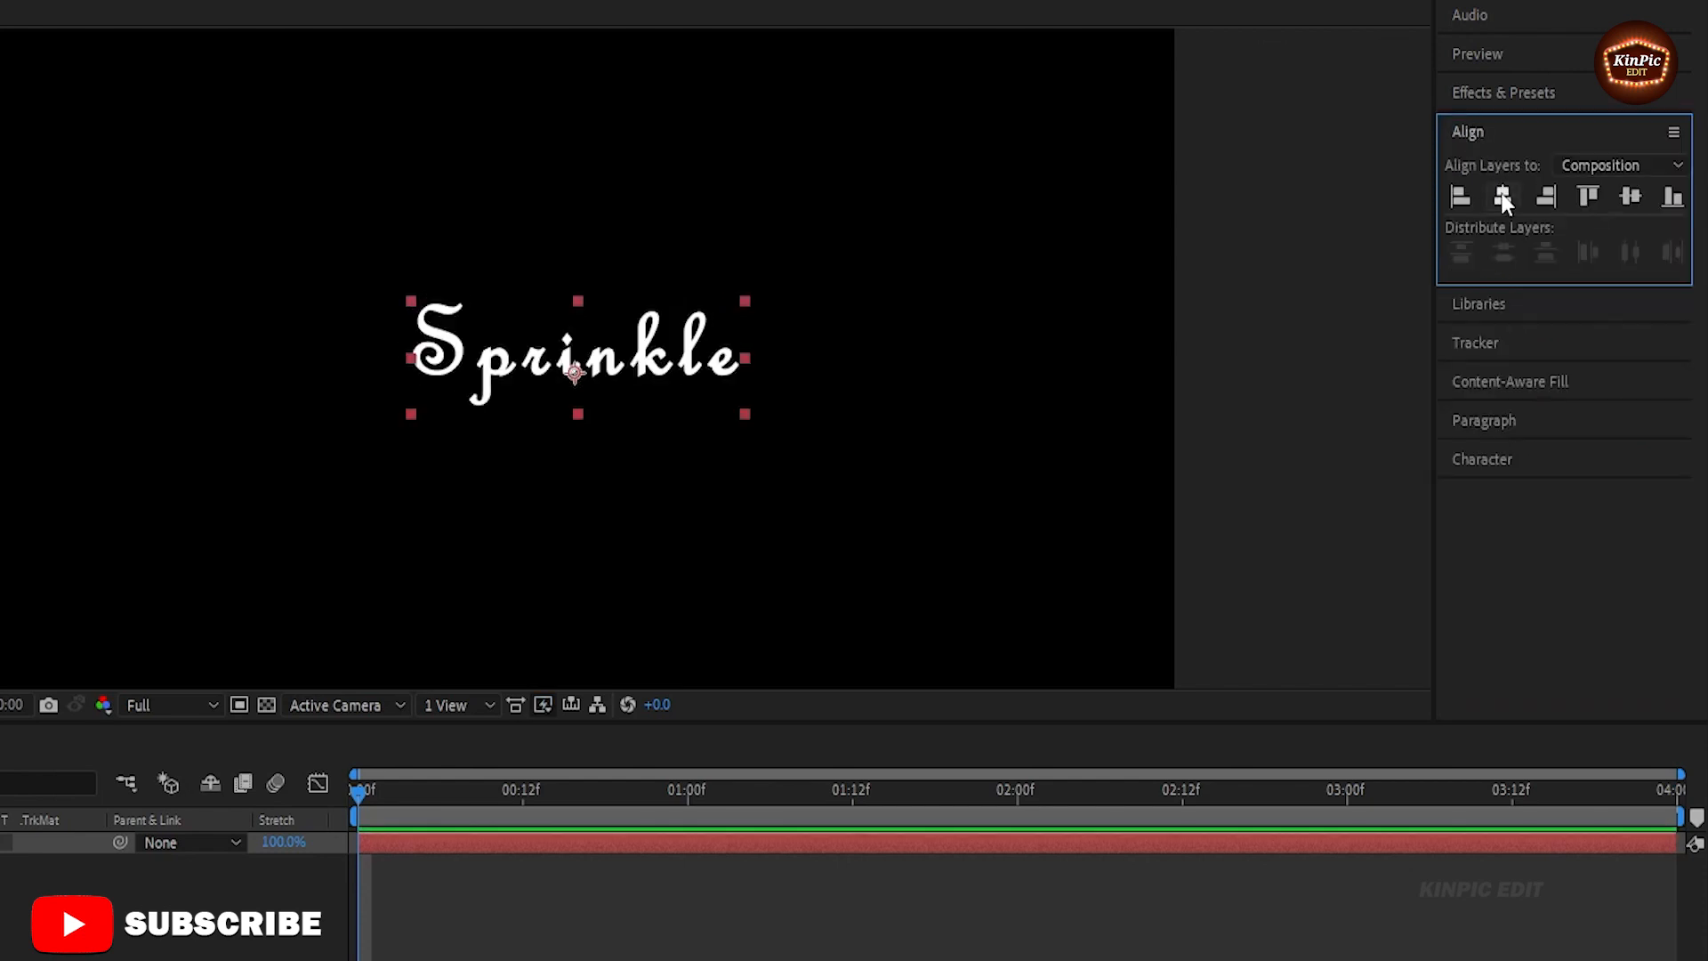
click(1630, 194)
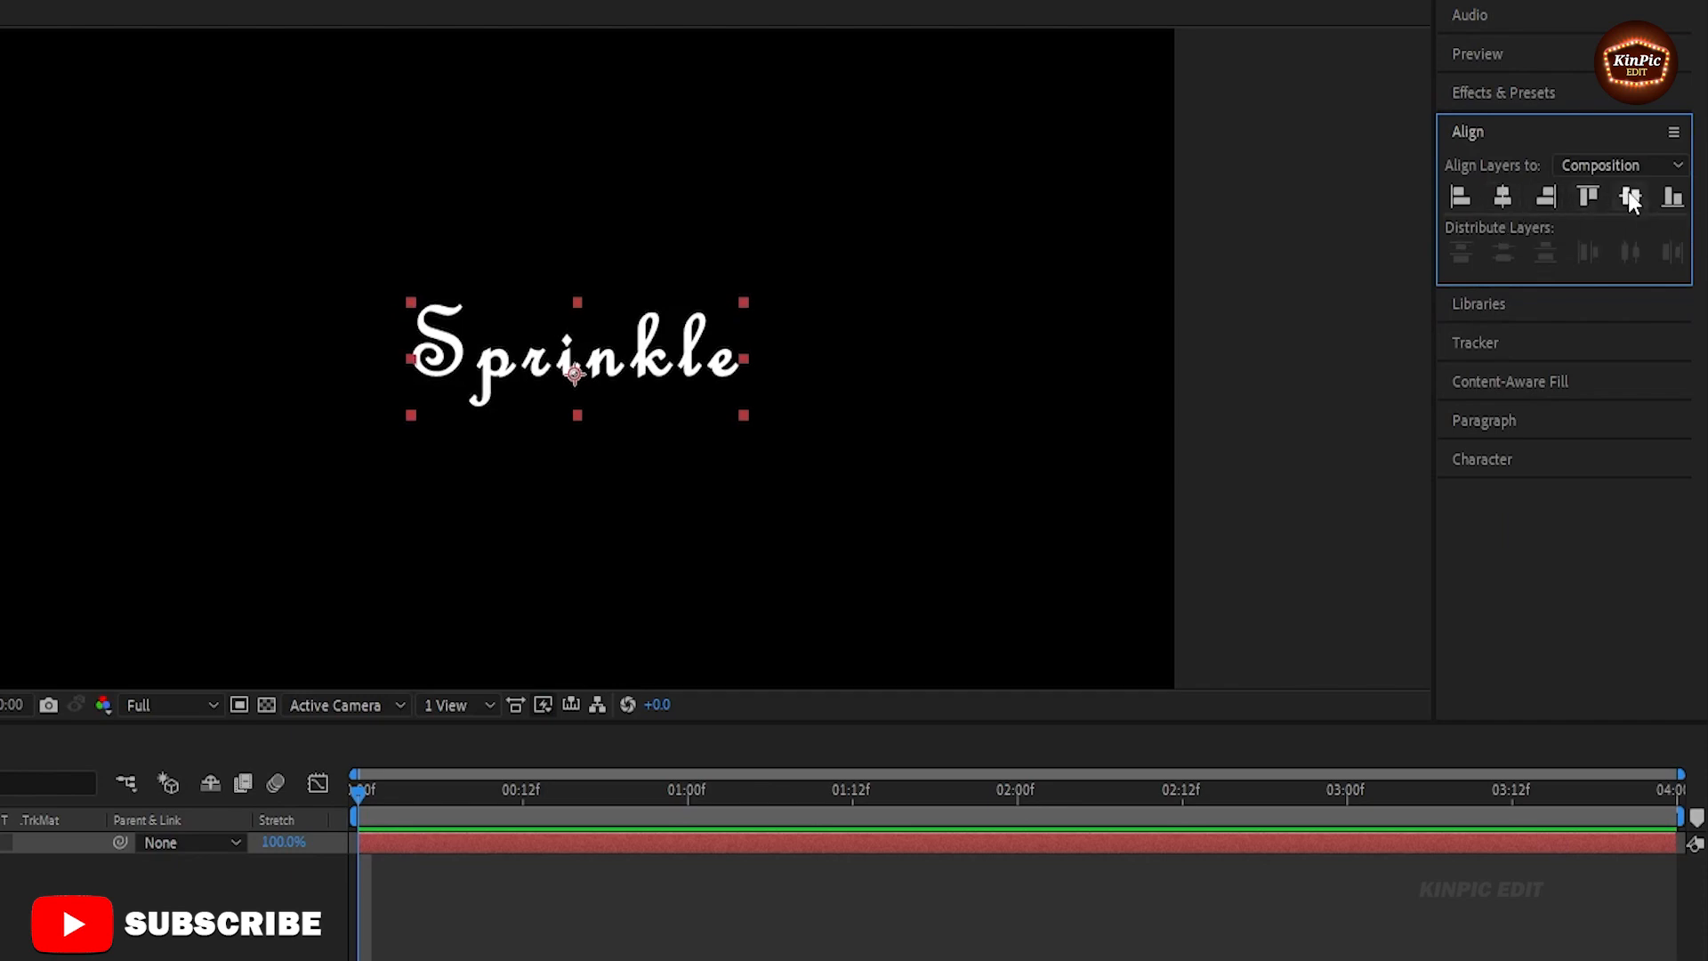
Step: Duplicate the Sprinkle text layer and apply the CC Composite effect to the duplicate
click(260, 697)
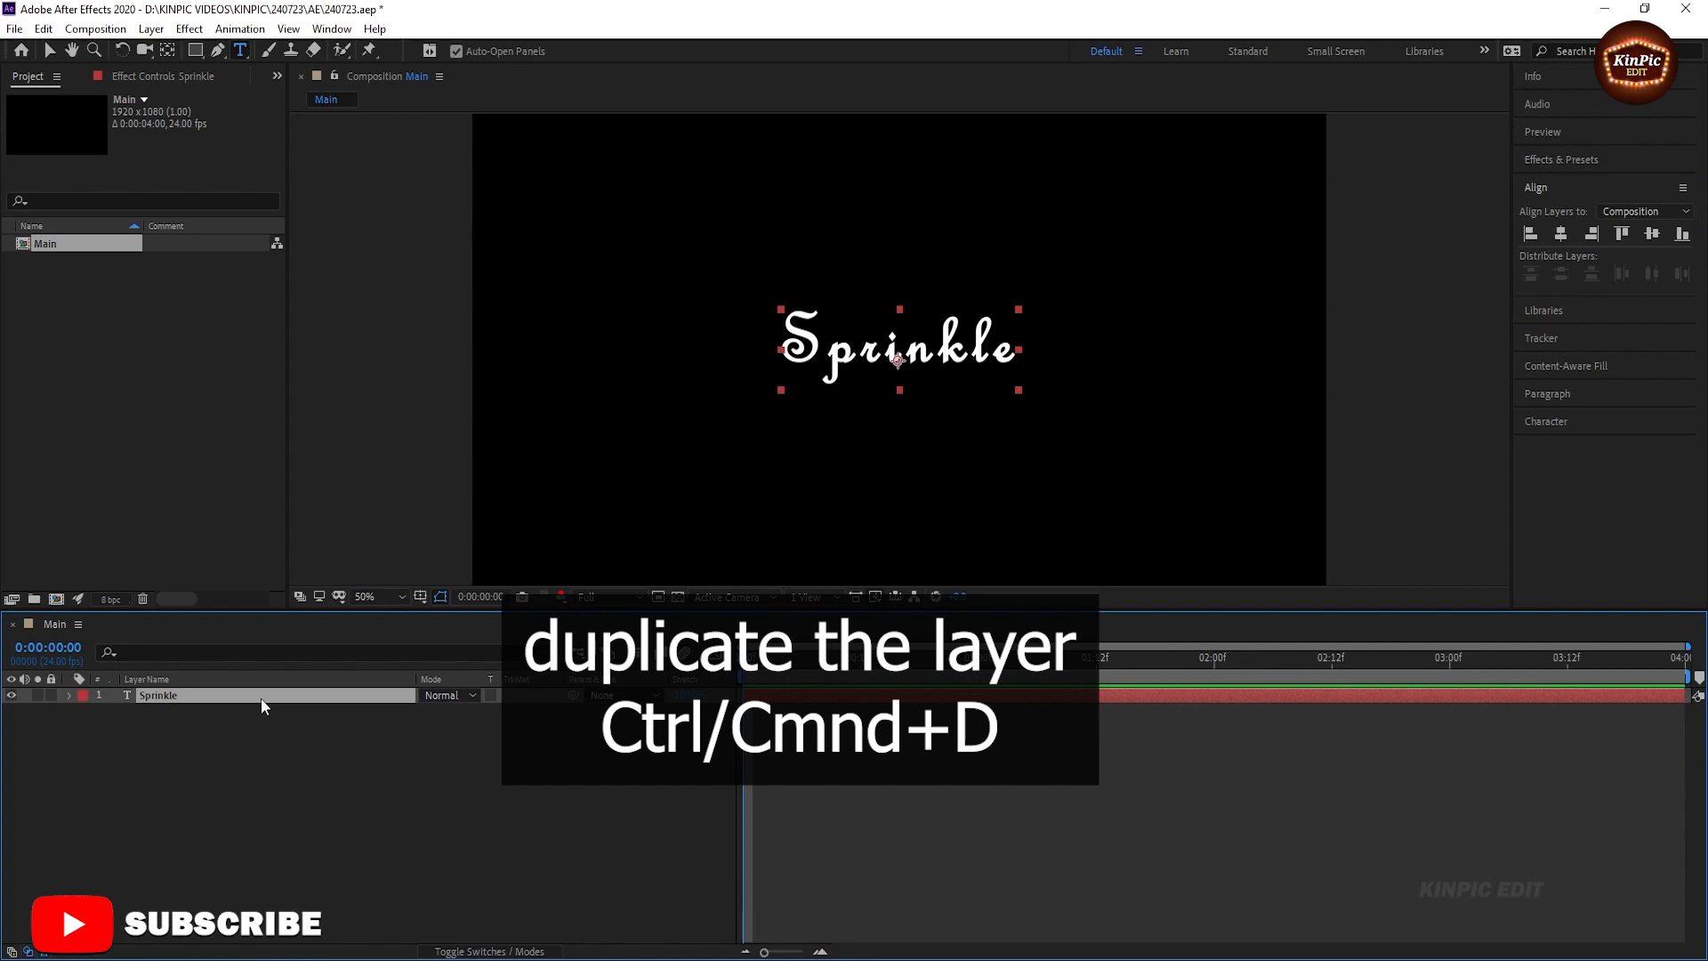
key(ctrl+d)
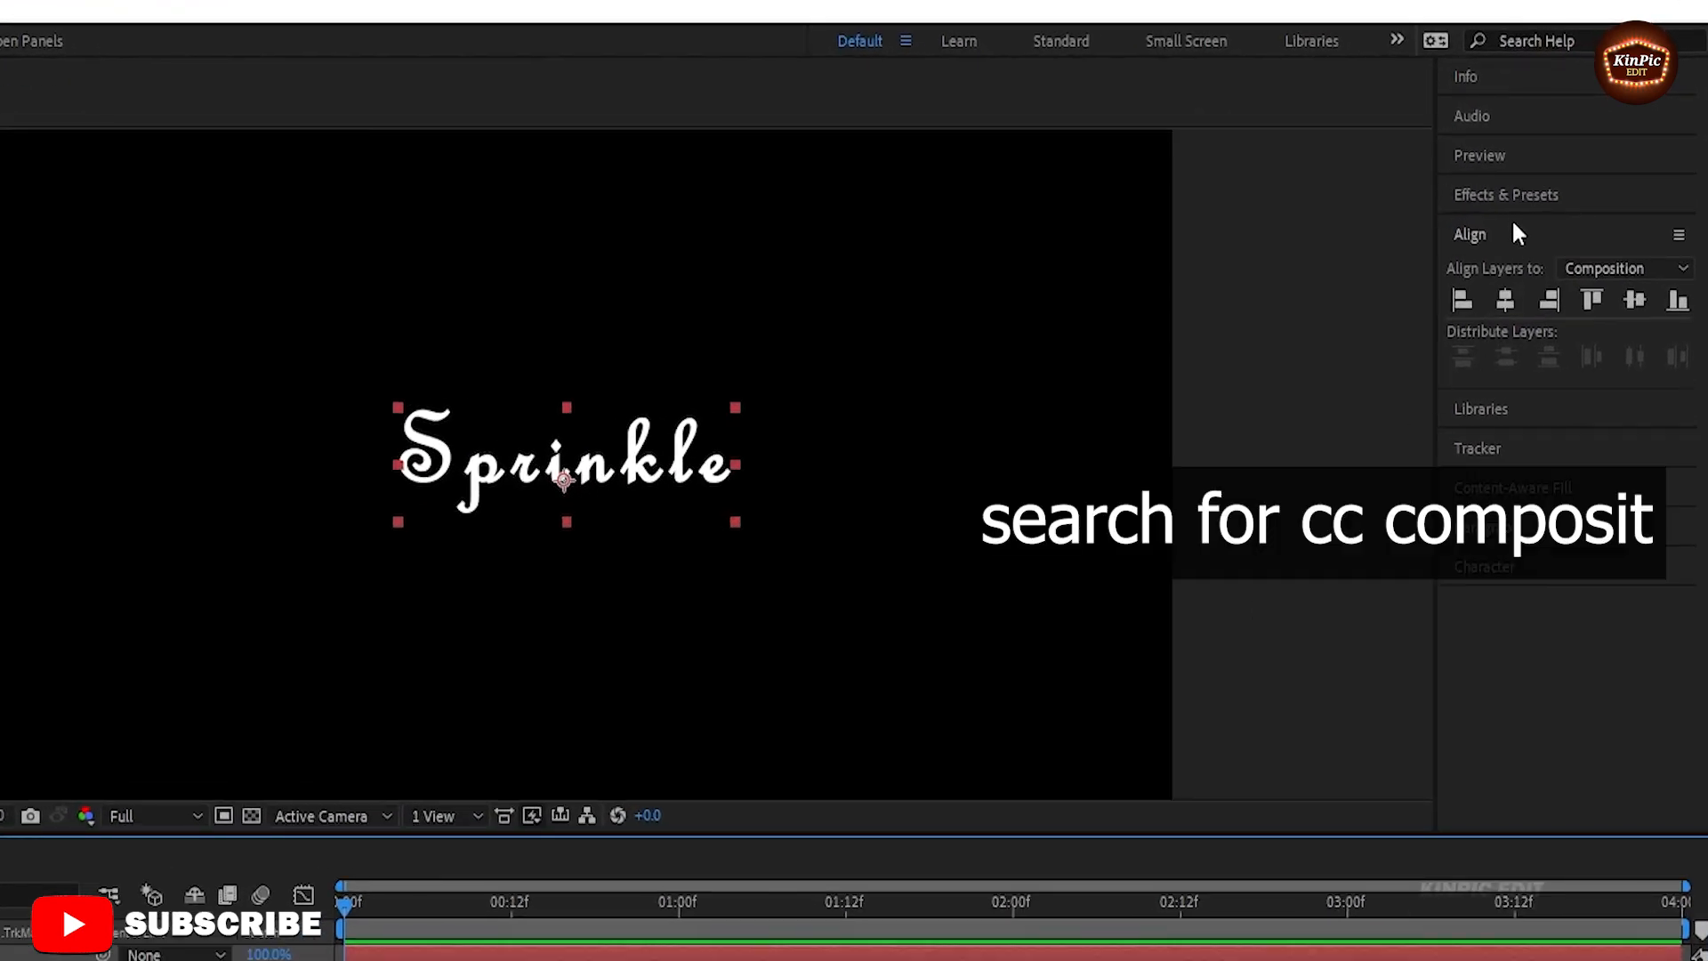
click(1512, 194)
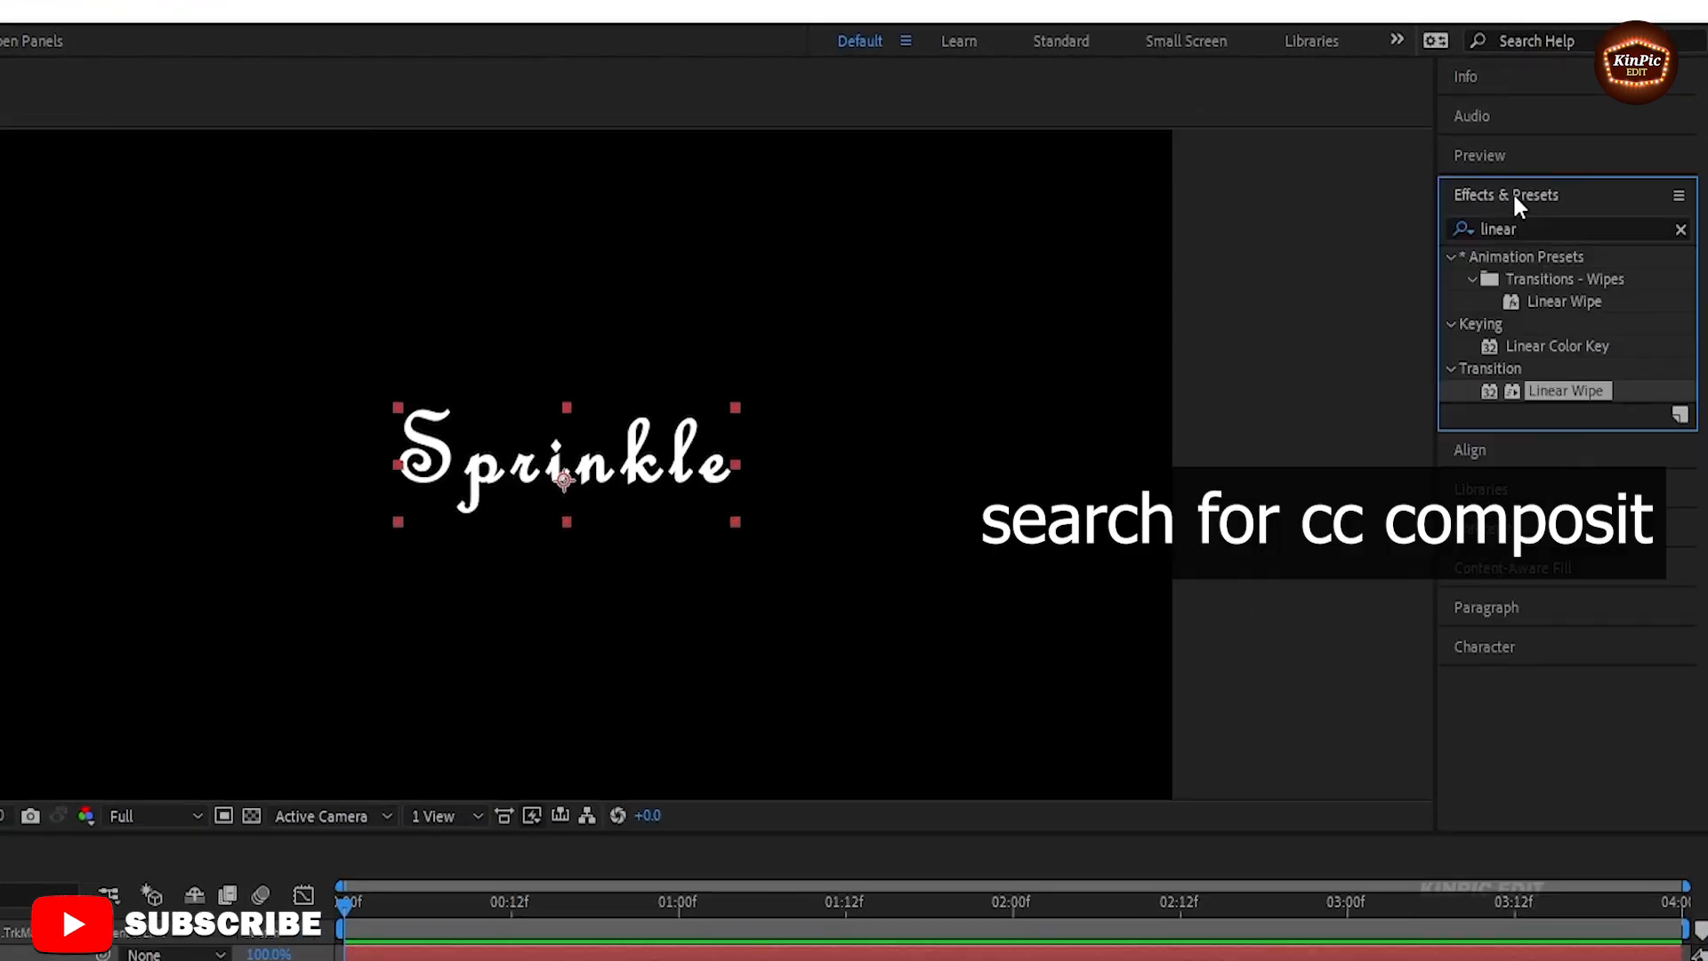
double_click(1517, 229)
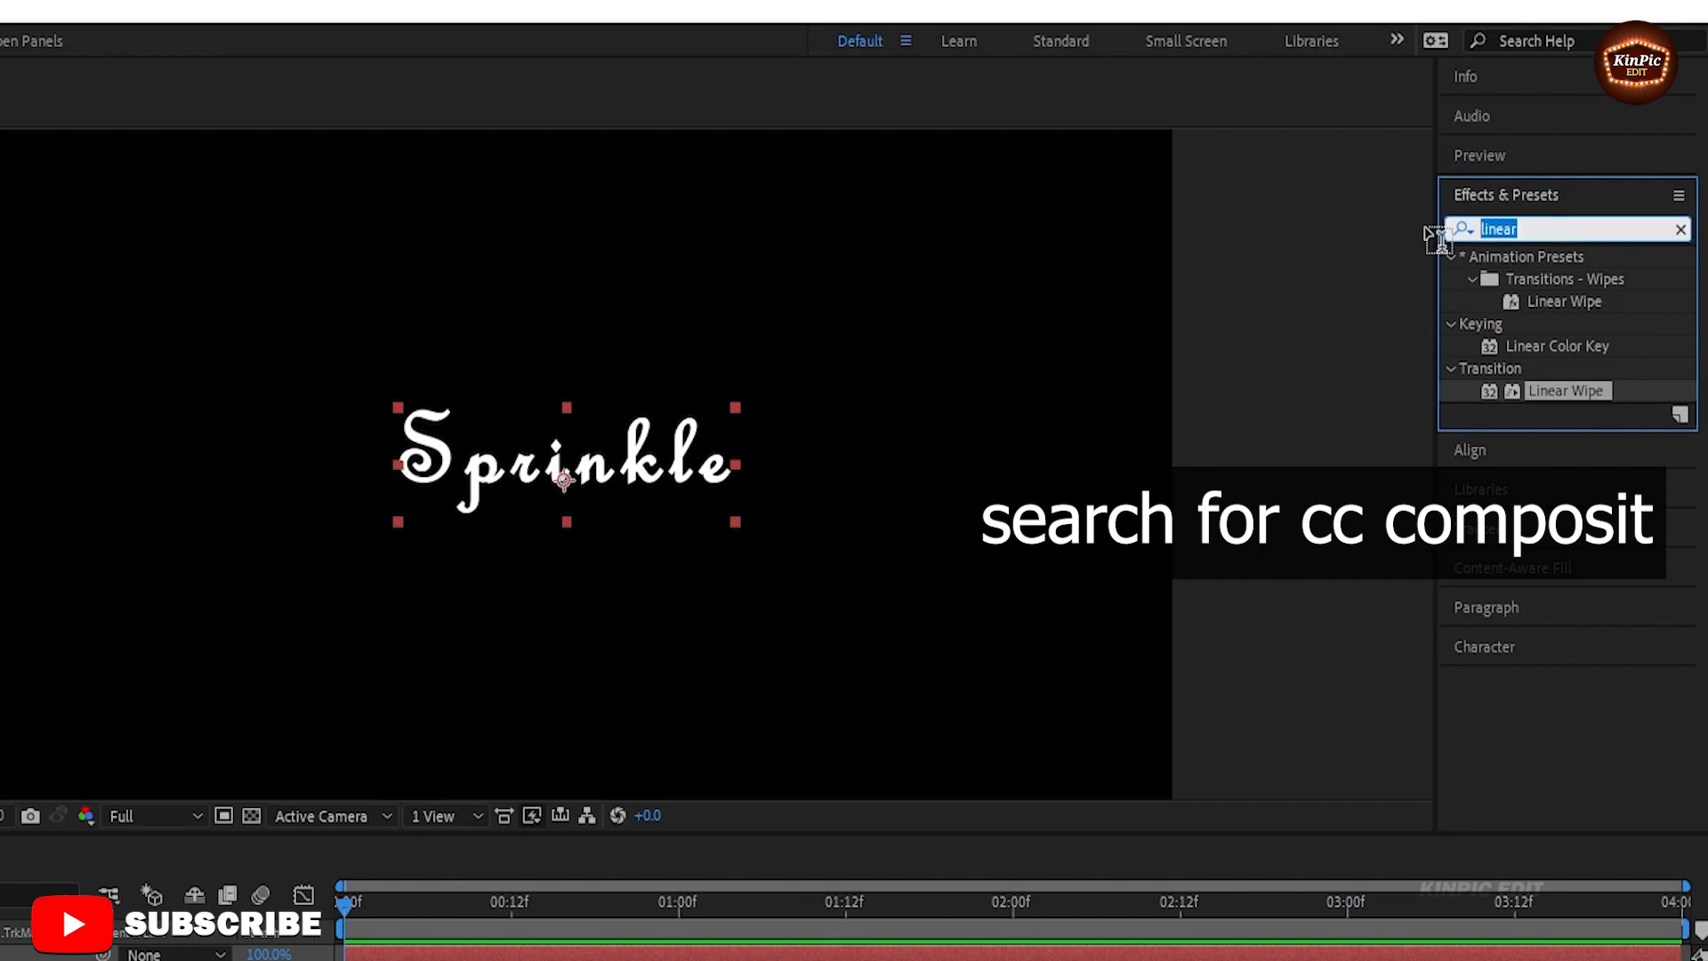
text(cc)
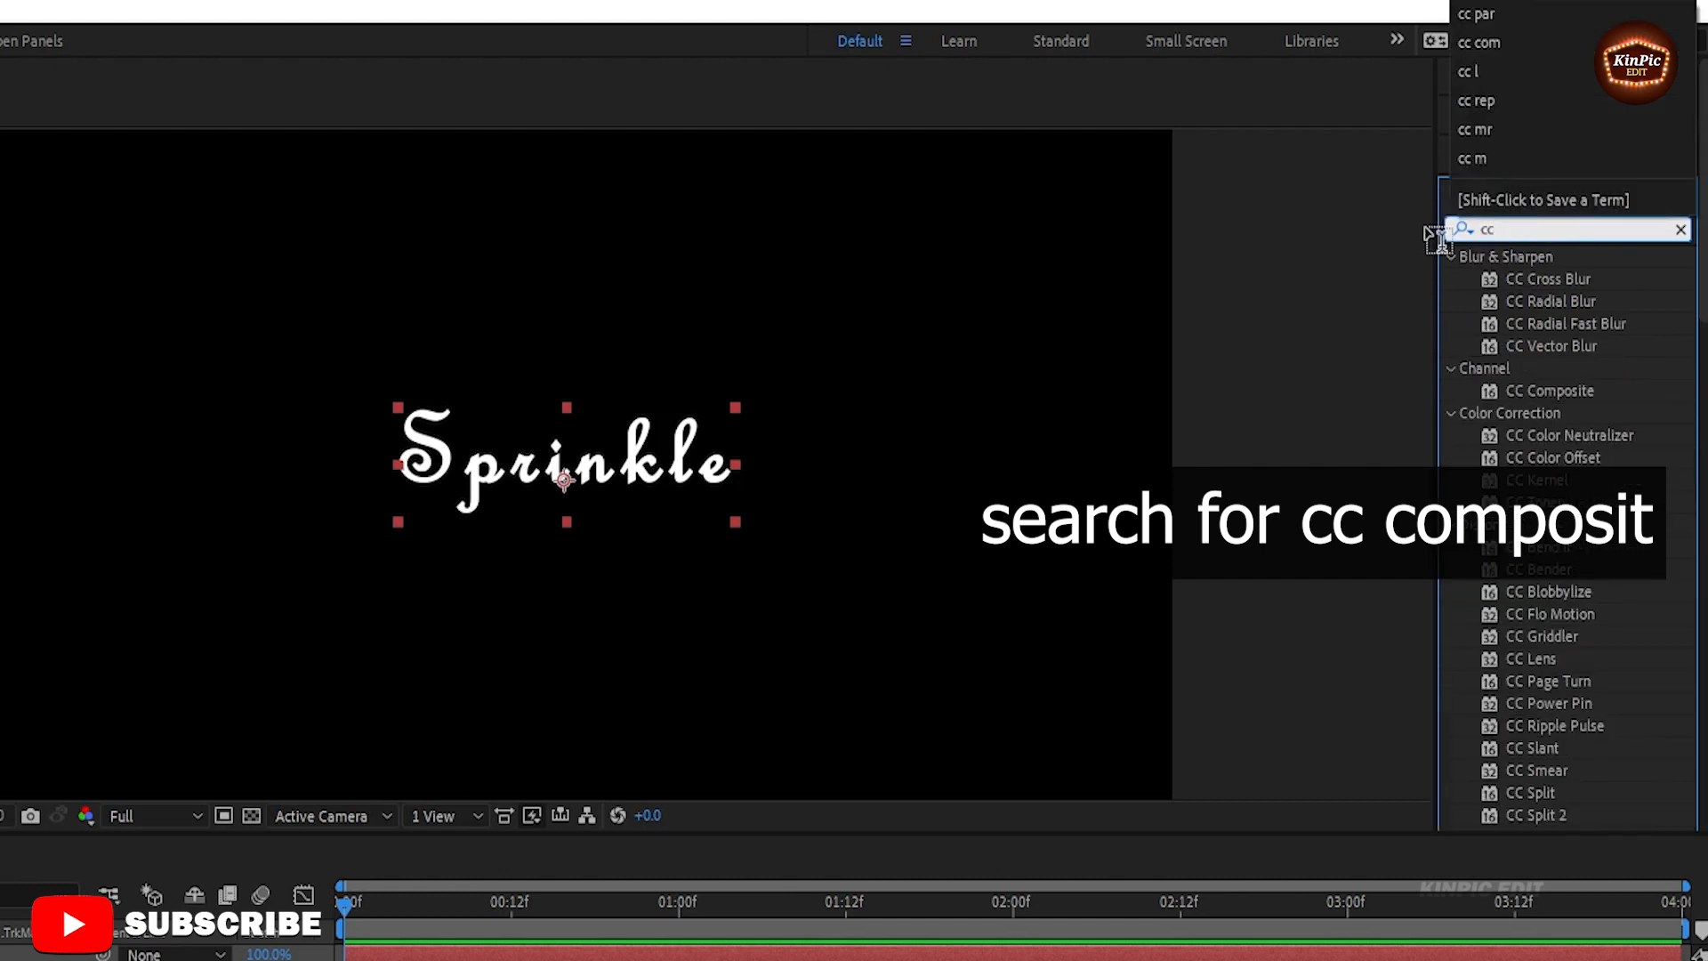
text( com)
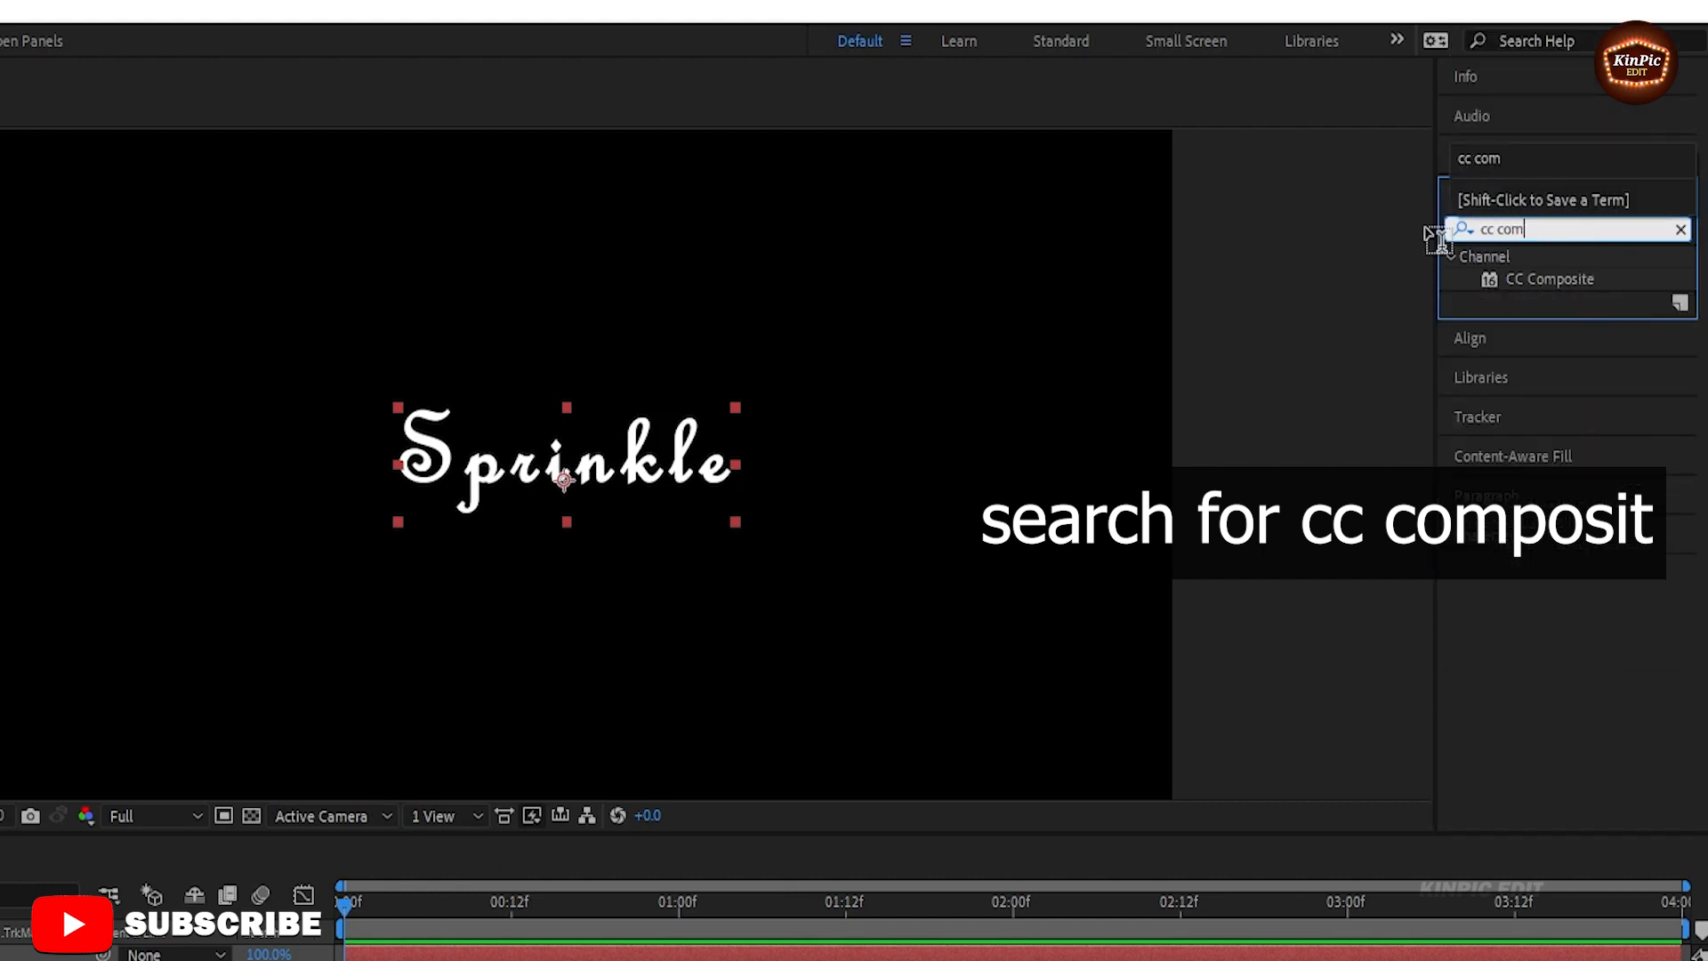
click(1562, 281)
drag(1479, 274, 1412, 362)
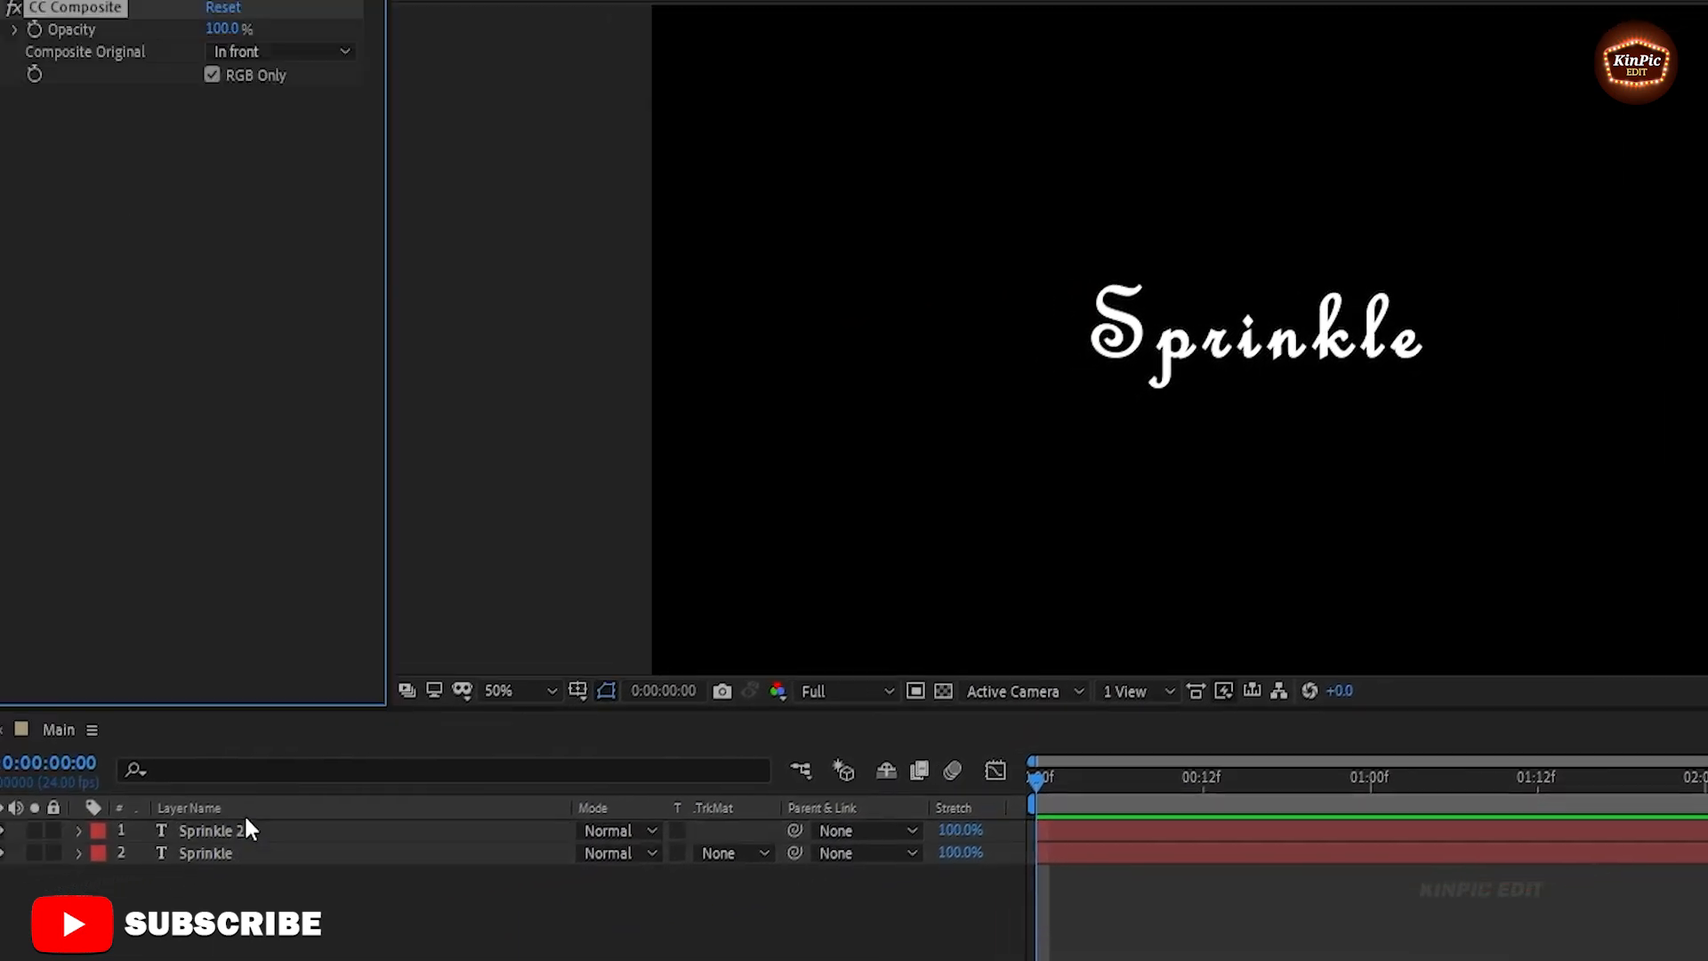
Step: Find the CC Particle Systems II effect and apply it to the Sprinkle 2 layer
click(247, 823)
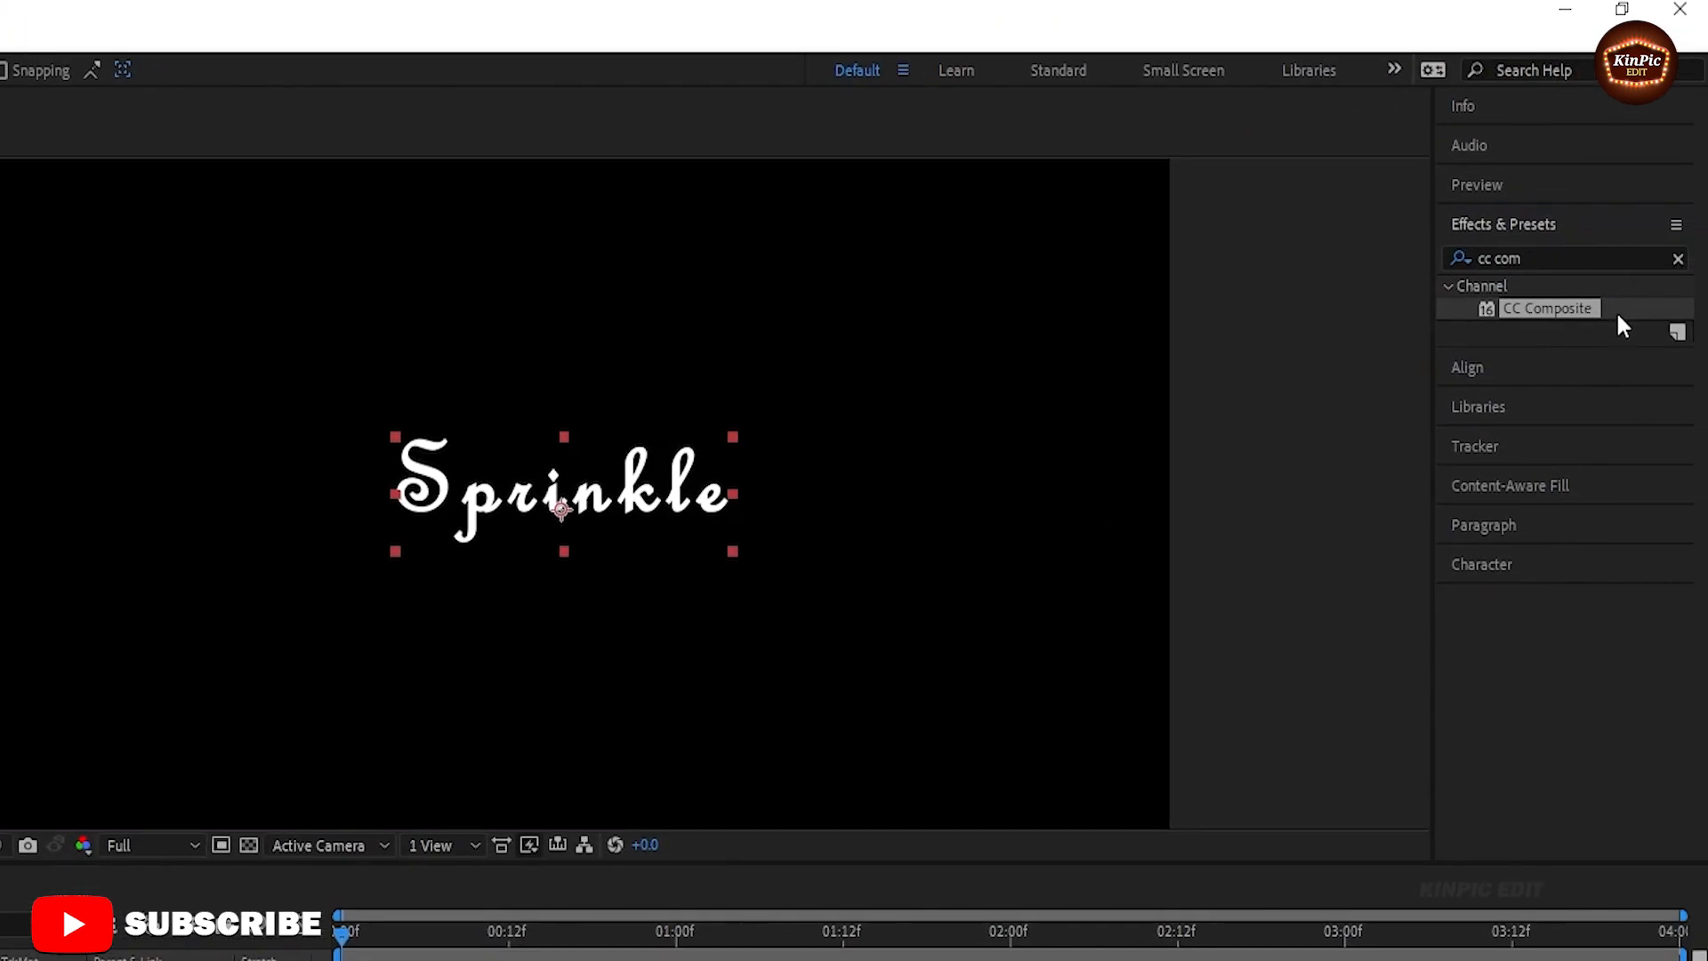
click(1504, 258)
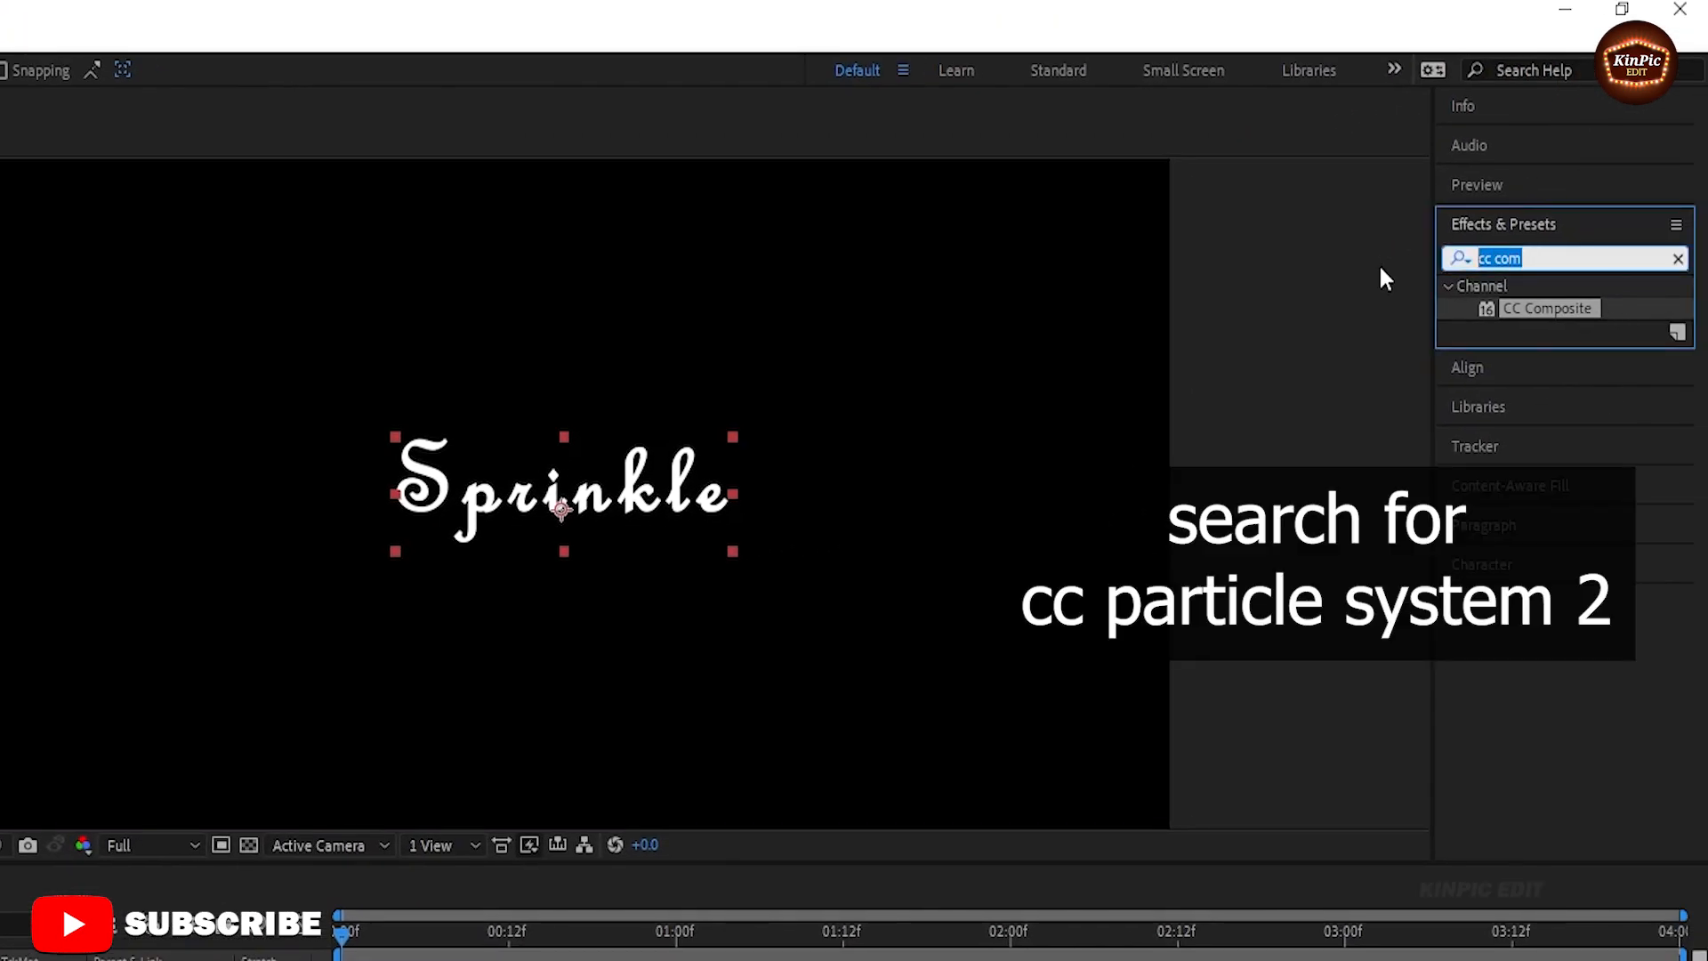
text(cc)
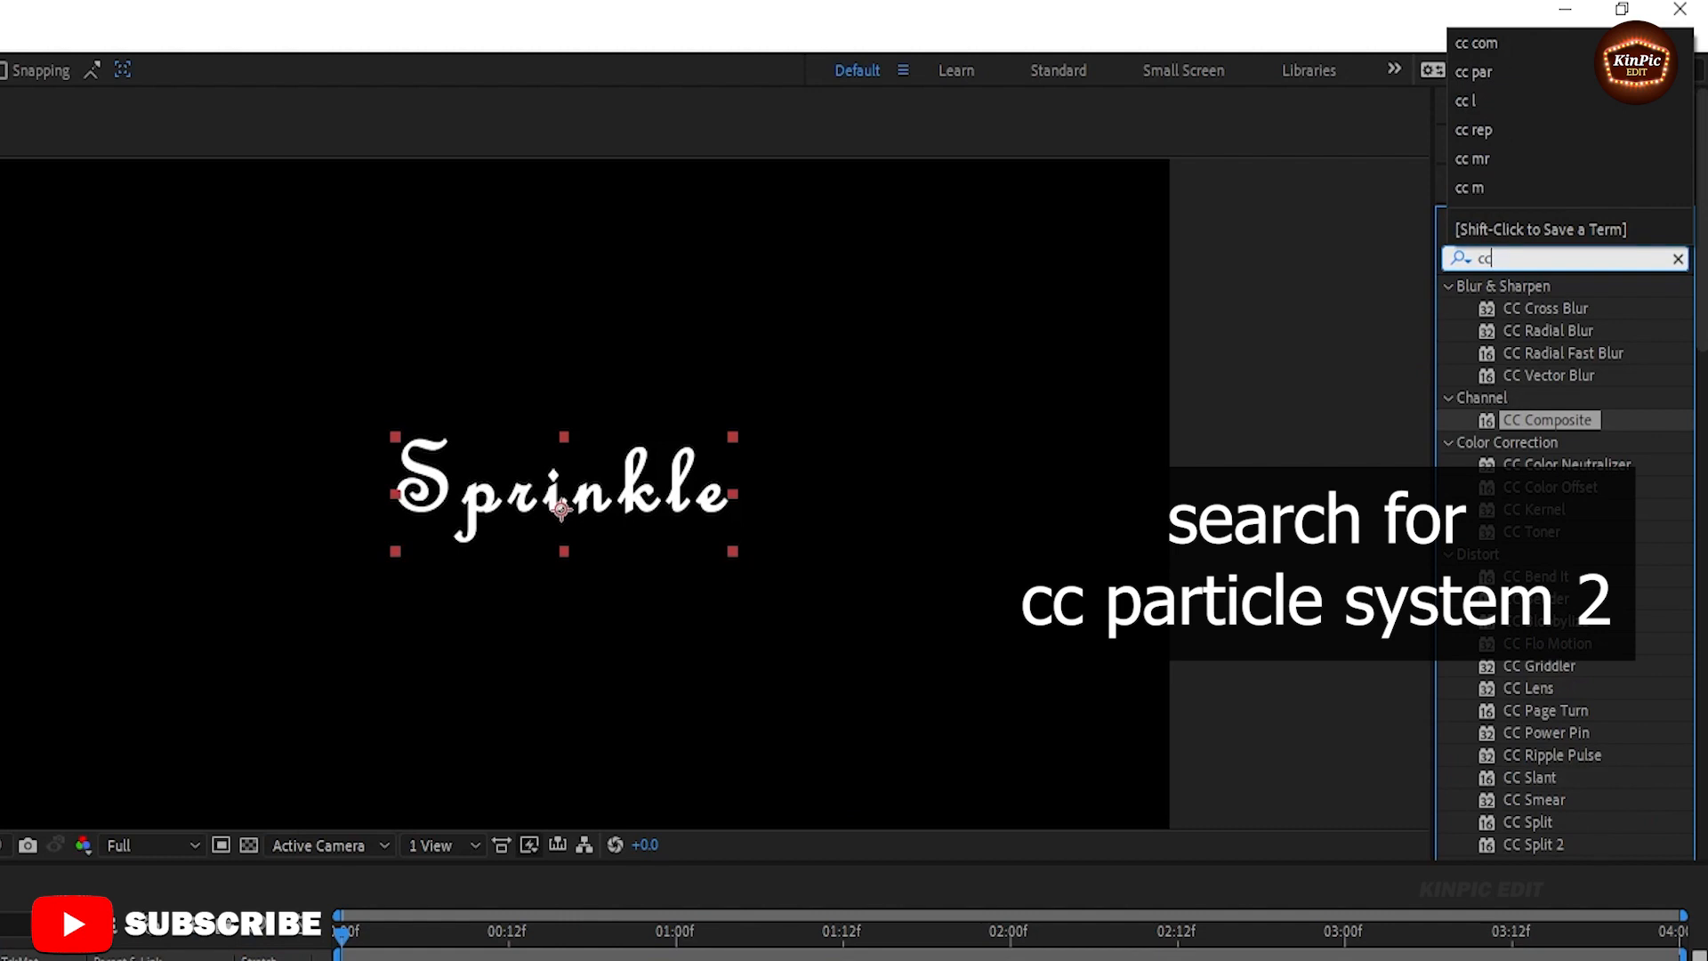
text( part)
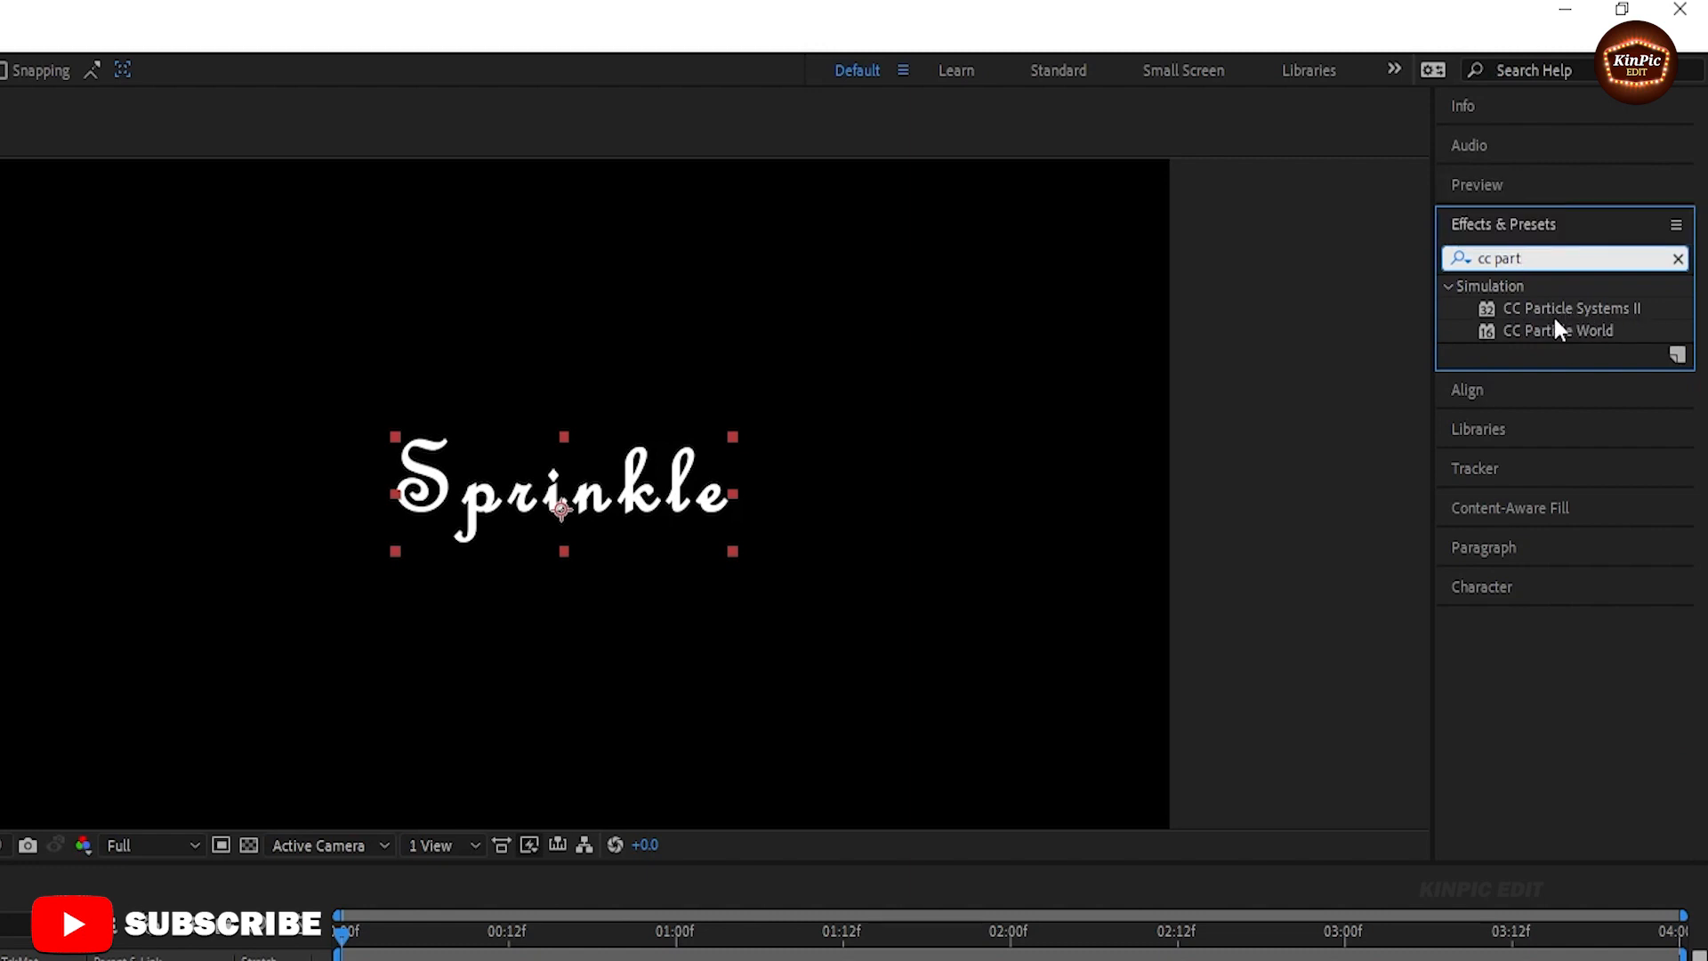
drag(1492, 310, 1049, 675)
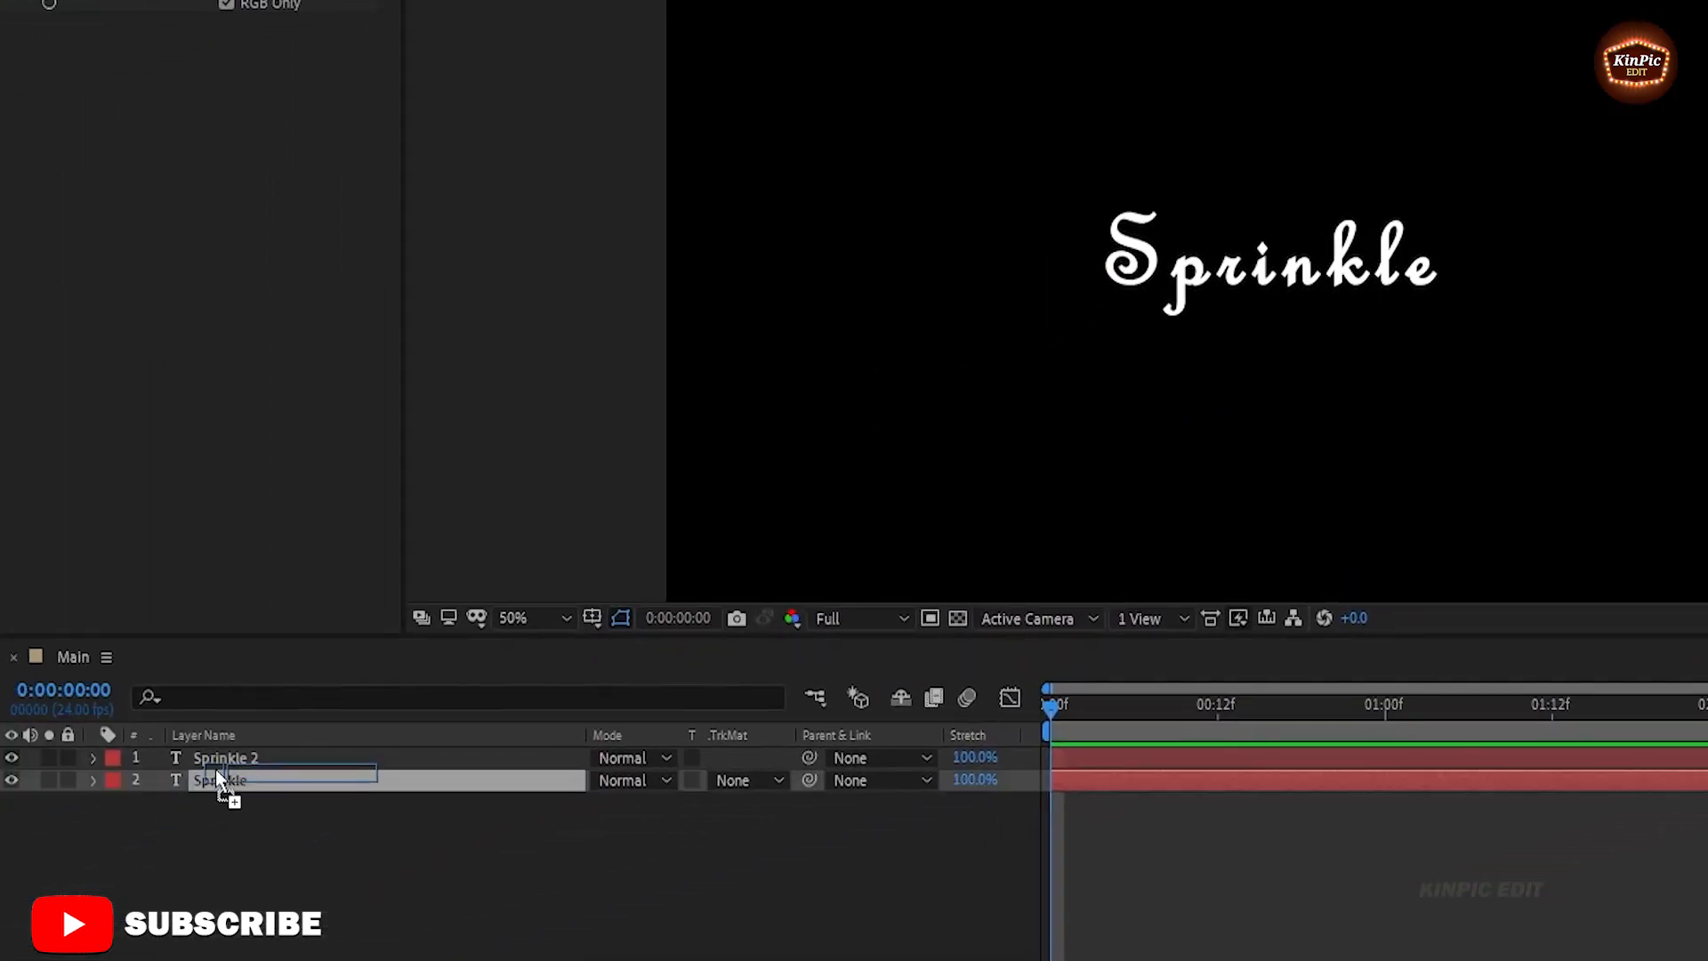
drag(215, 769, 224, 766)
click(224, 763)
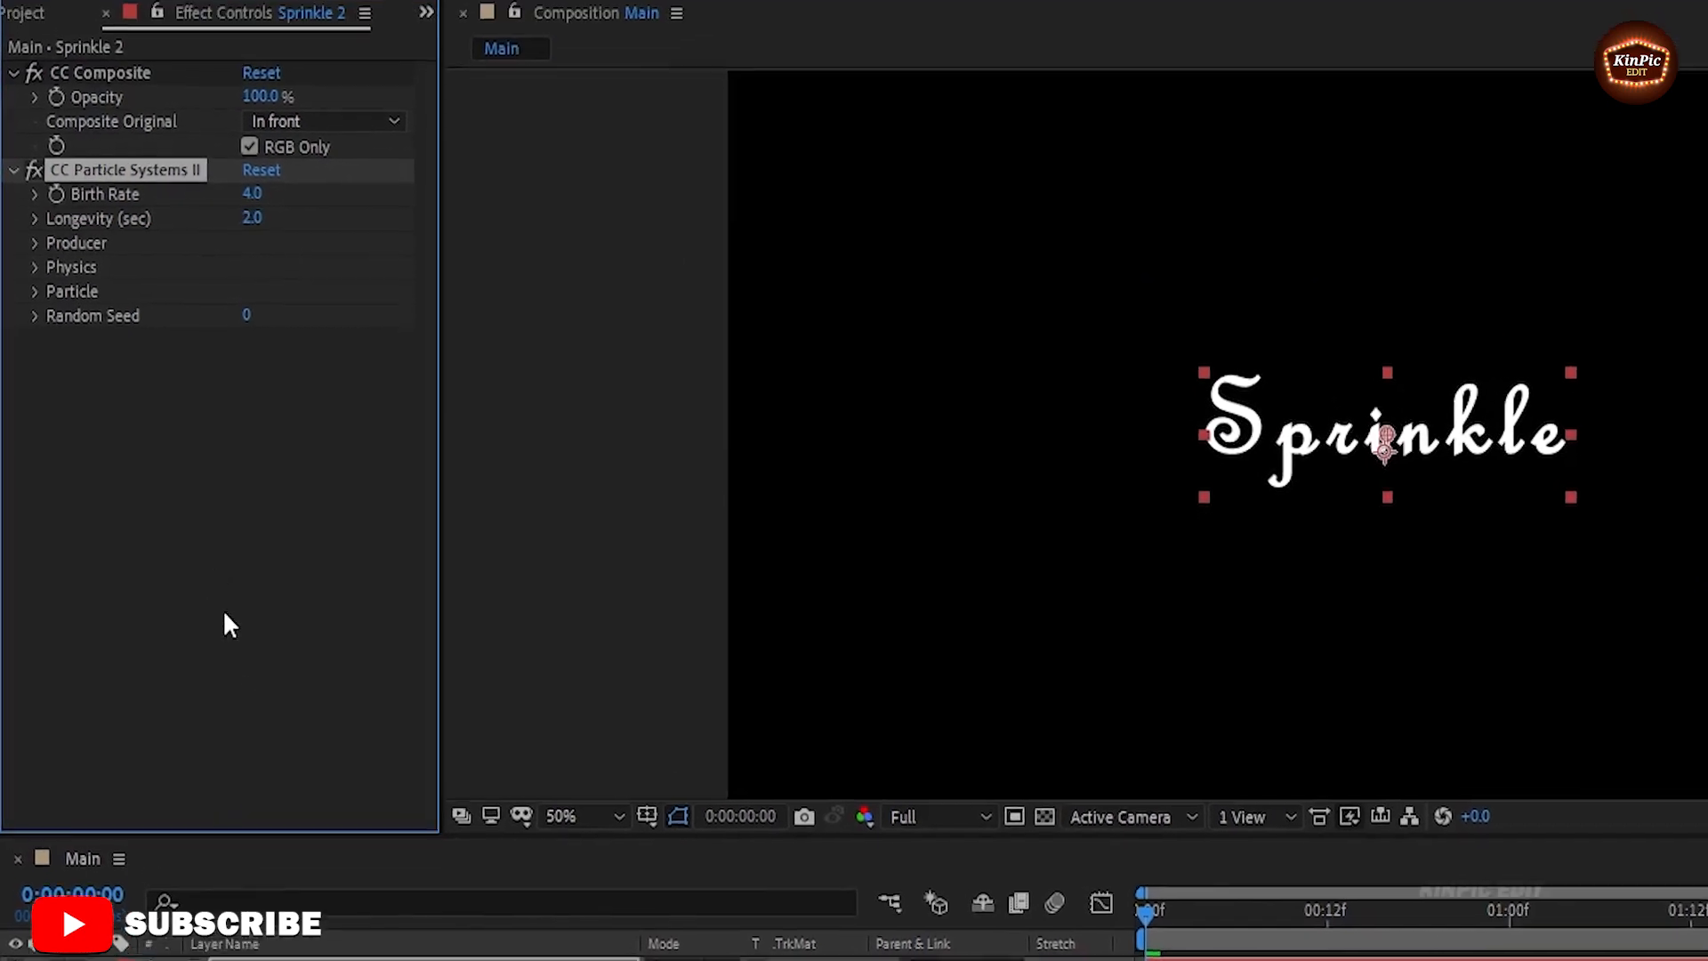
Step: Set the particle Max Opacity of CC Particle Systems II to 30%
click(16, 157)
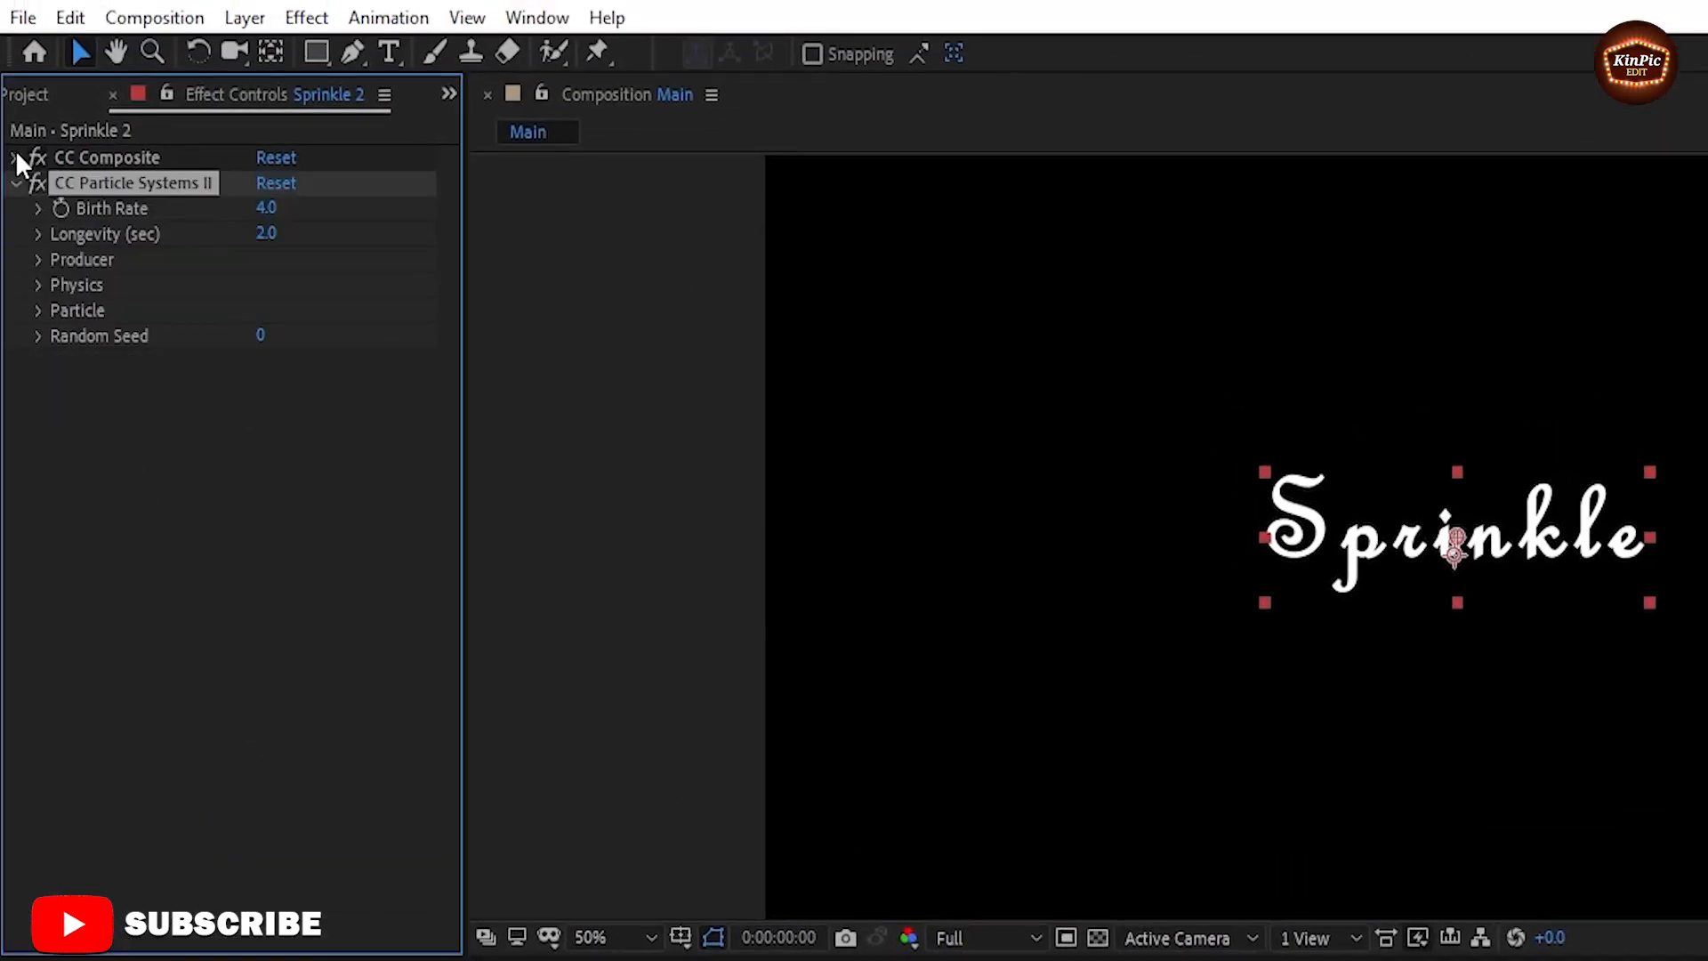
click(38, 310)
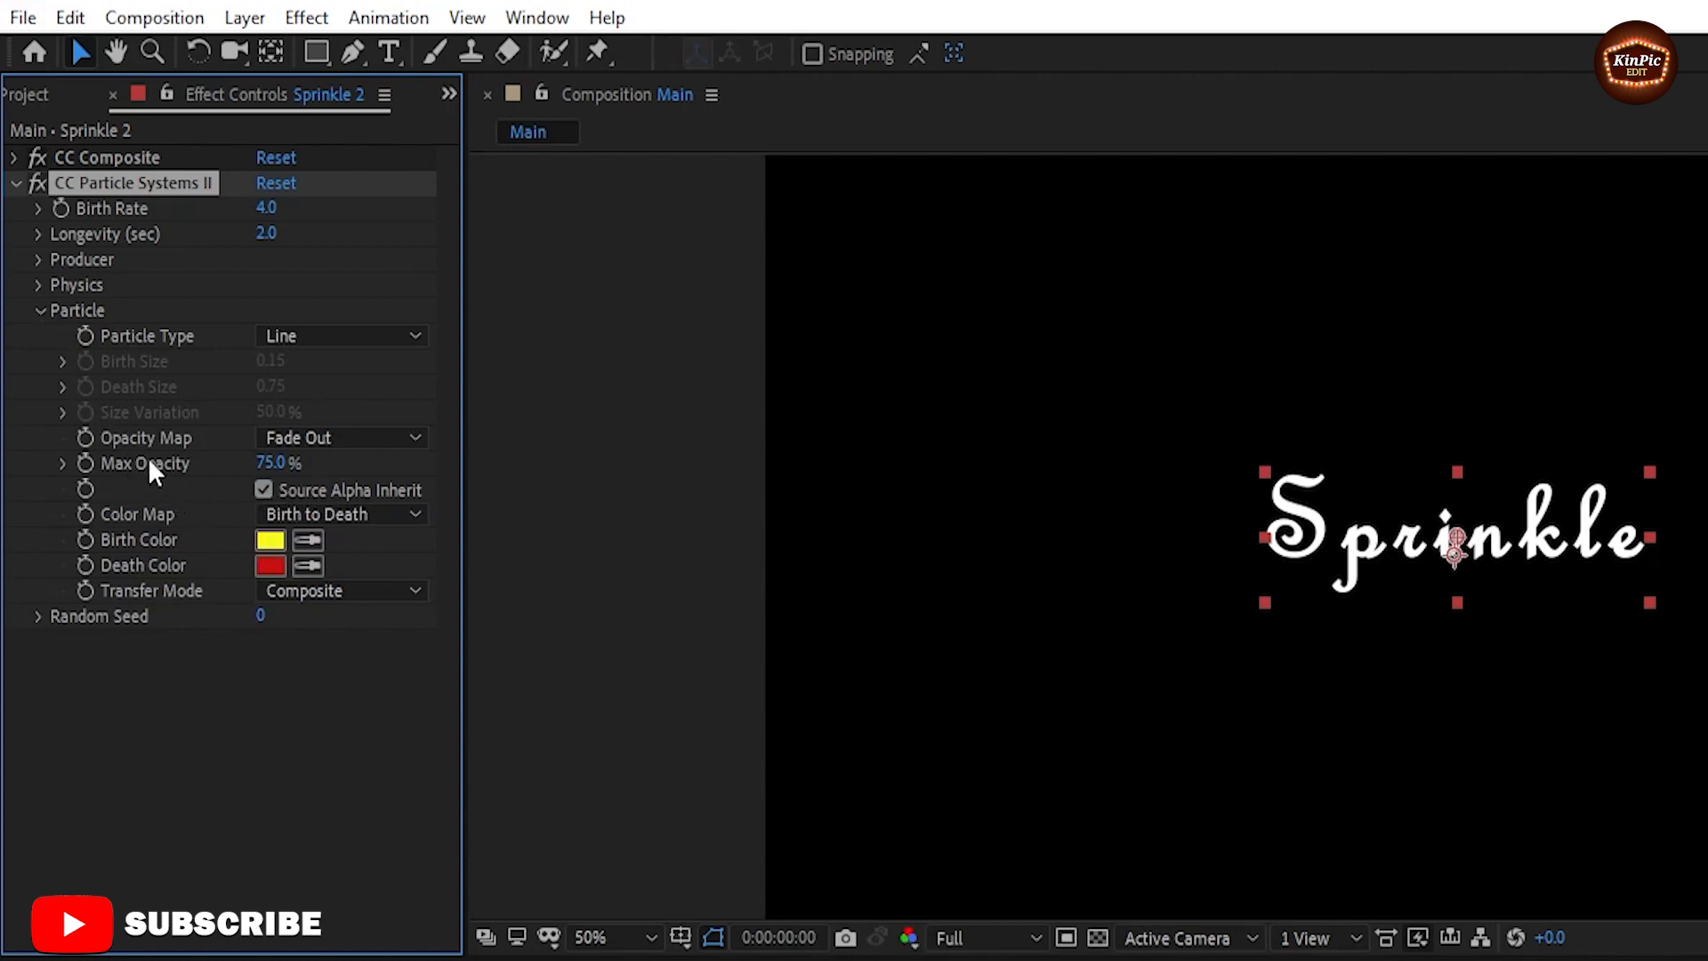
click(272, 464)
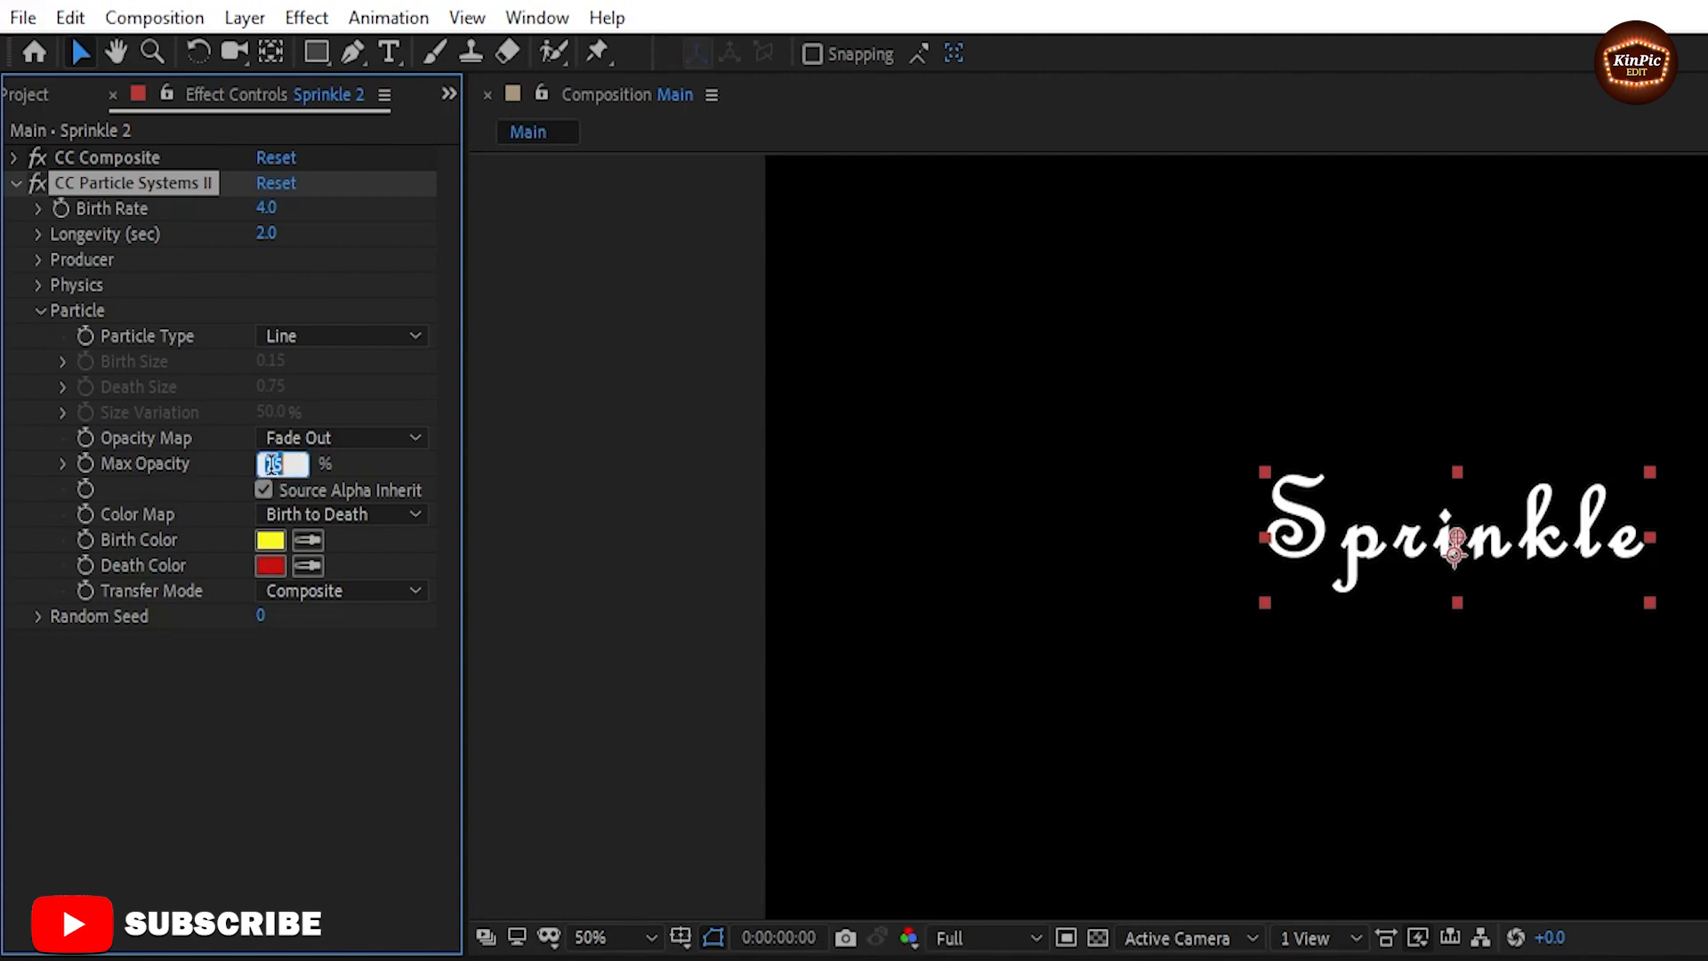
text(30)
key(Return)
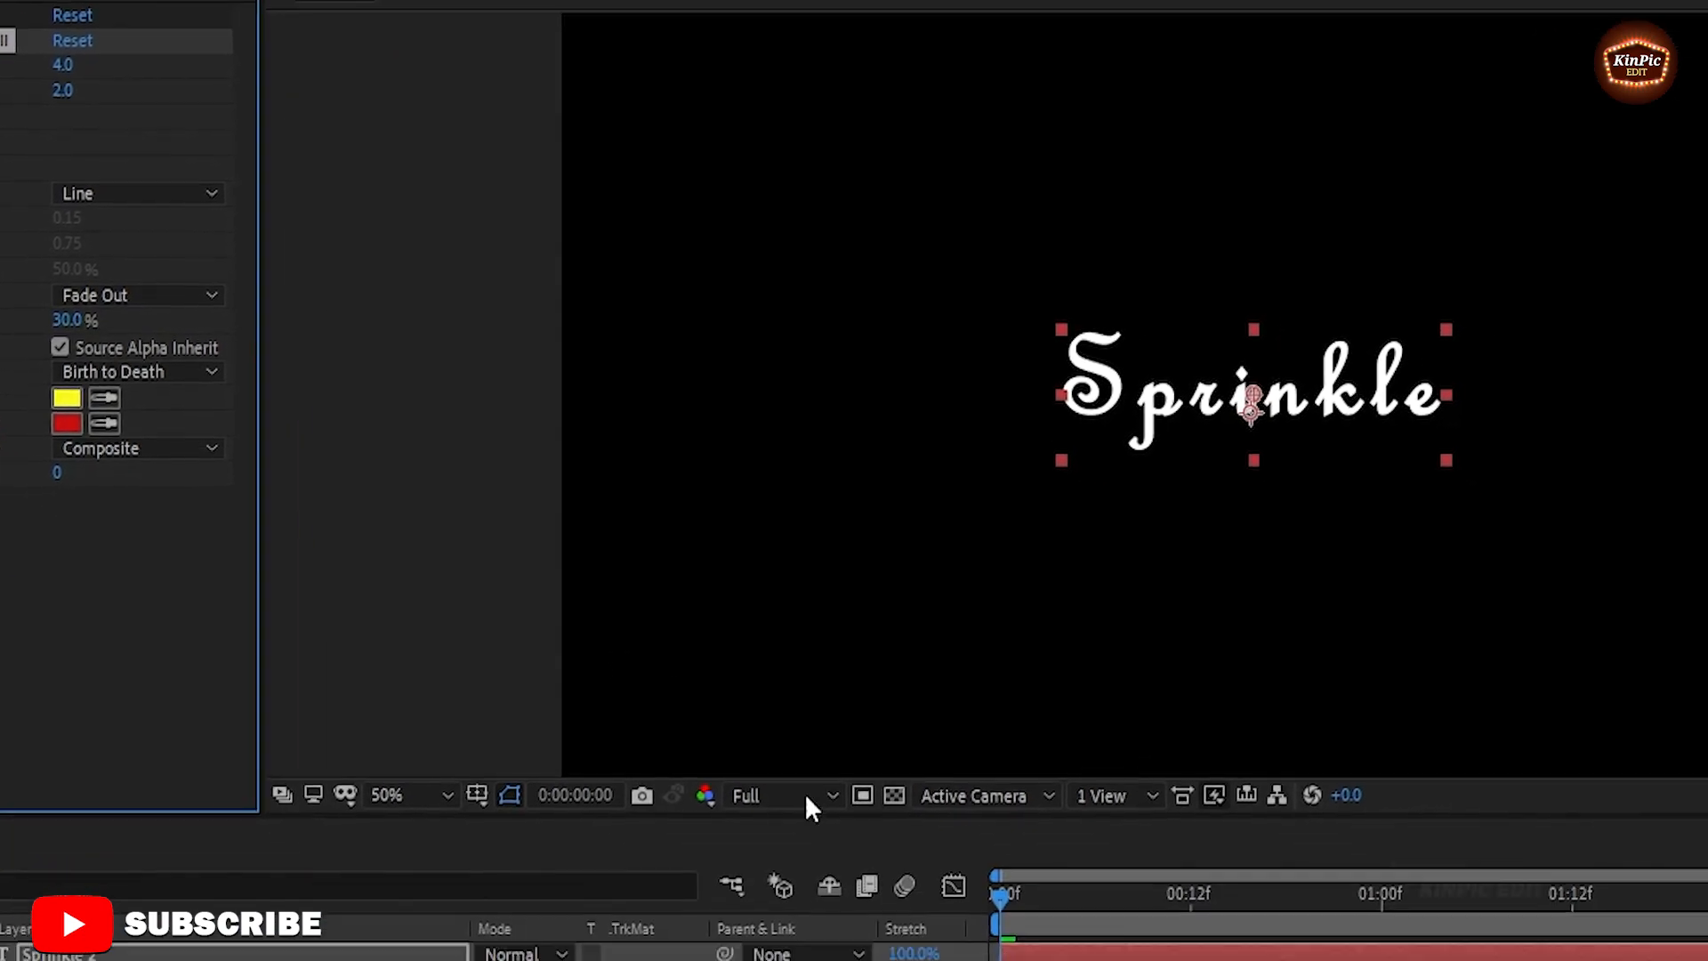
Step: Preview the particles around 0:00:00:03 and sample the text's white for both Birth Color and Death Color
key(space)
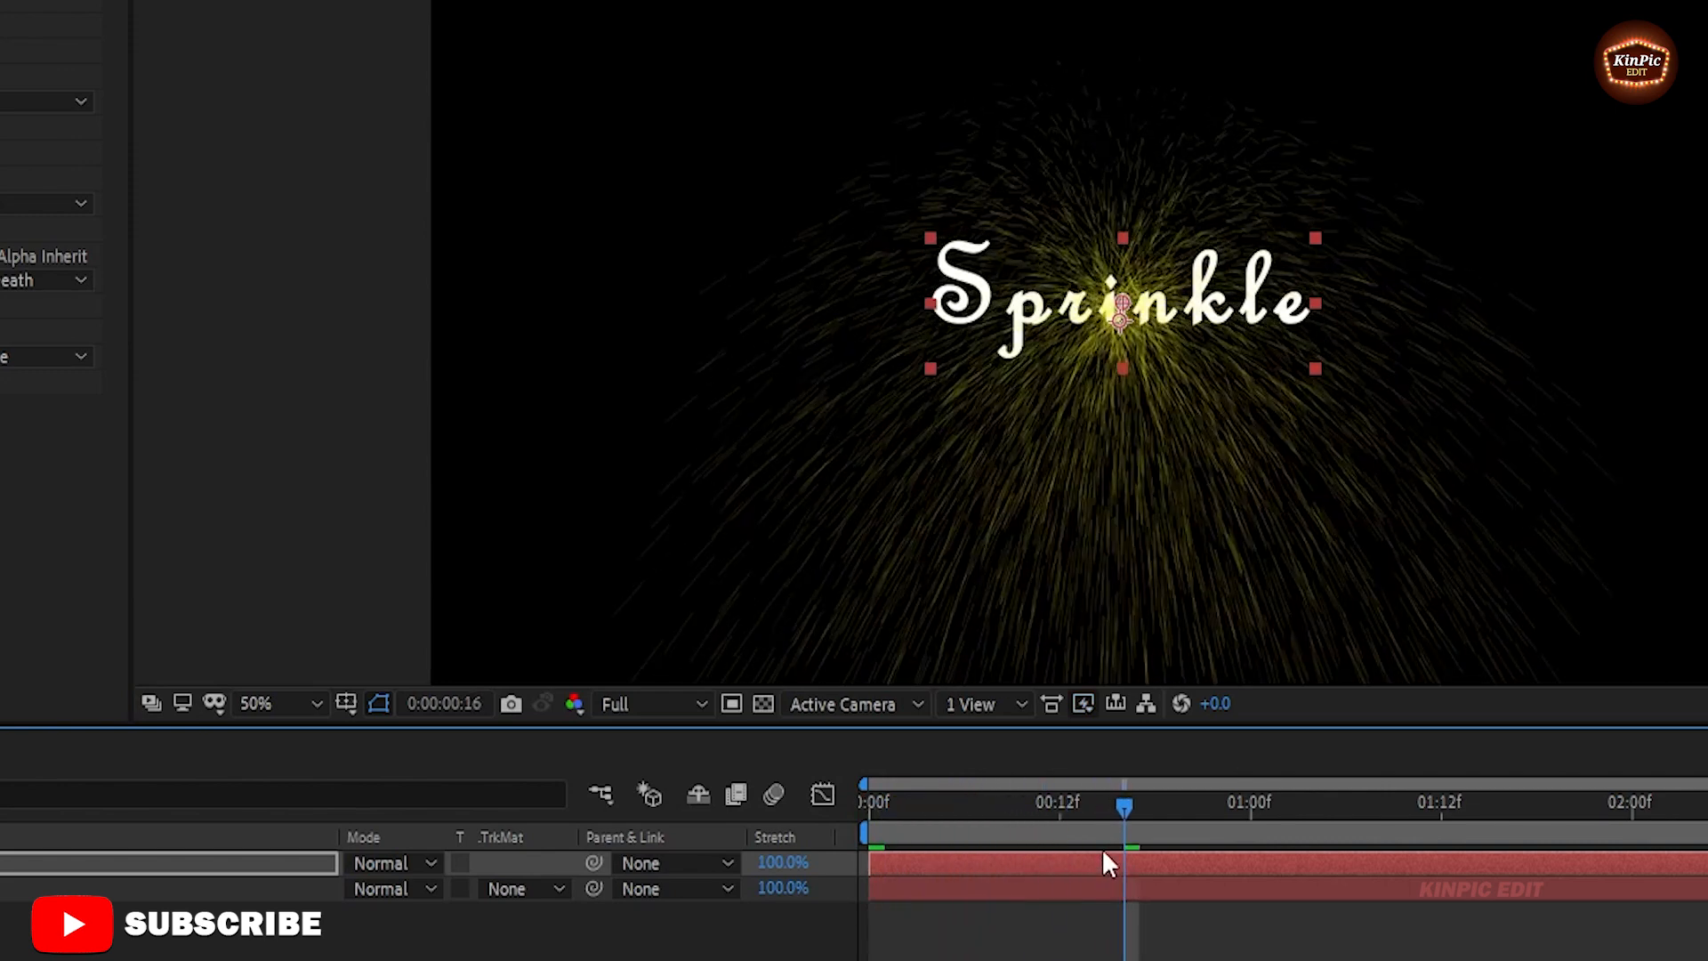
drag(1057, 823, 921, 827)
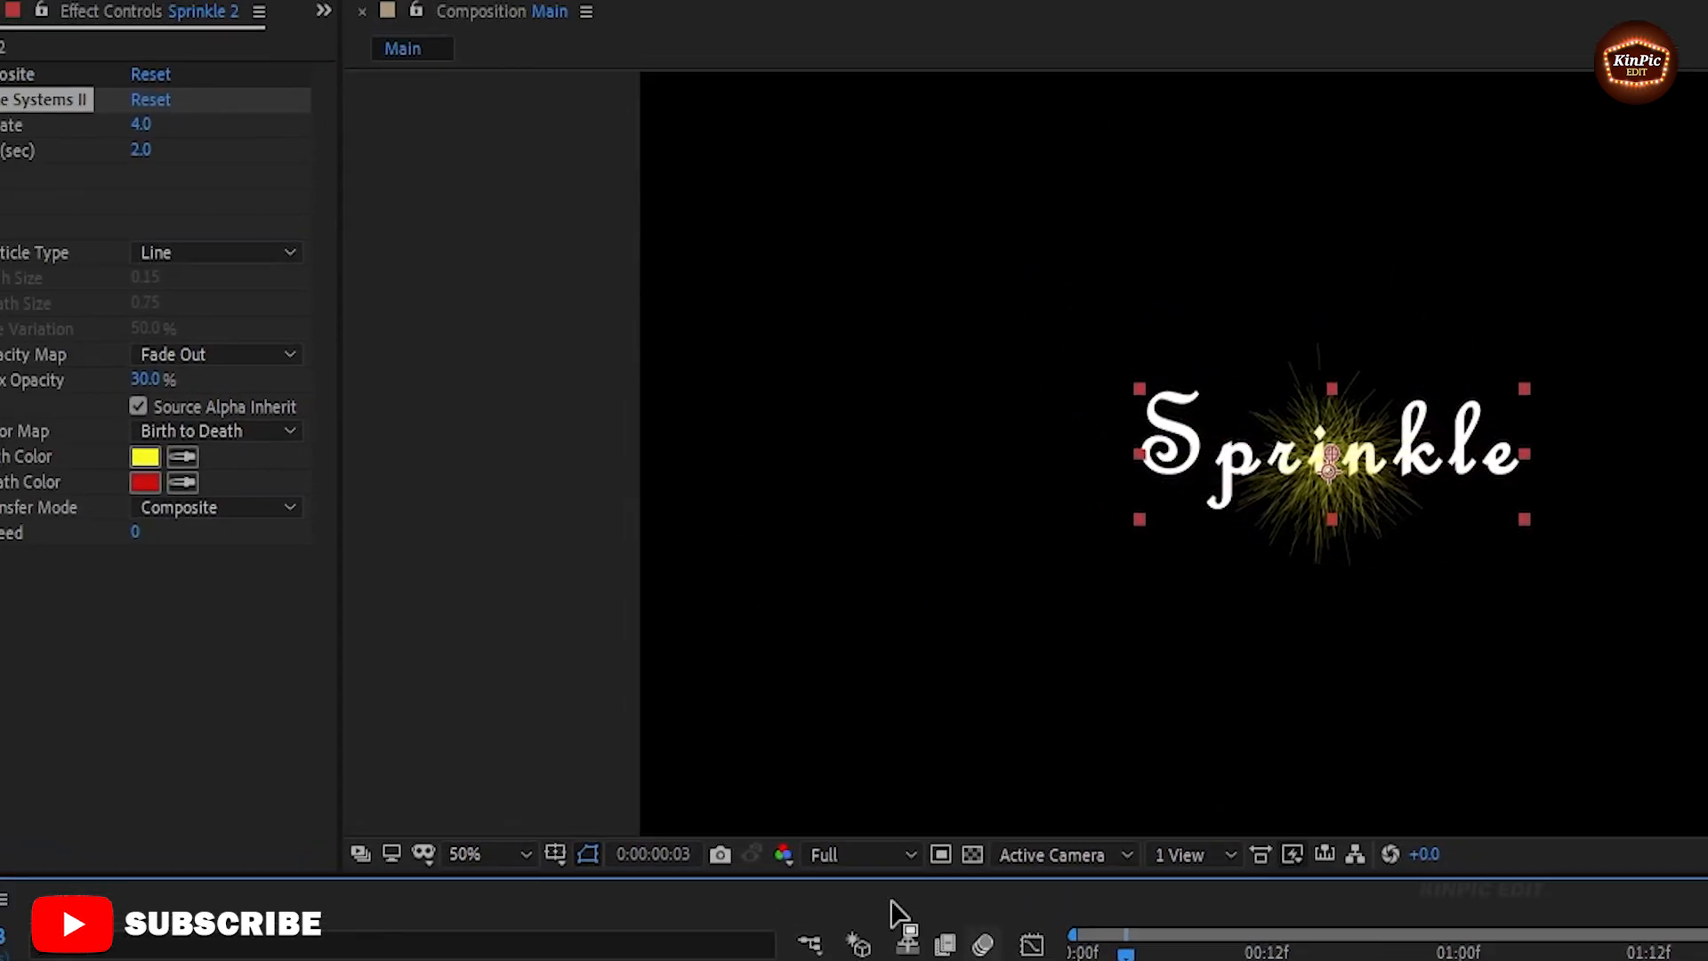
click(36, 348)
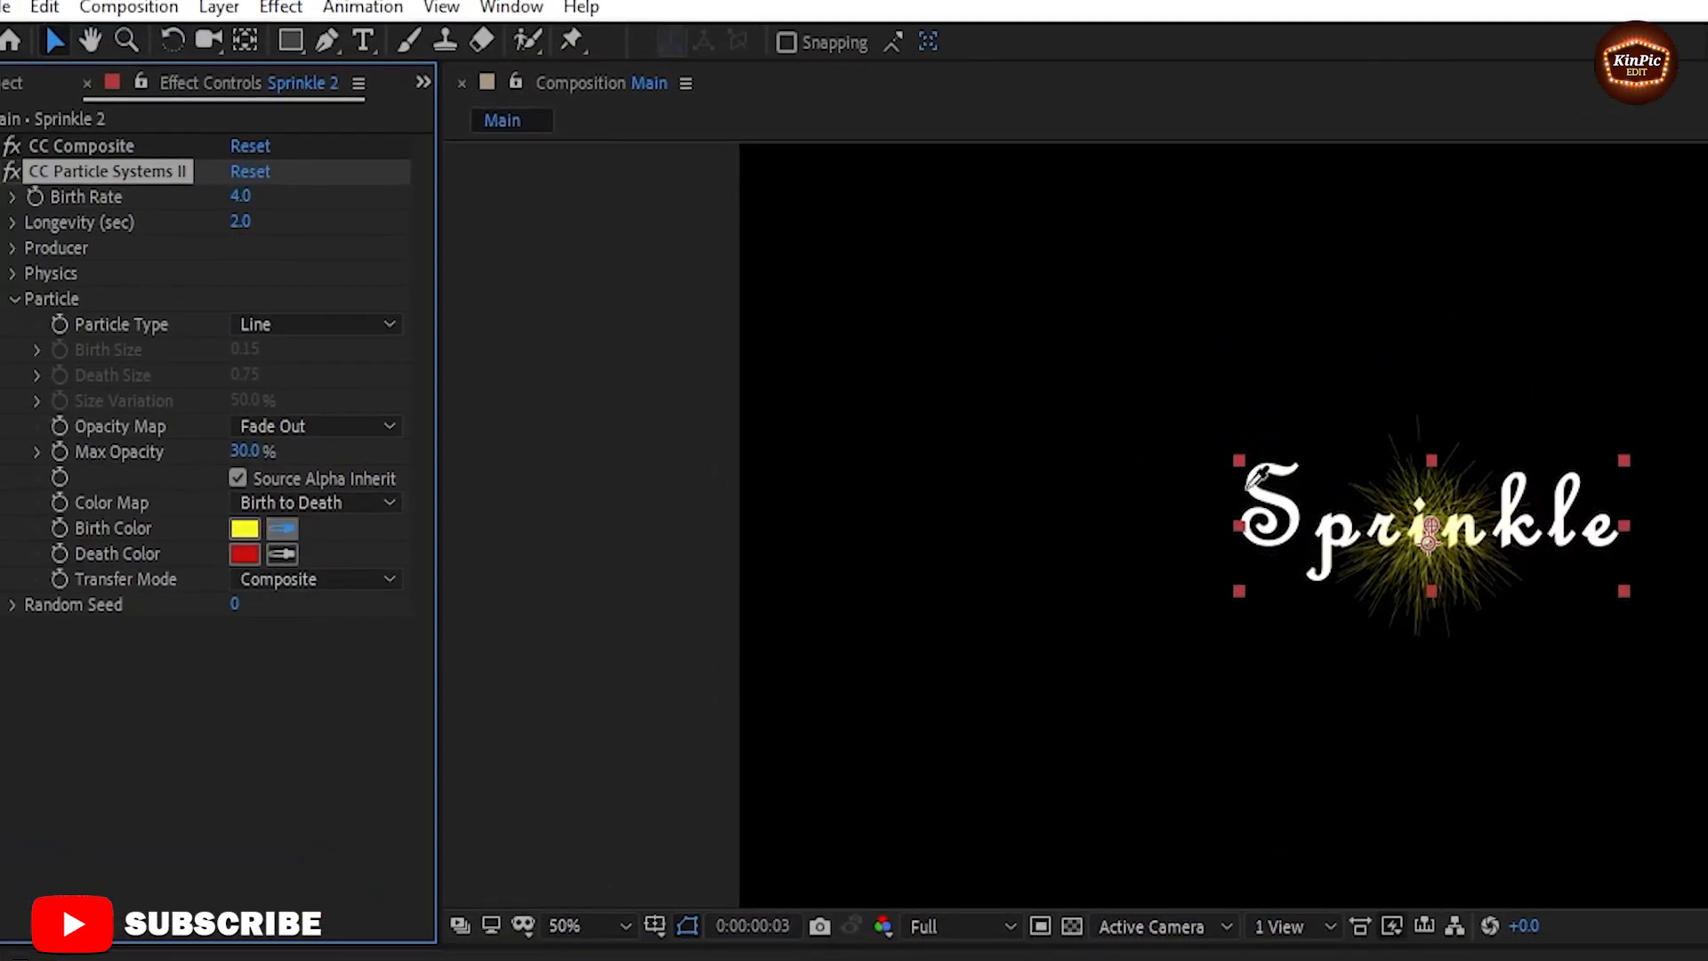
click(1285, 504)
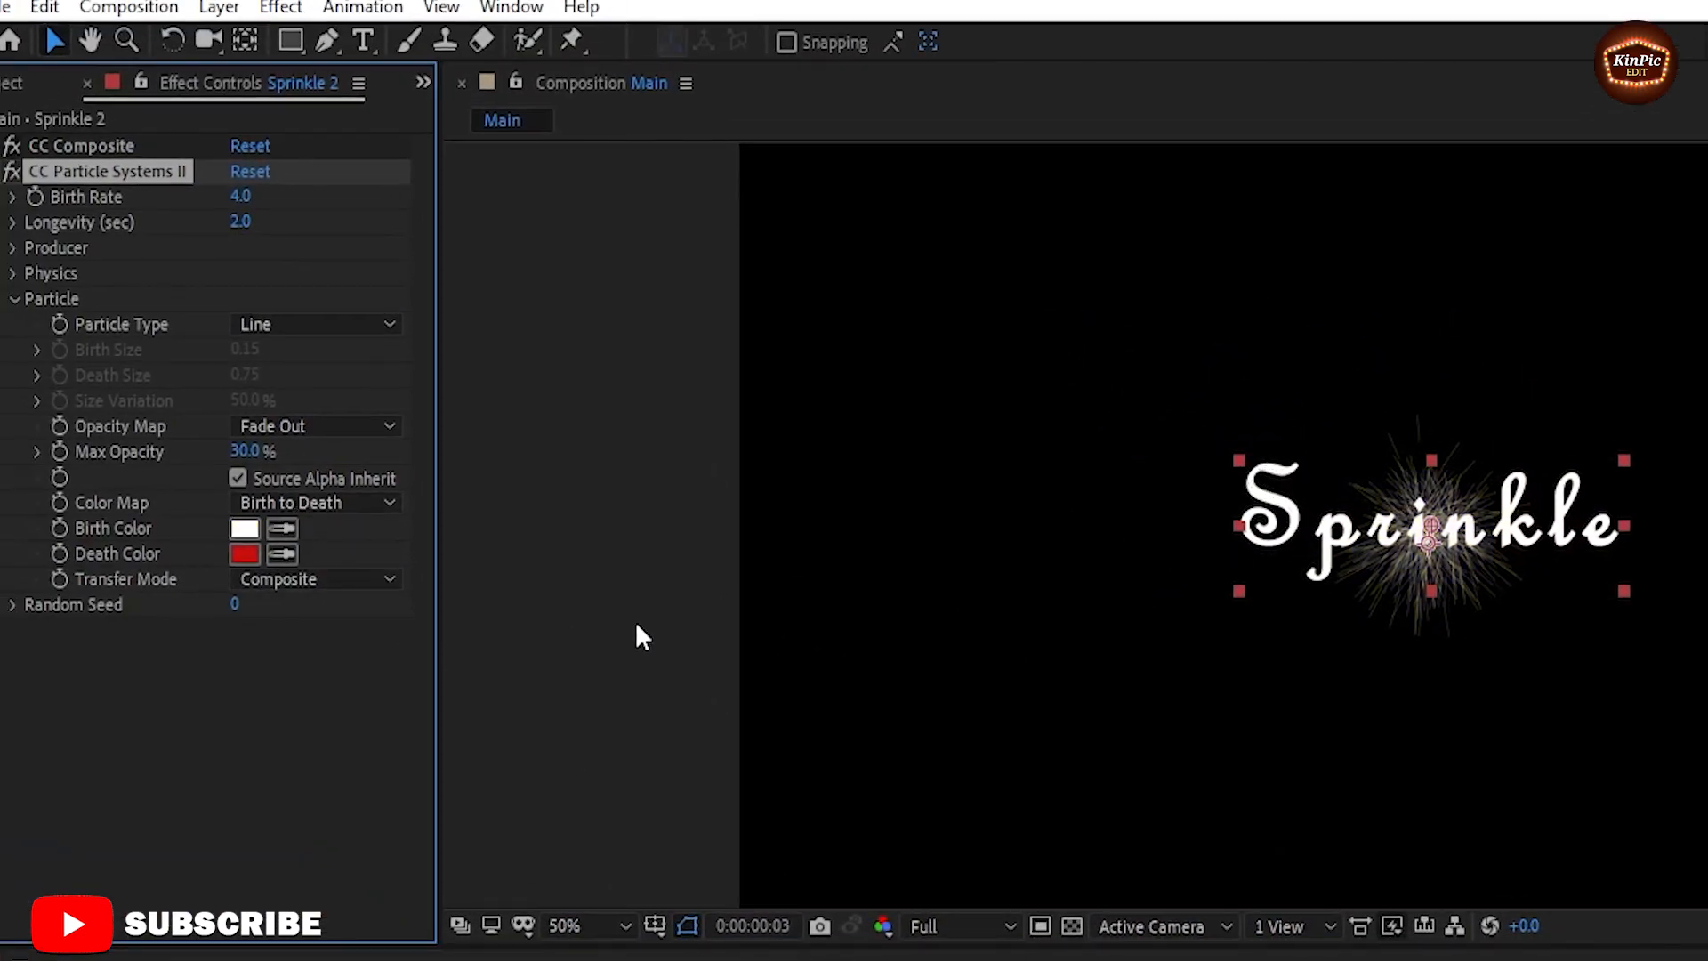
click(283, 554)
click(252, 528)
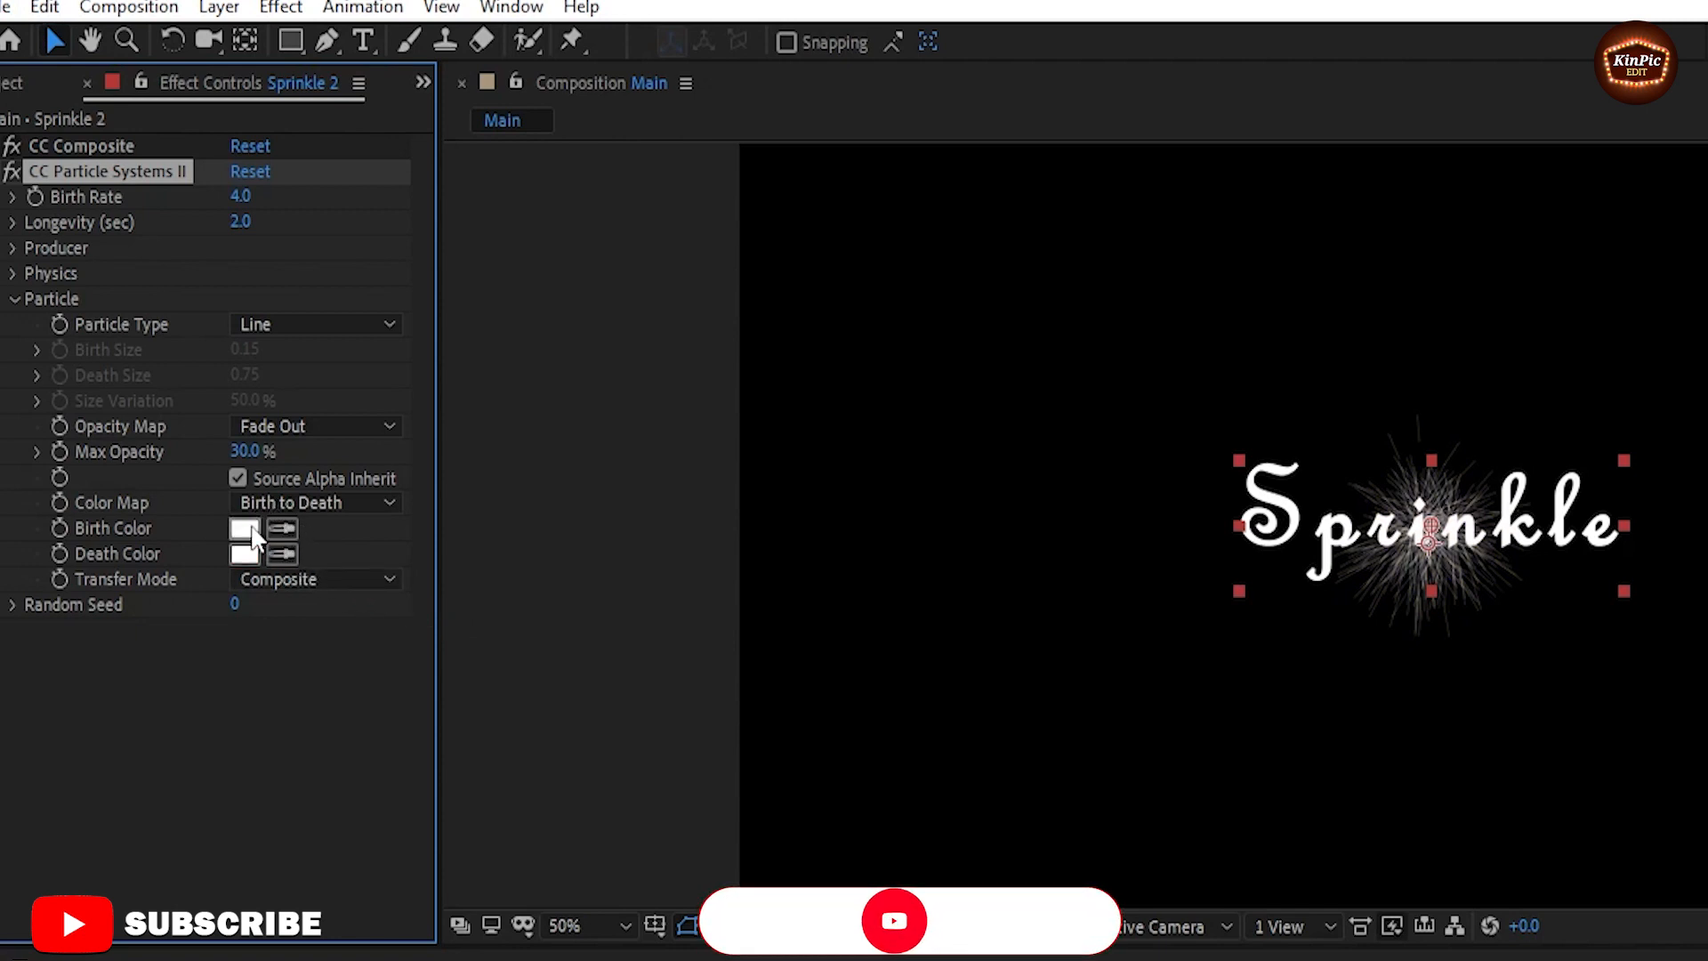
Step: Set the particle Death Color to mid-grey 7C7C7C
click(250, 555)
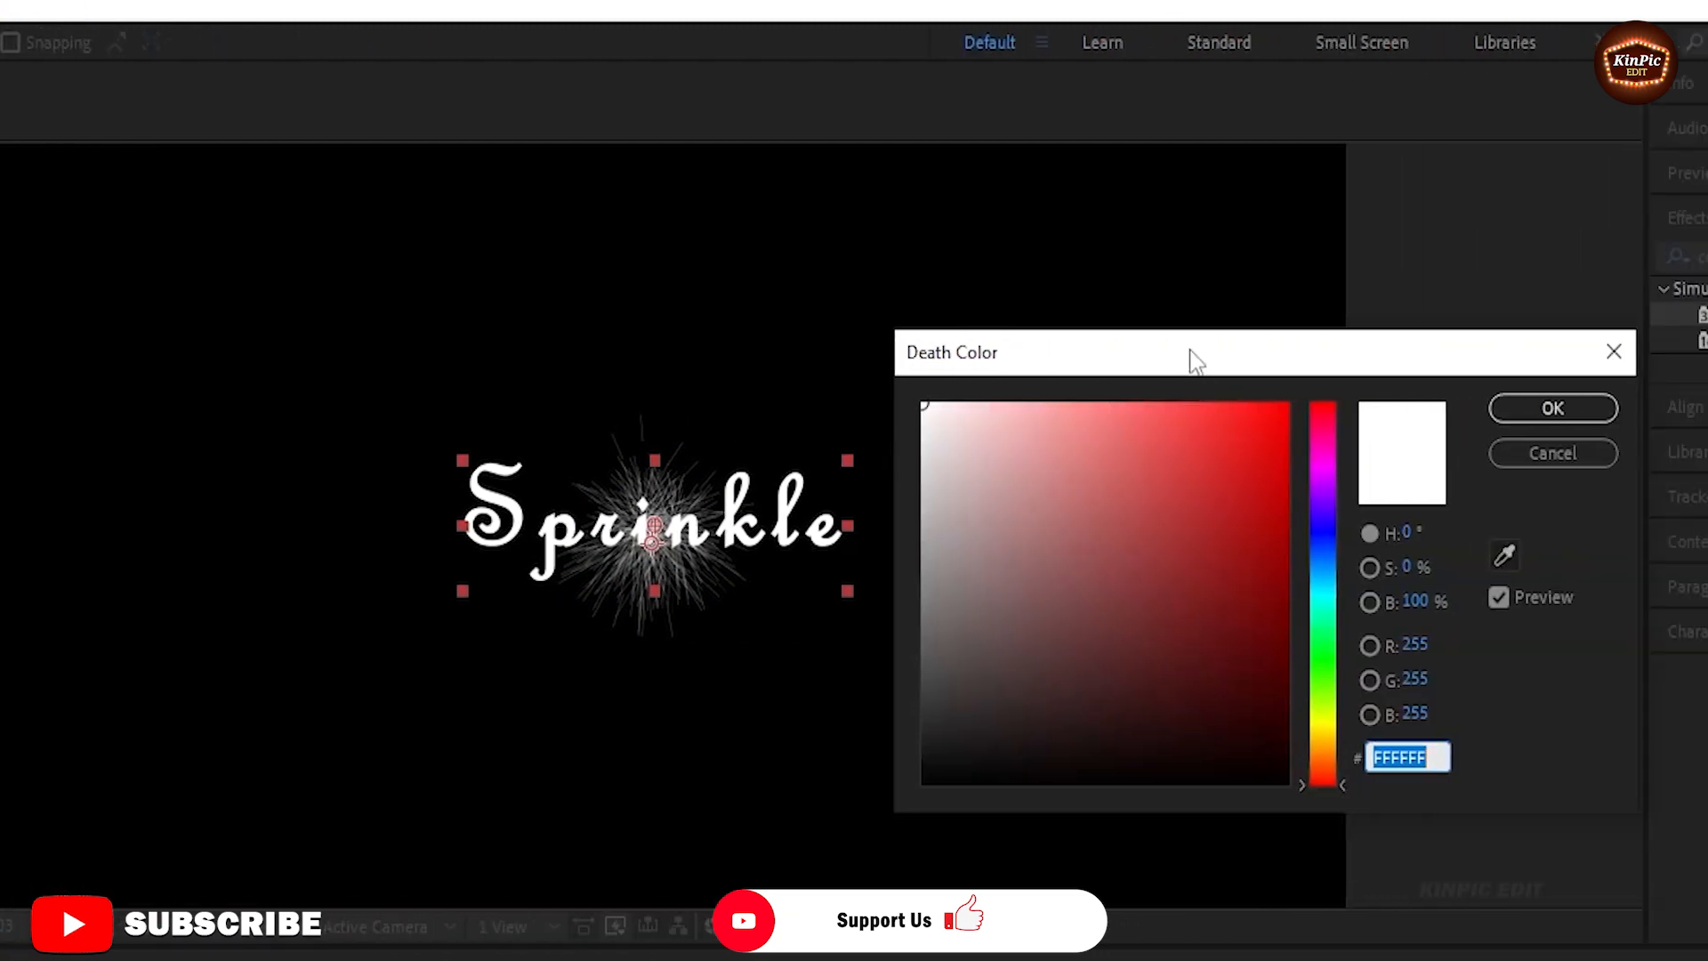
drag(1193, 355, 694, 360)
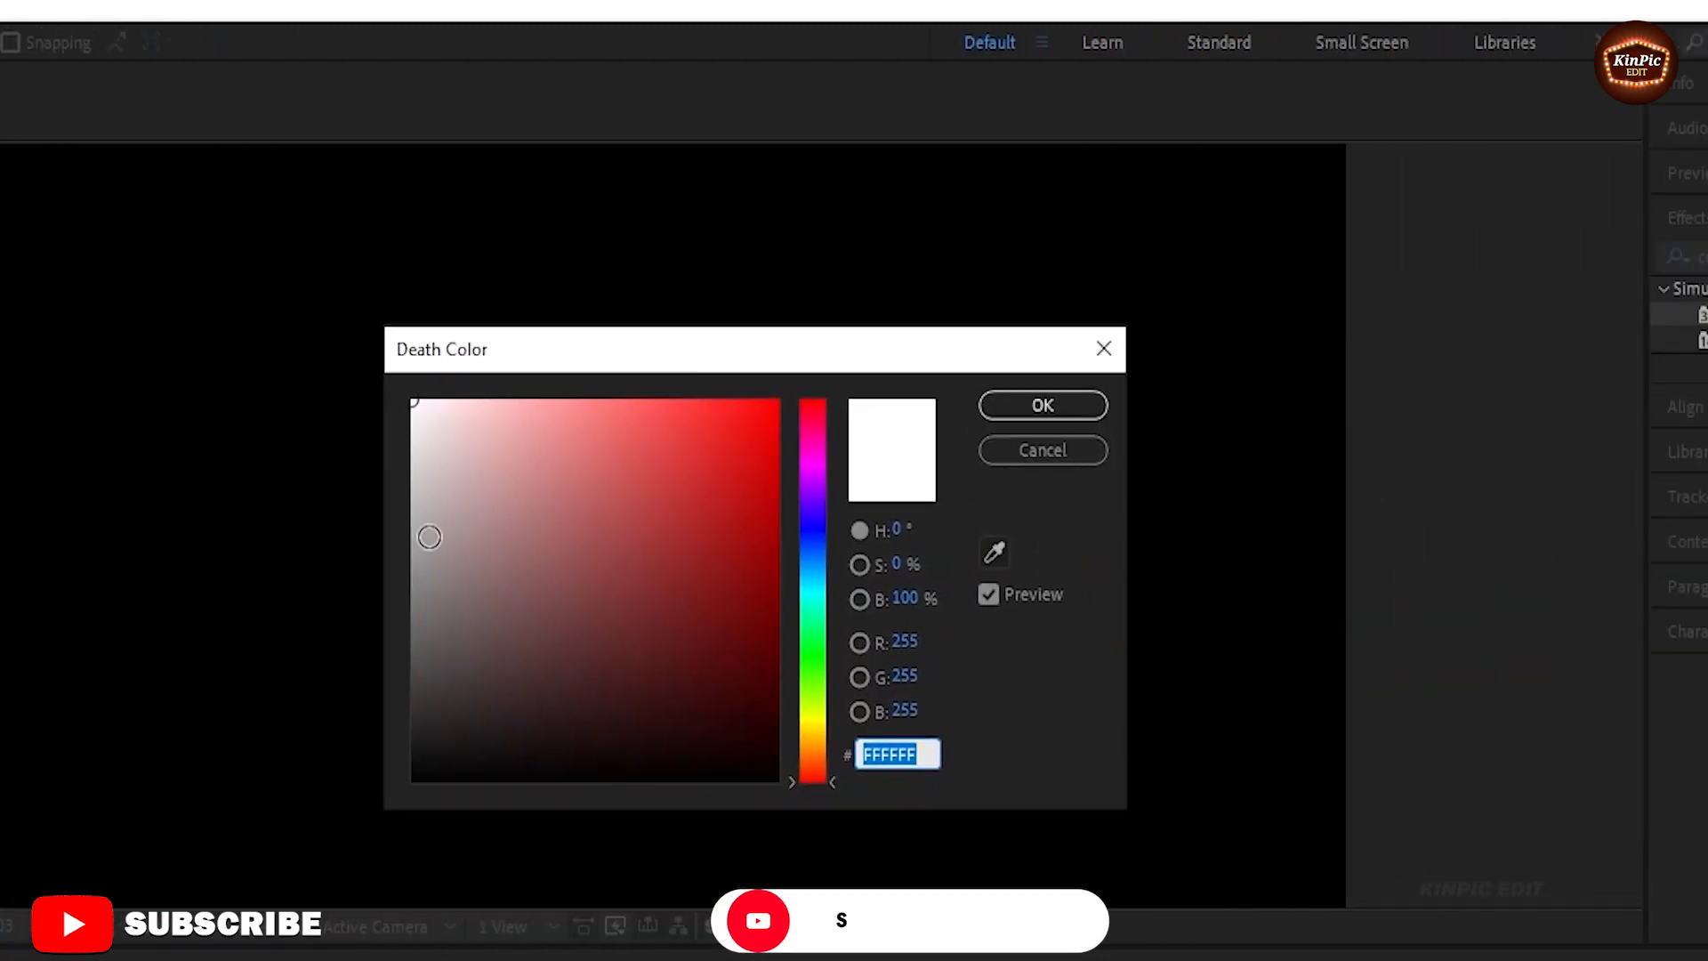
drag(420, 538, 393, 596)
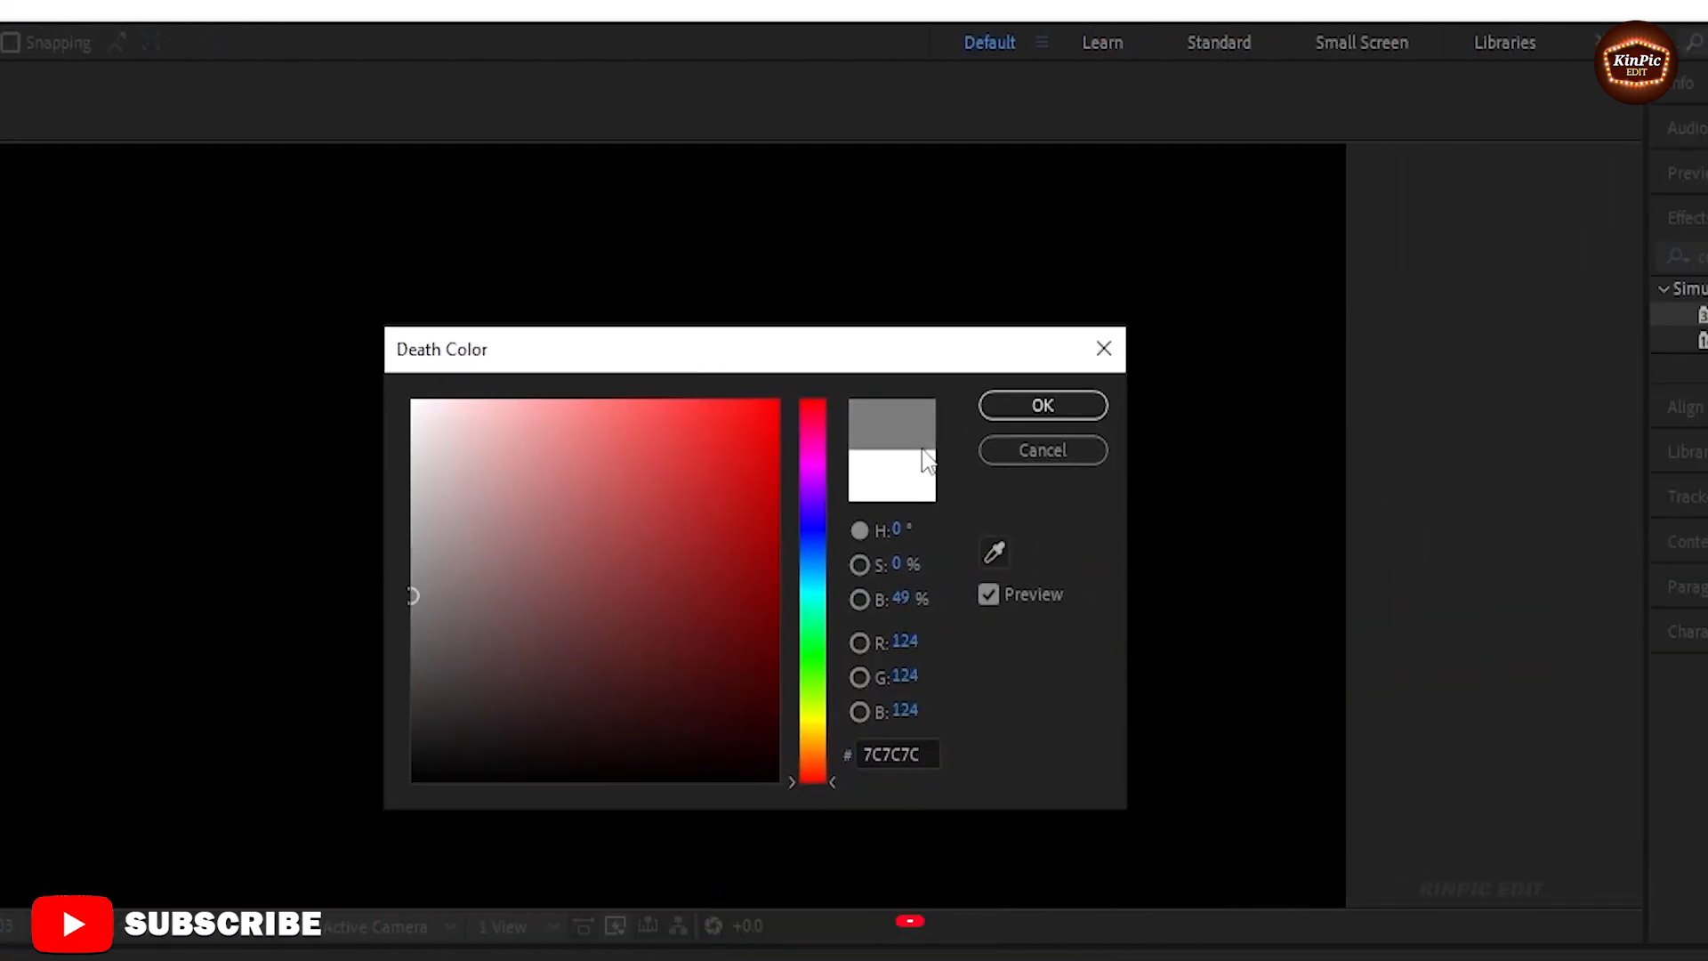
click(1010, 411)
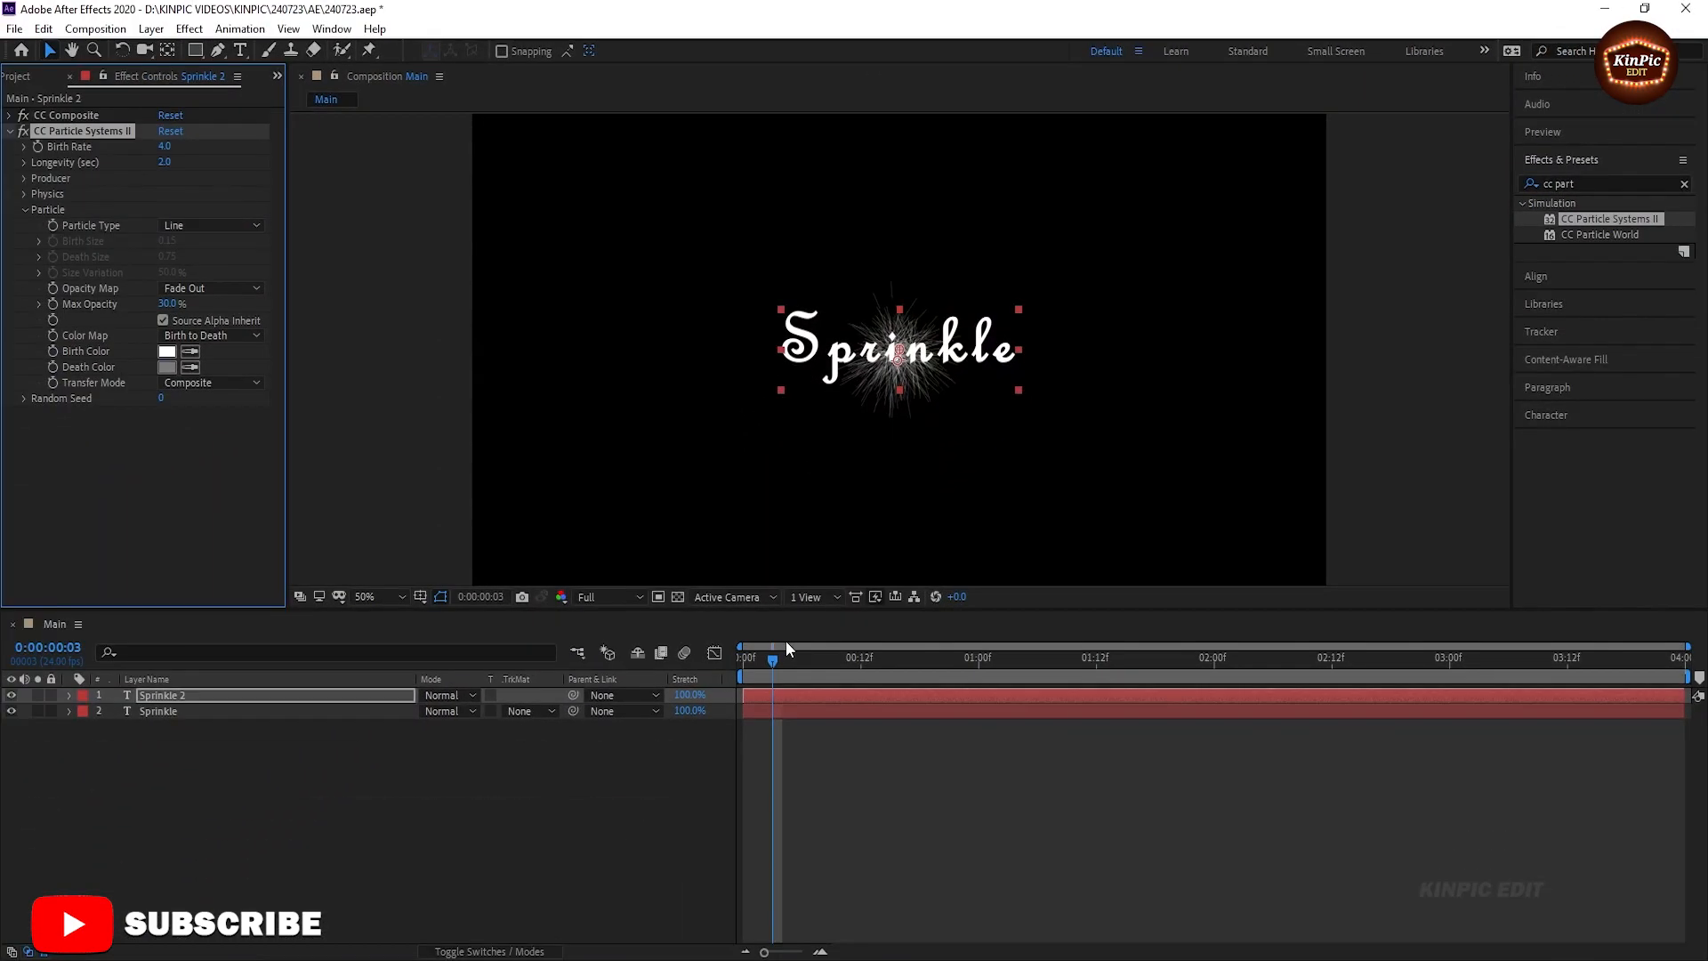
Step: Preview the particles at 0:00:00:14, and set Birth Rate to 50 and Longevity to 4 seconds in CC Particle Systems II
drag(634, 818, 679, 834)
drag(809, 672, 886, 699)
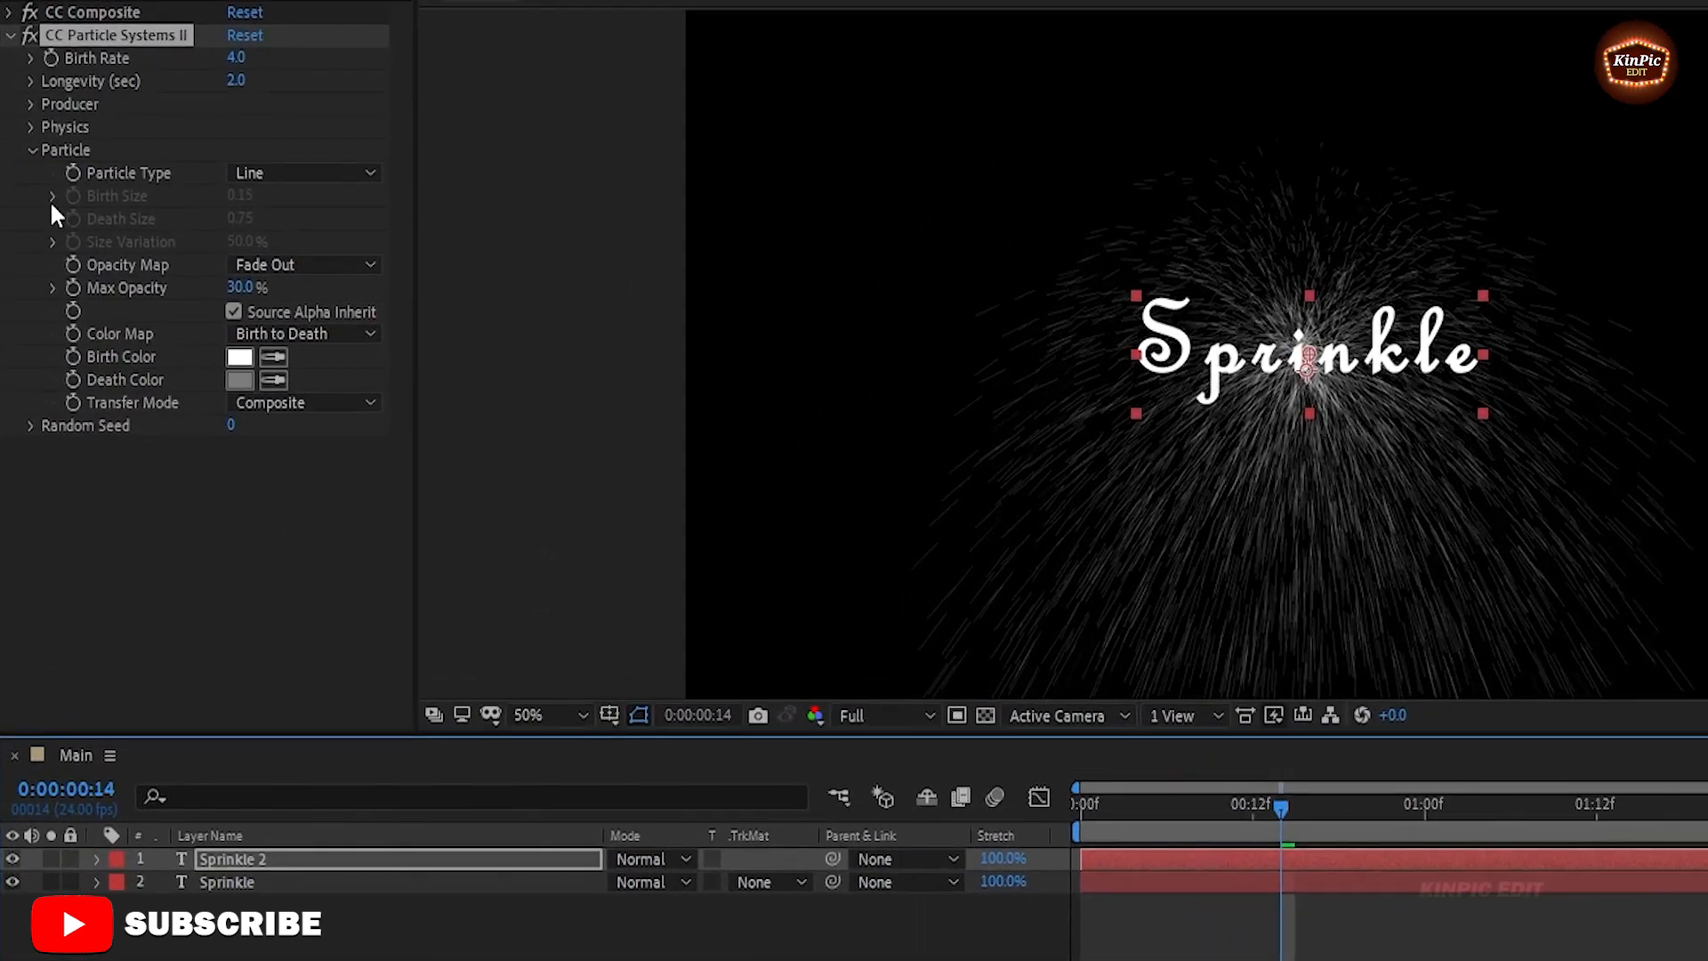
click(33, 151)
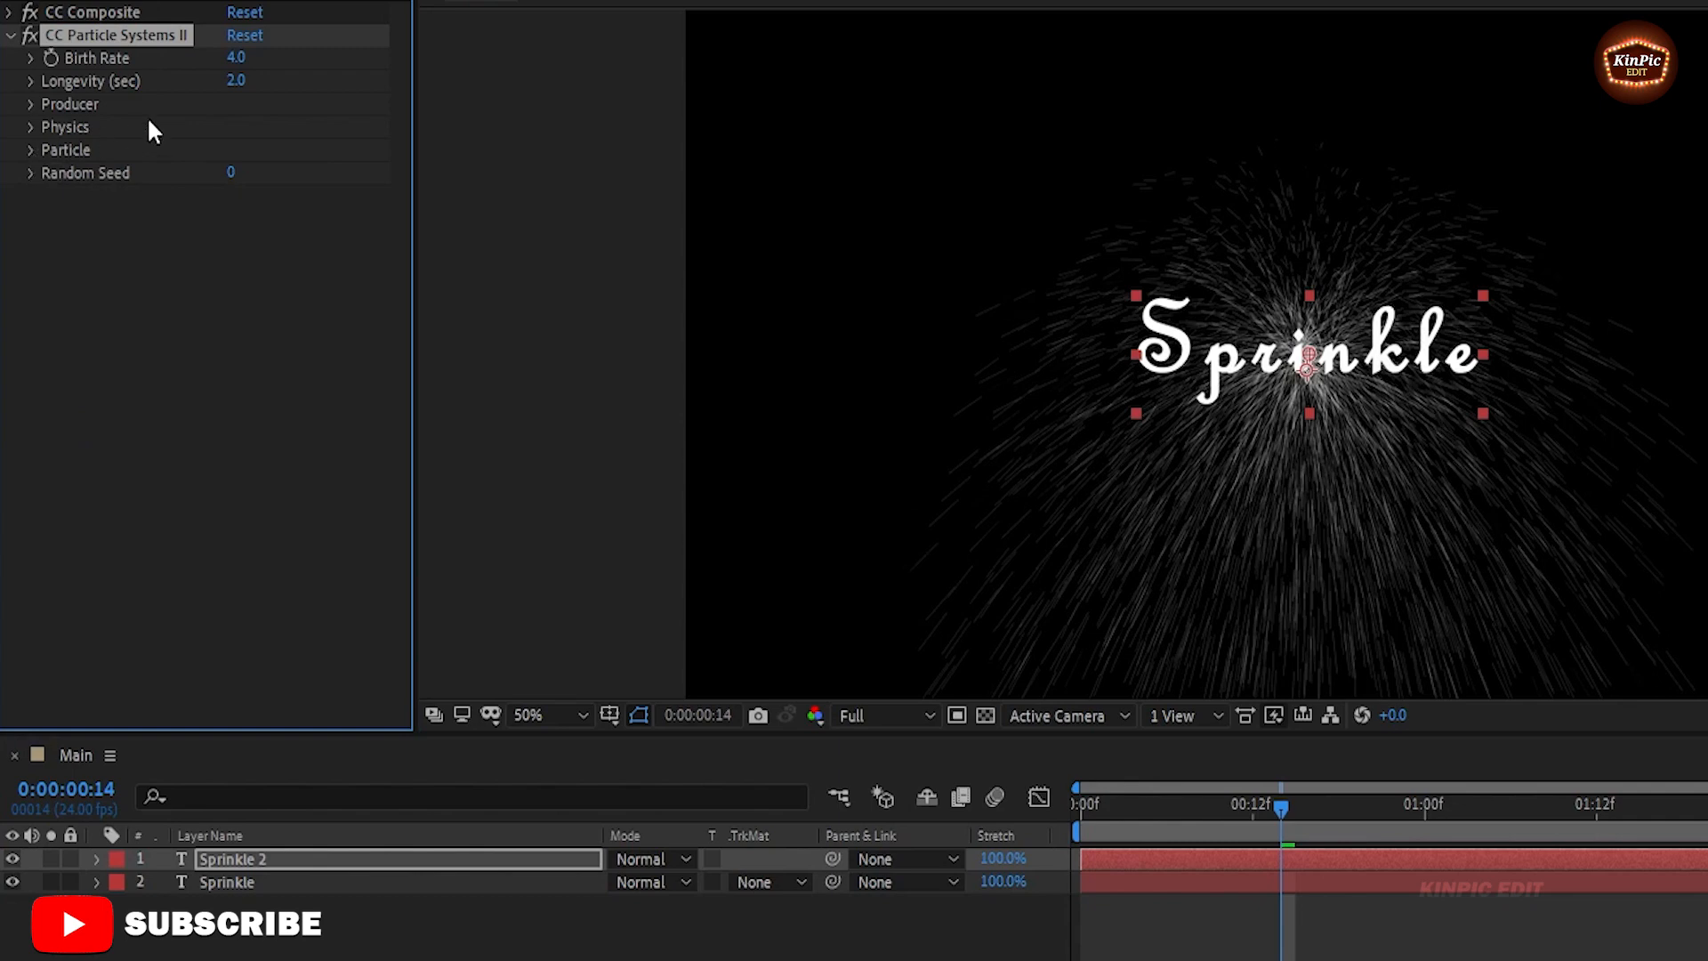
click(234, 59)
text(50)
click(234, 81)
text(4)
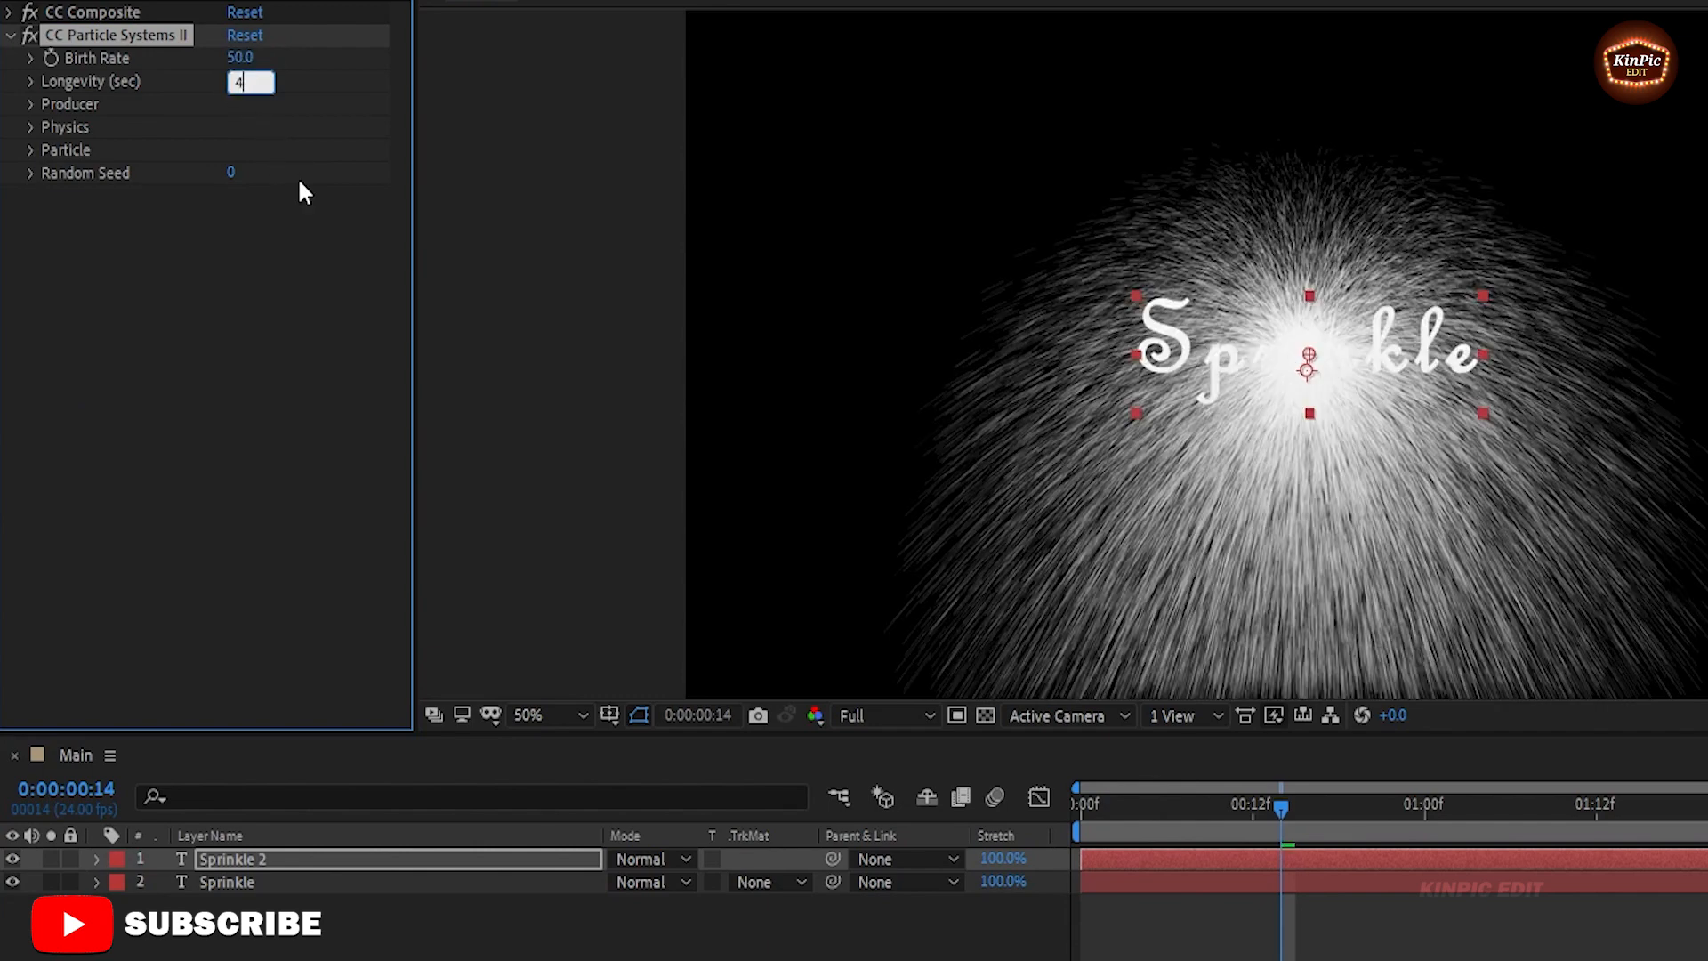
click(301, 211)
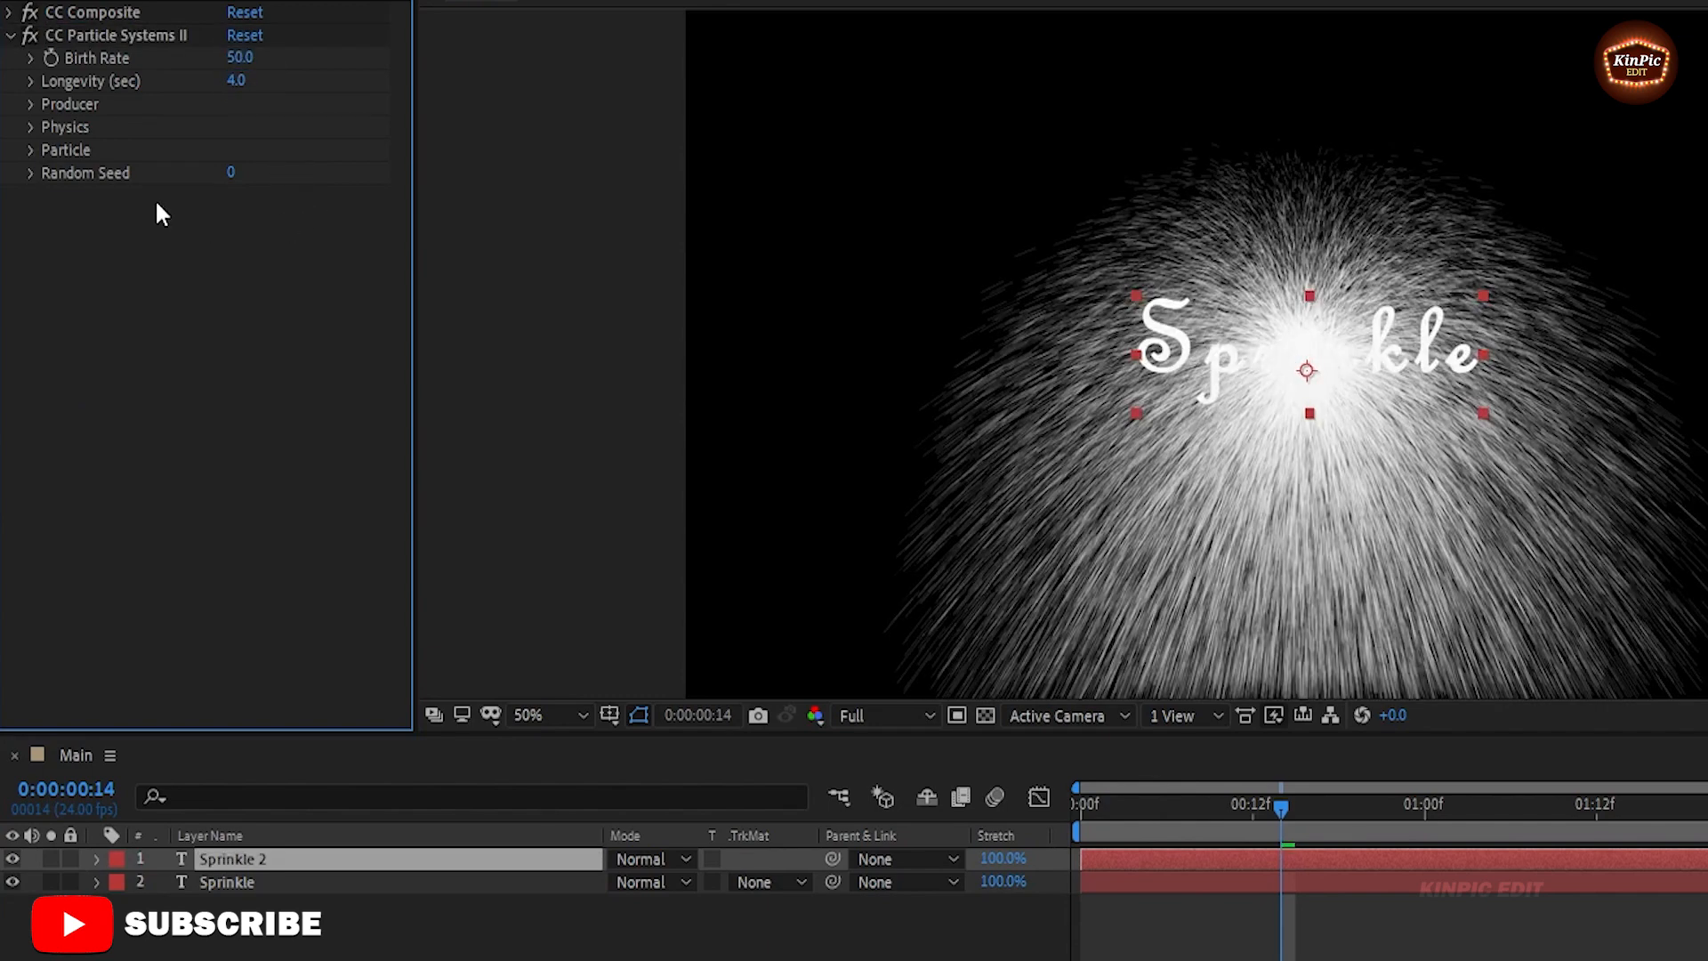
Step: Set the particle Producer's horizontal Position to 0, at the frame's left edge
click(32, 104)
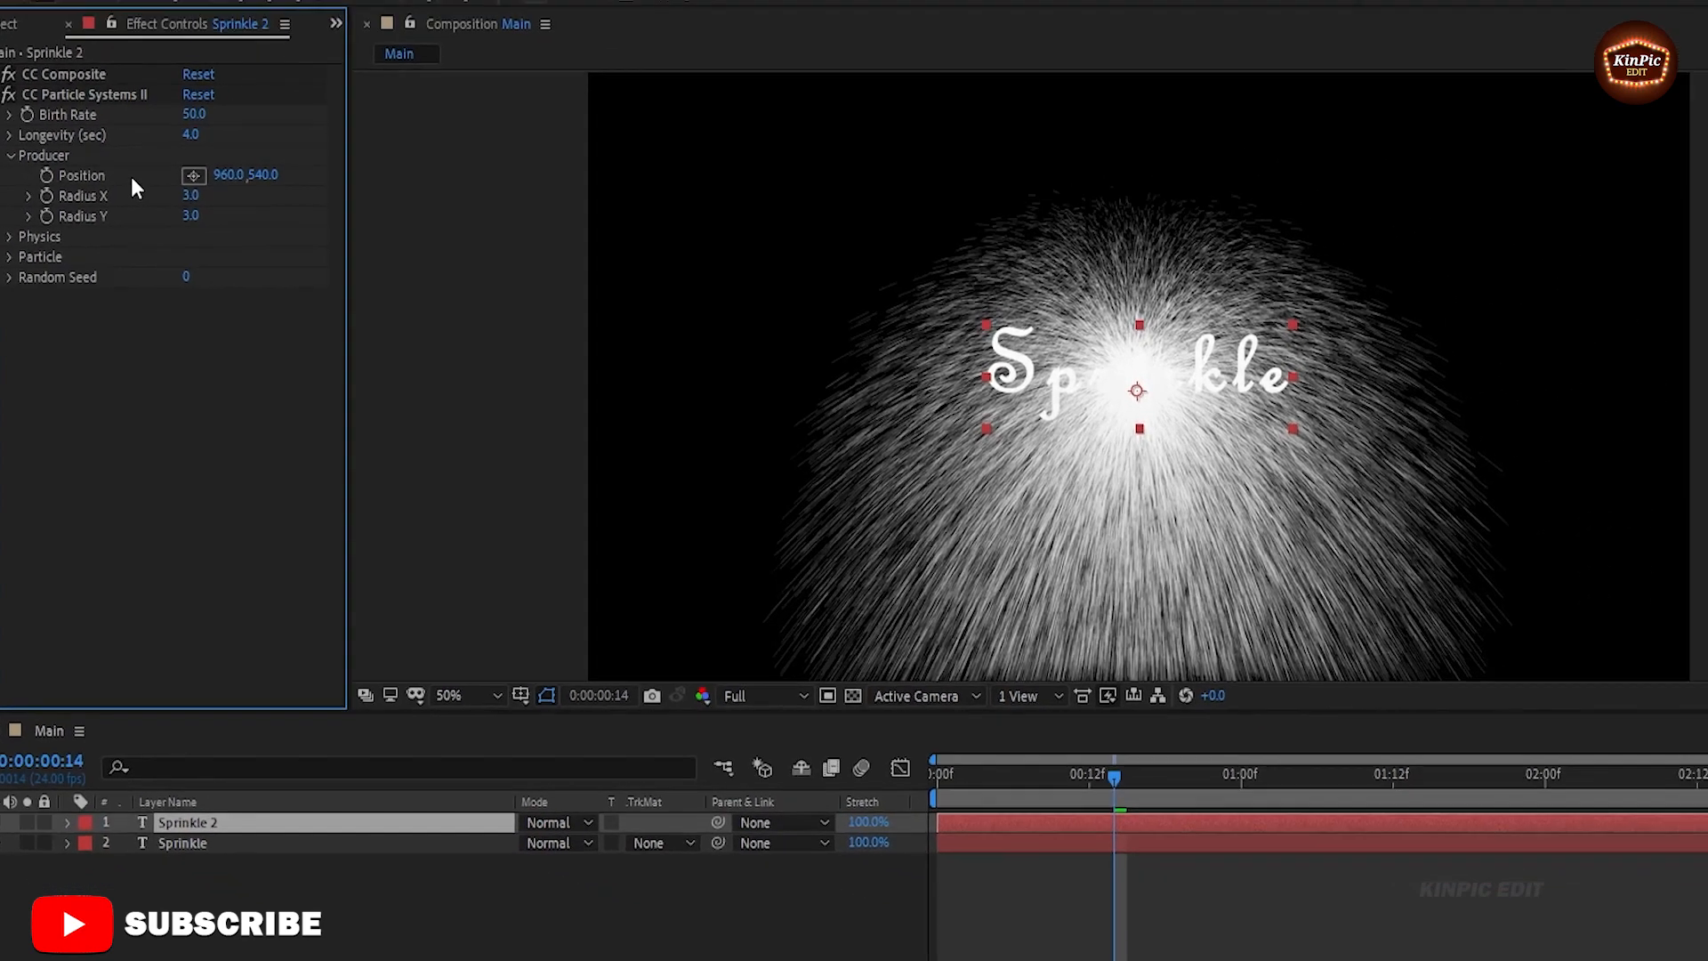
drag(211, 196, 2, 267)
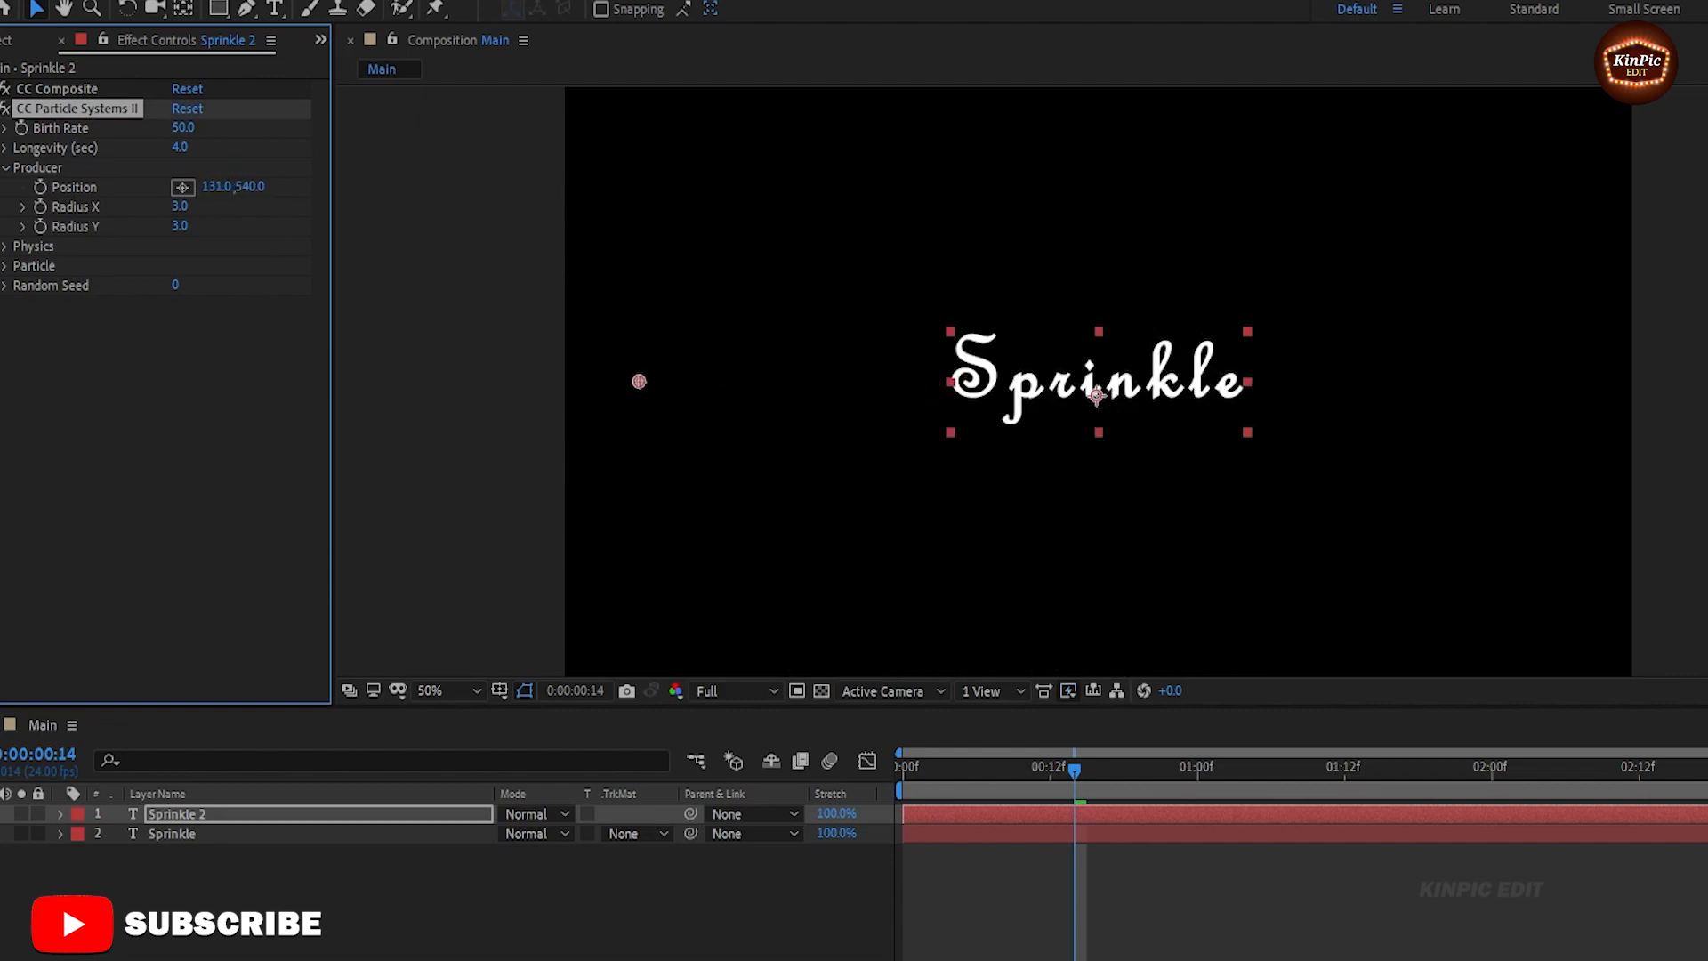
drag(216, 192, 98, 216)
click(211, 186)
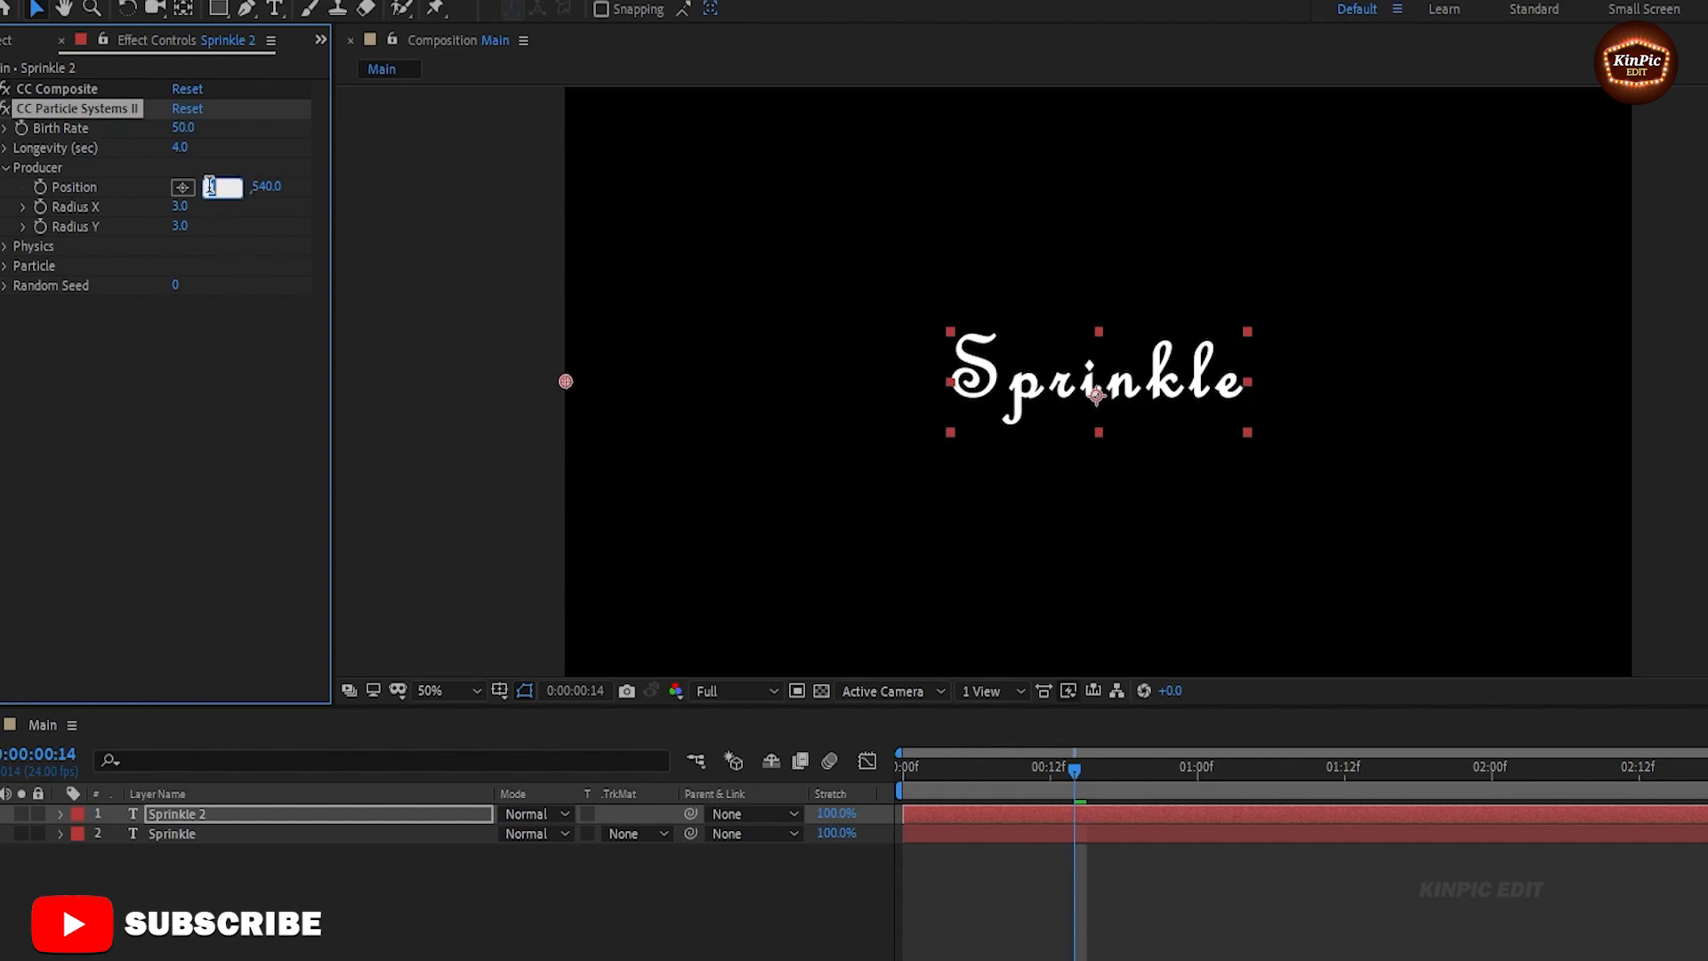
text(0)
click(189, 318)
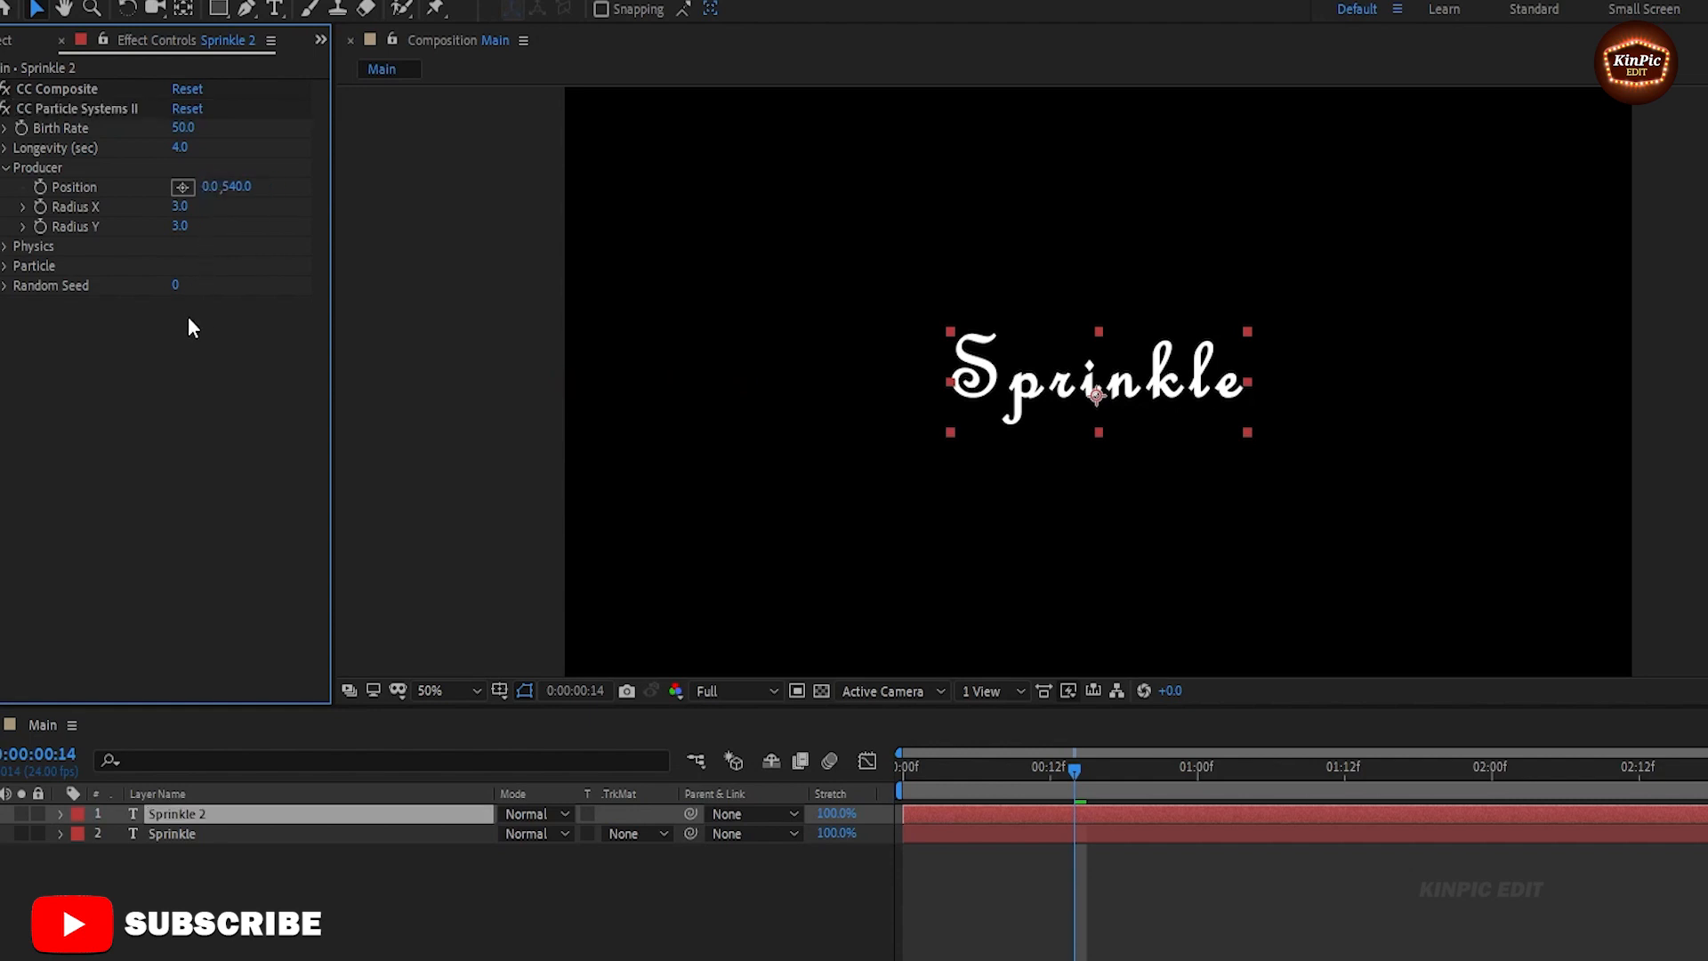
Step: Keyframe the Producer Position, move that keyframe to 0:00:00:00, and set Position to 1935, 540 at 0:00:00:14
click(41, 189)
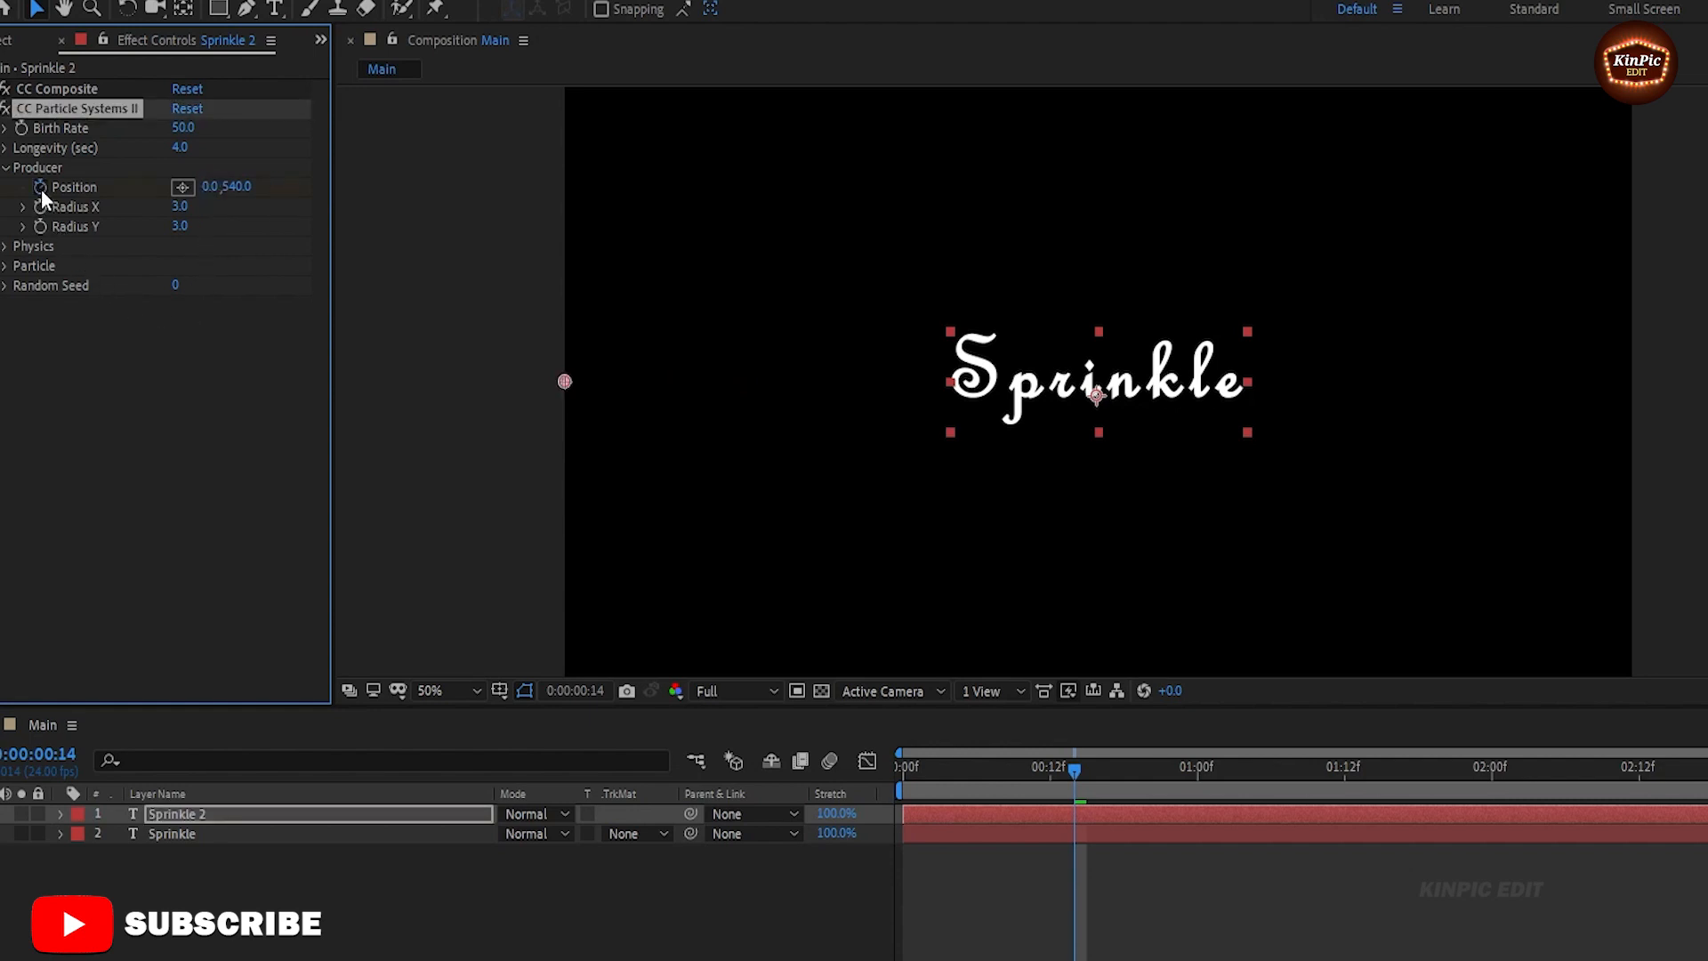
click(247, 809)
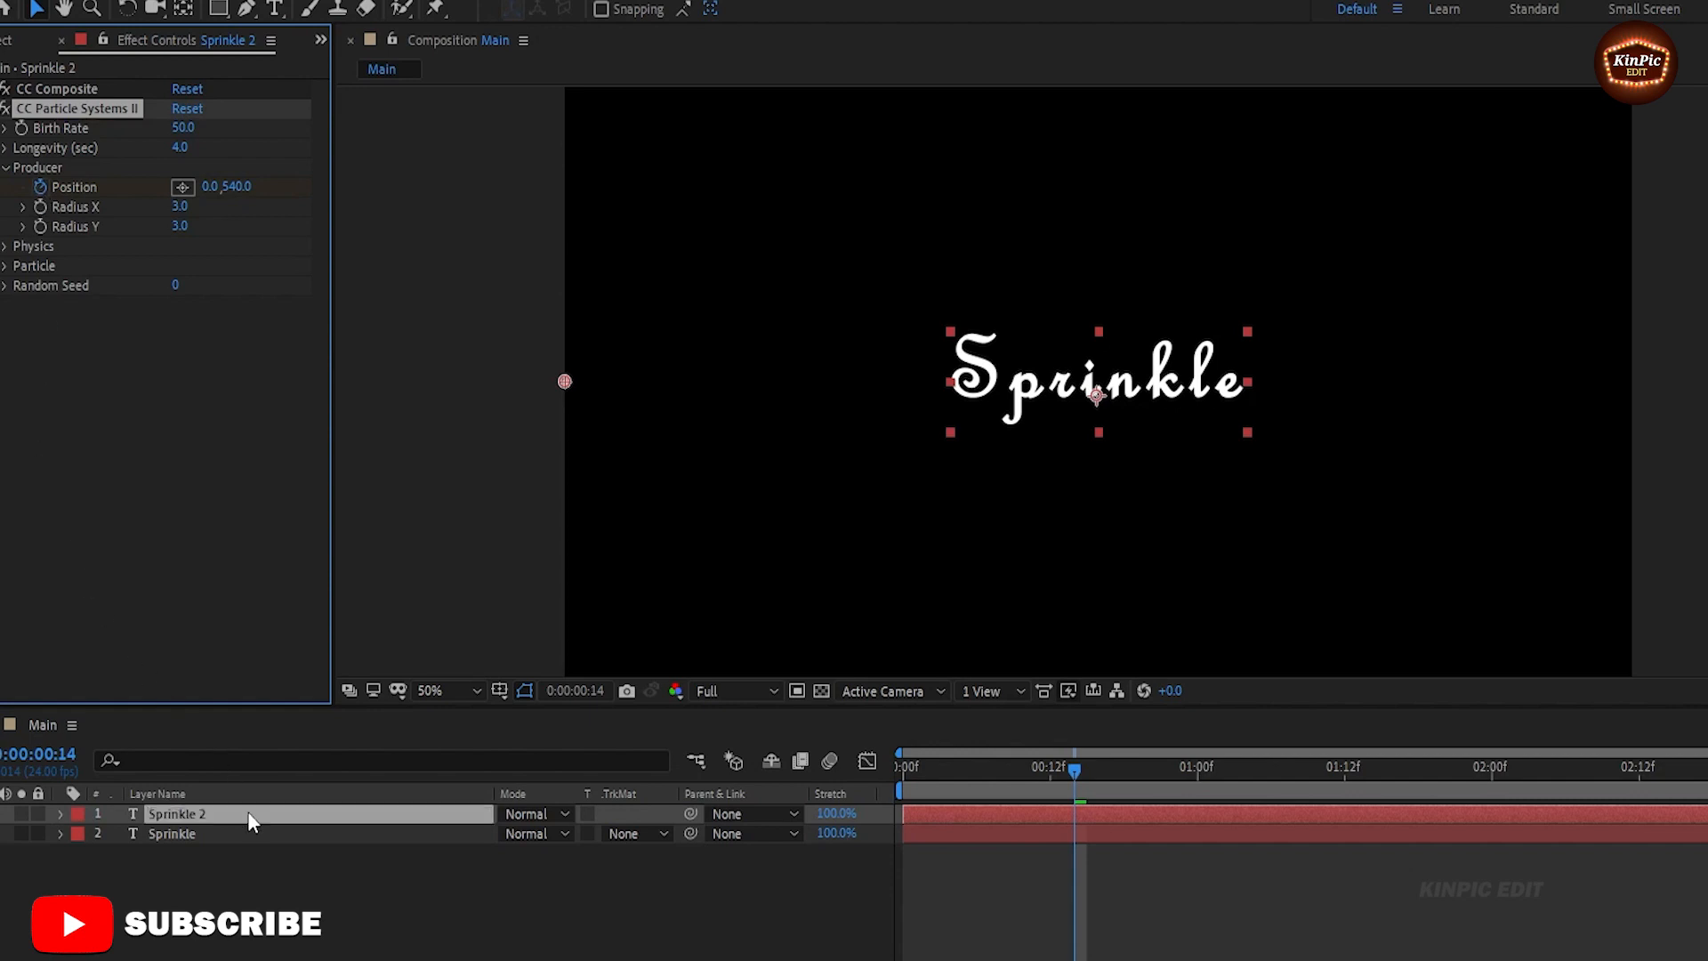
key(u)
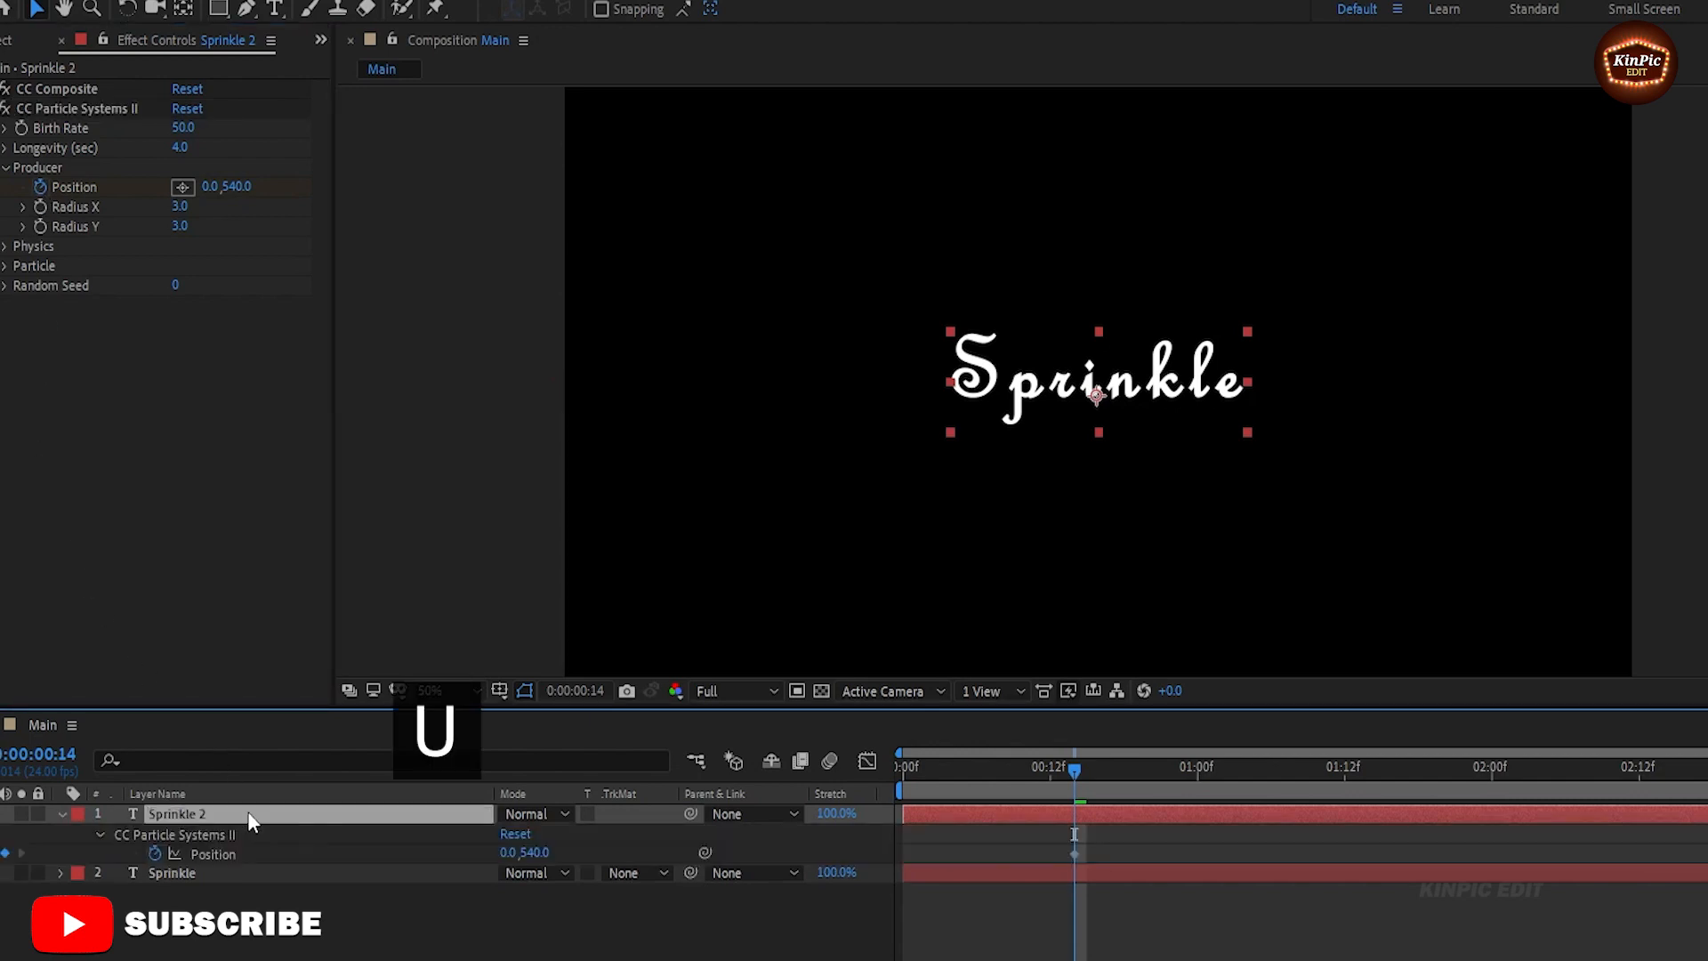
drag(1074, 854, 916, 865)
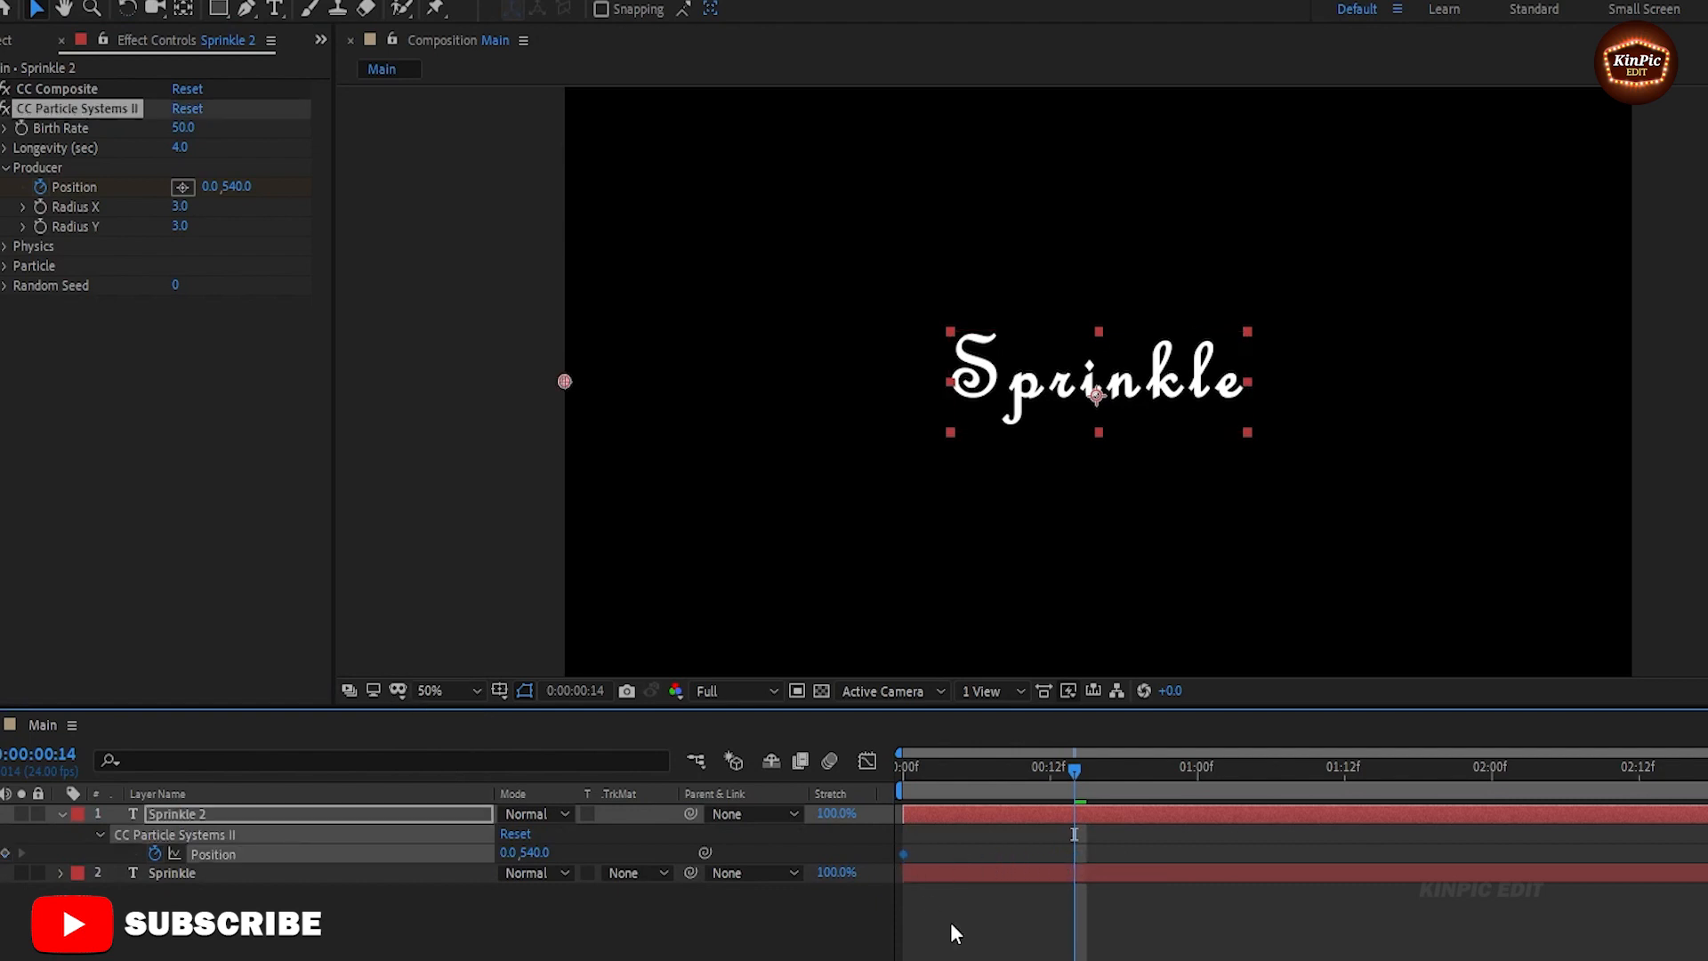
drag(211, 188, 1637, 376)
drag(218, 188, 979, 217)
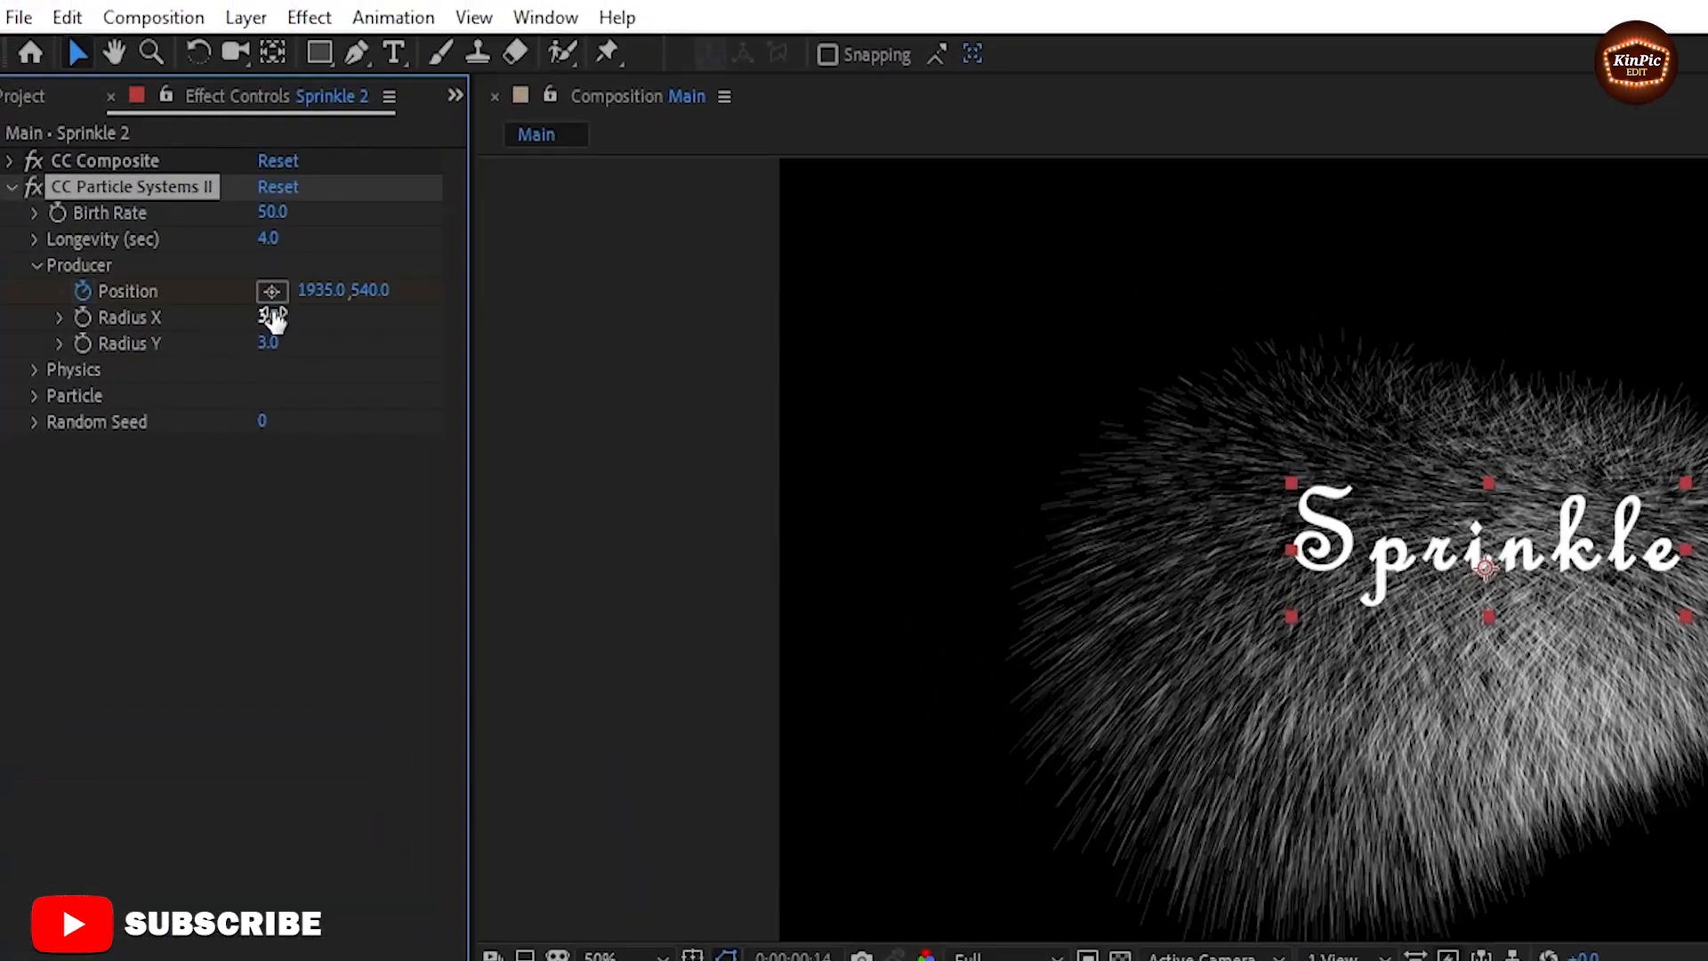
Step: Set the Producer's Radius X to 1.5 and Radius Y to 13
click(273, 318)
text(1.5)
click(267, 344)
text(13)
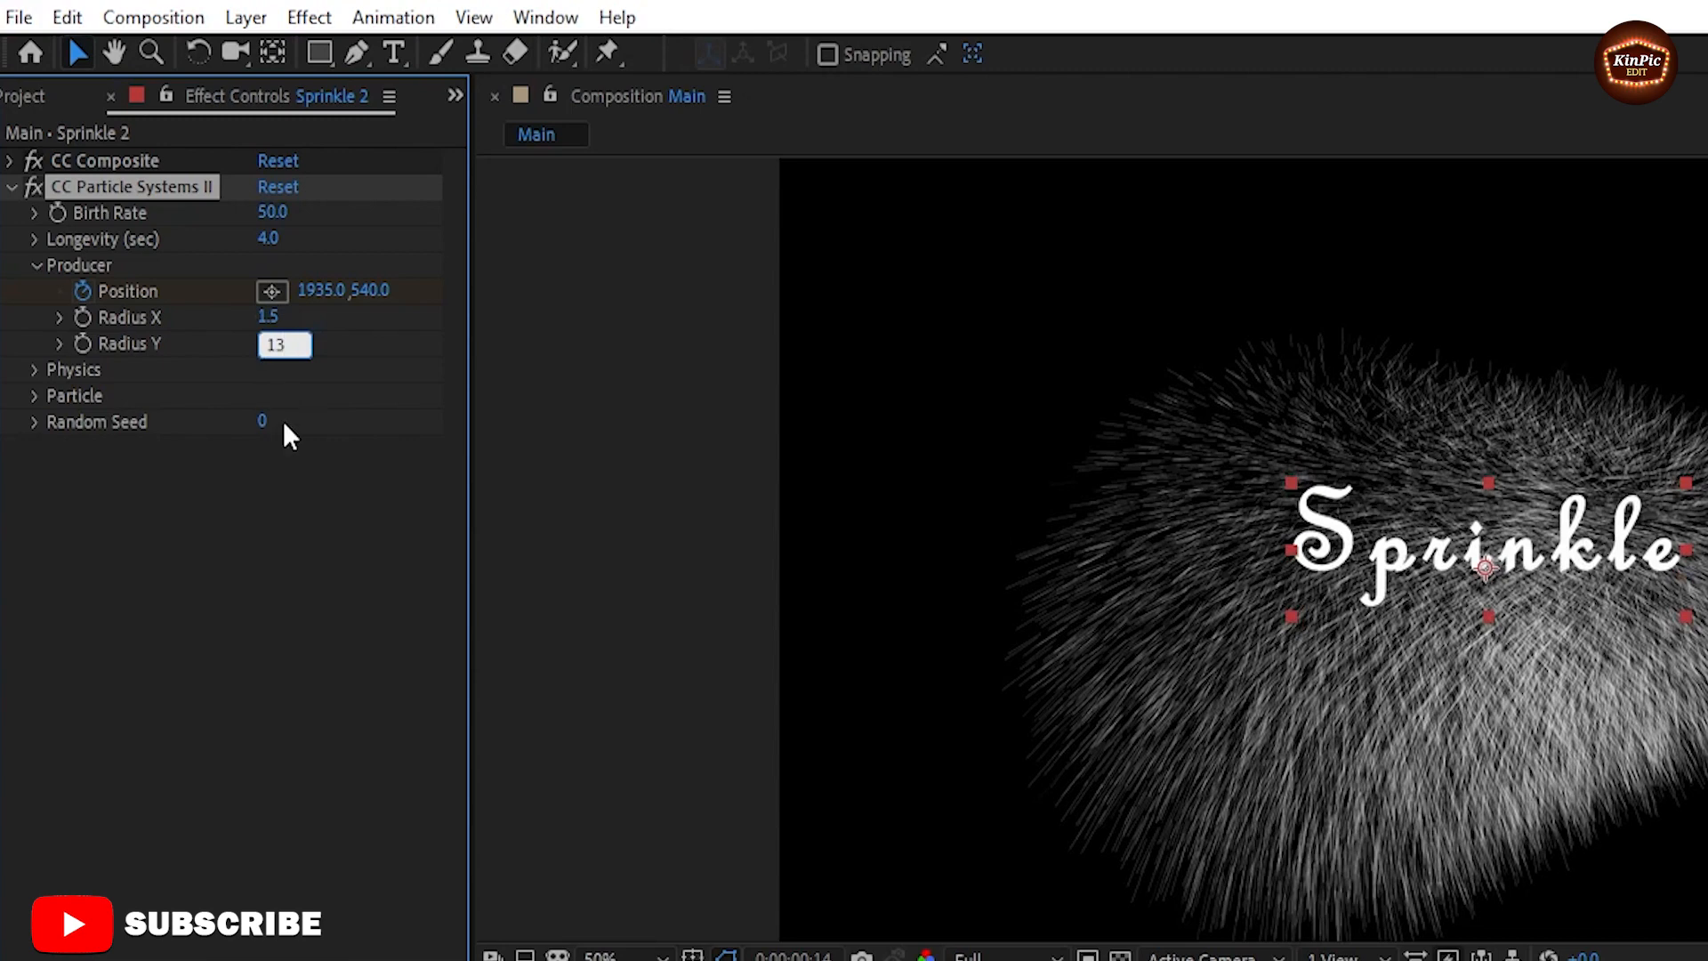
click(299, 485)
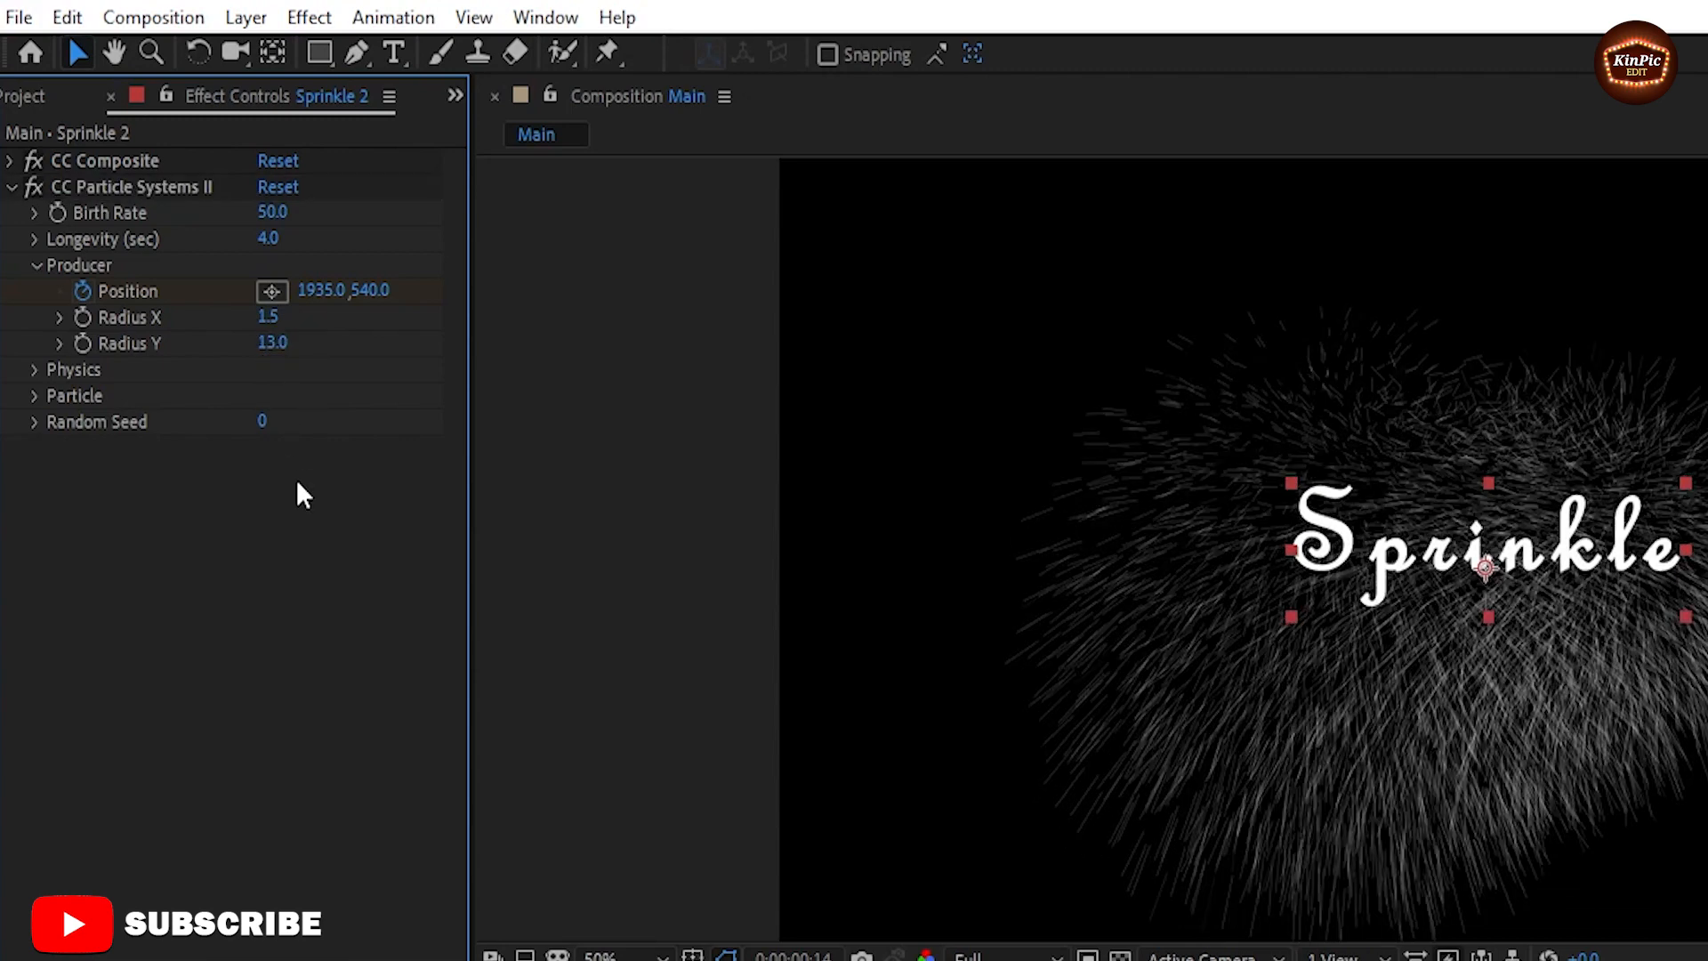
Step: Set the particle Physics Animation to Direction and its Velocity to 0.5
click(32, 370)
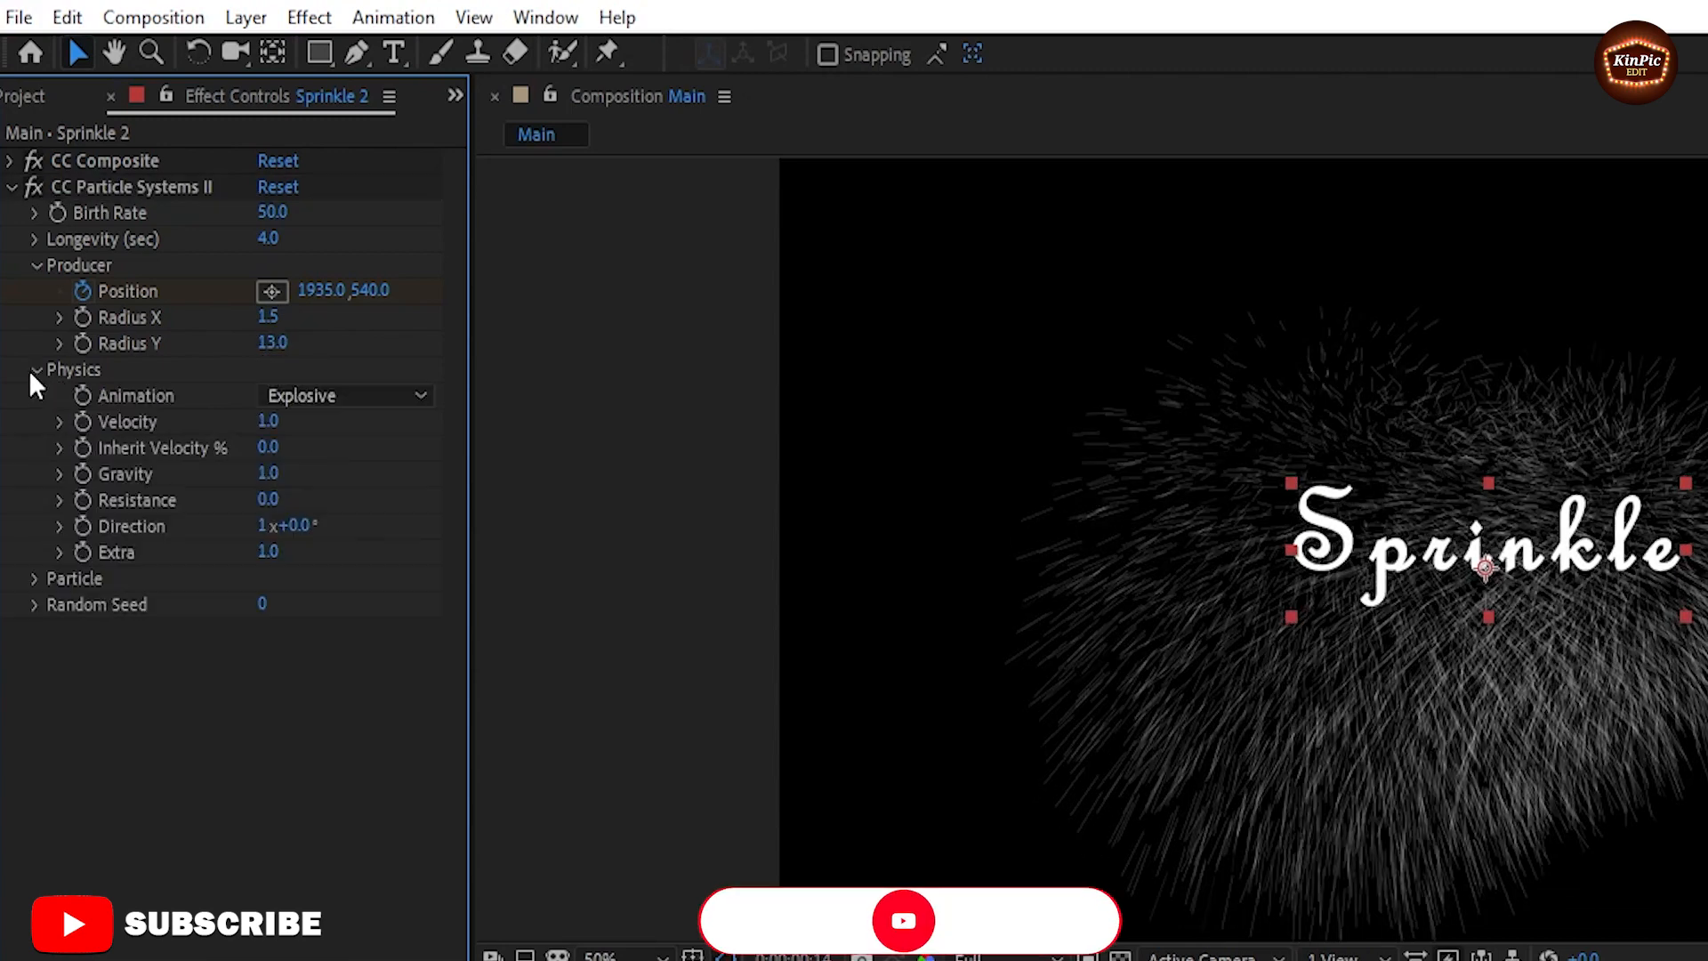
click(345, 396)
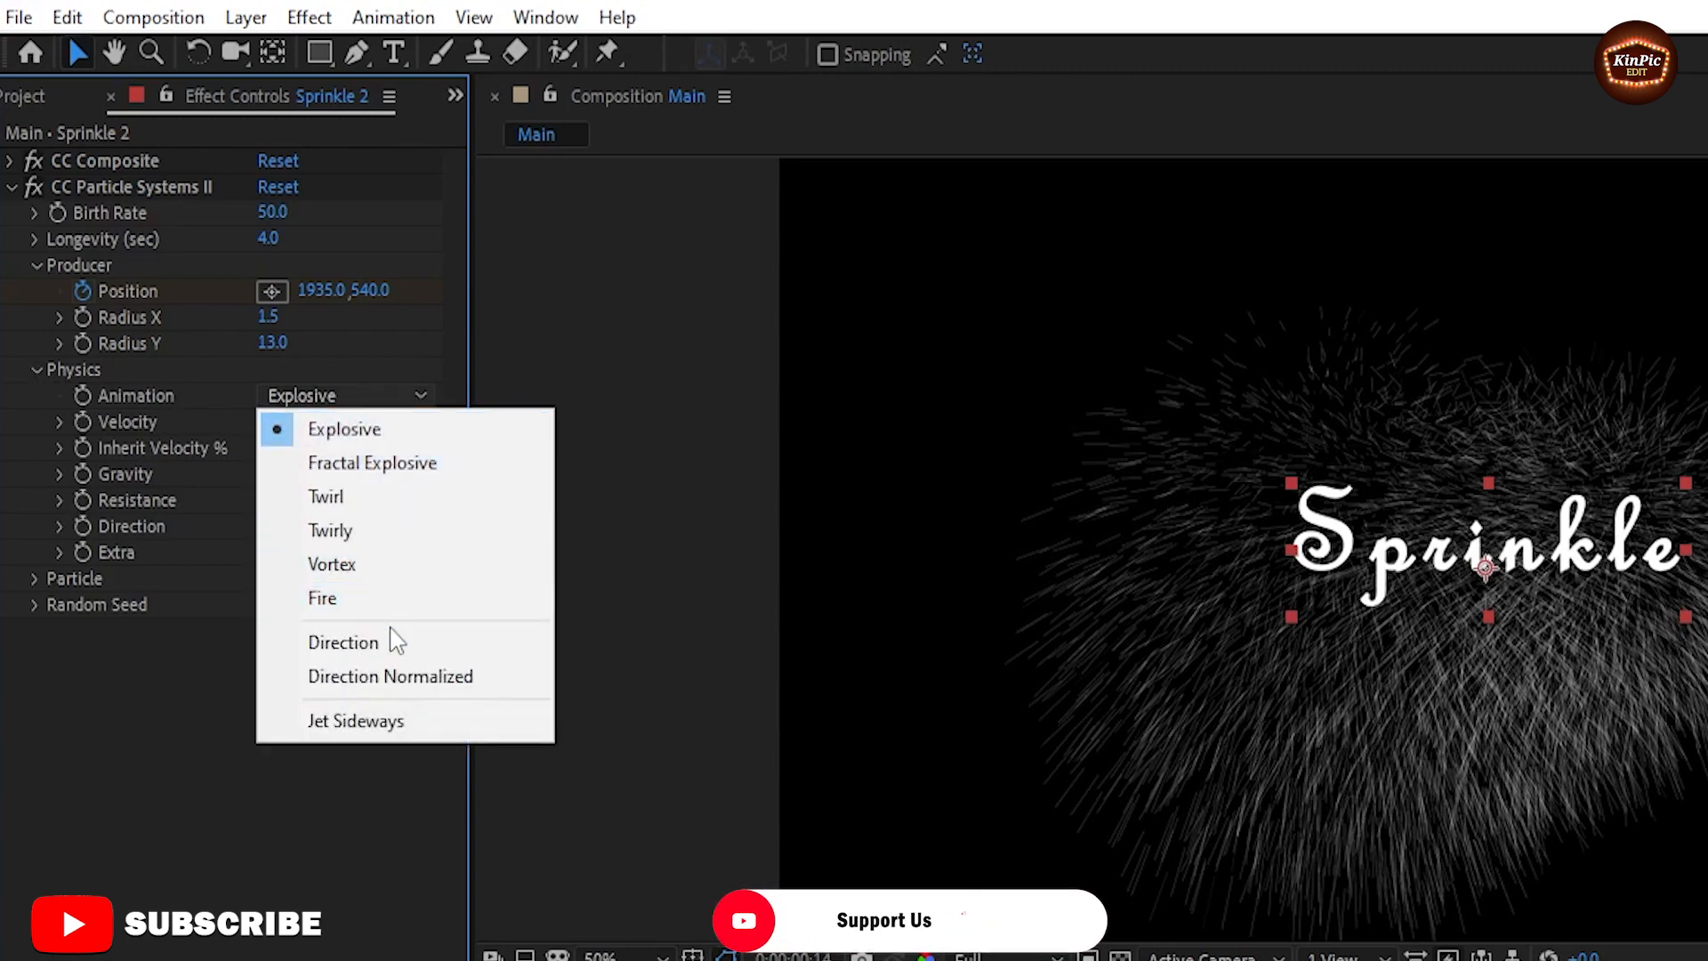
click(449, 646)
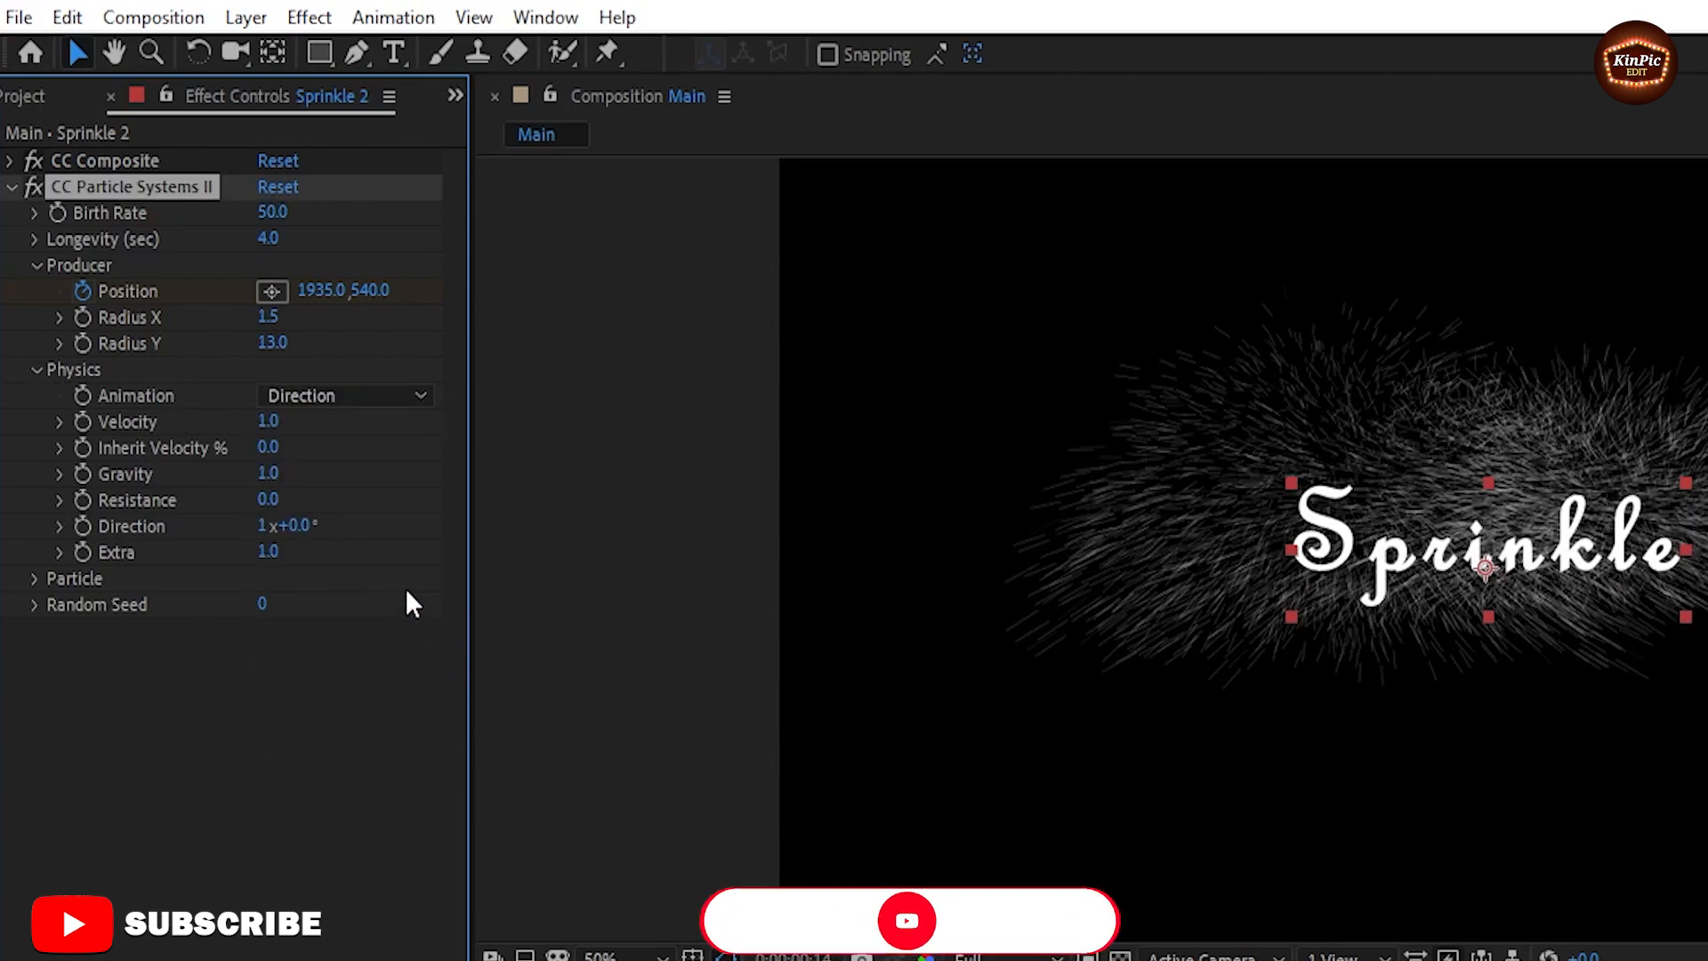
click(267, 424)
text(0.5)
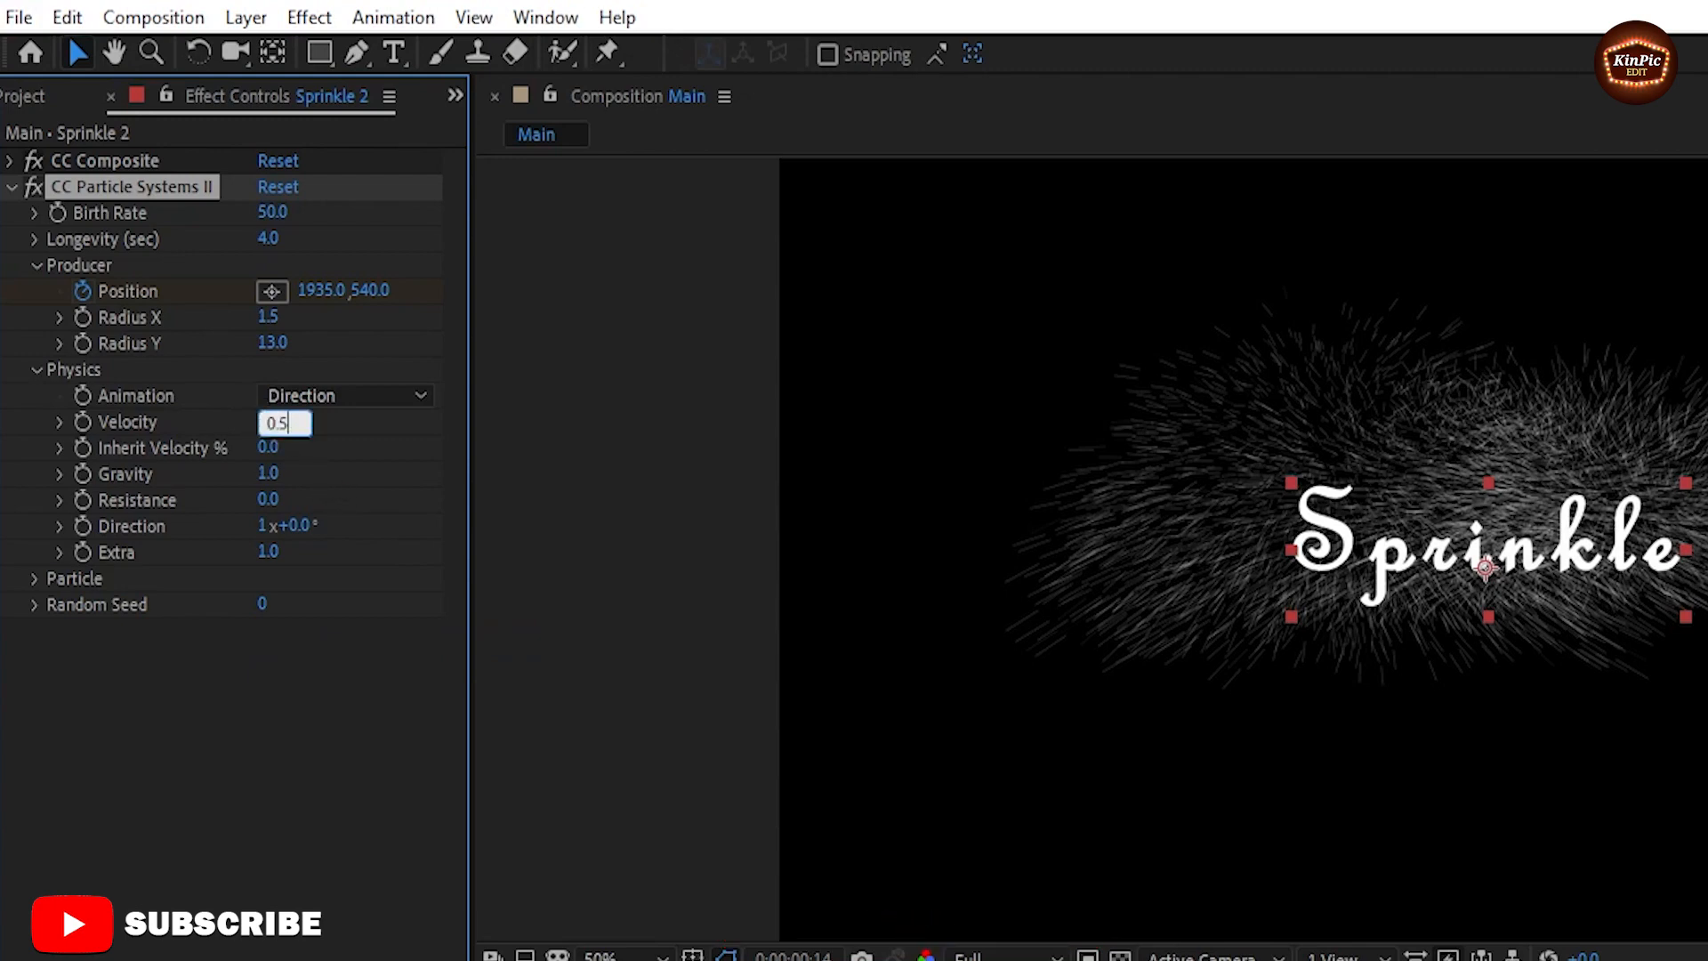
Step: Set the particle physics values to Inherit Velocity 20%, Gravity -0.3 and Resistance 20
click(260, 448)
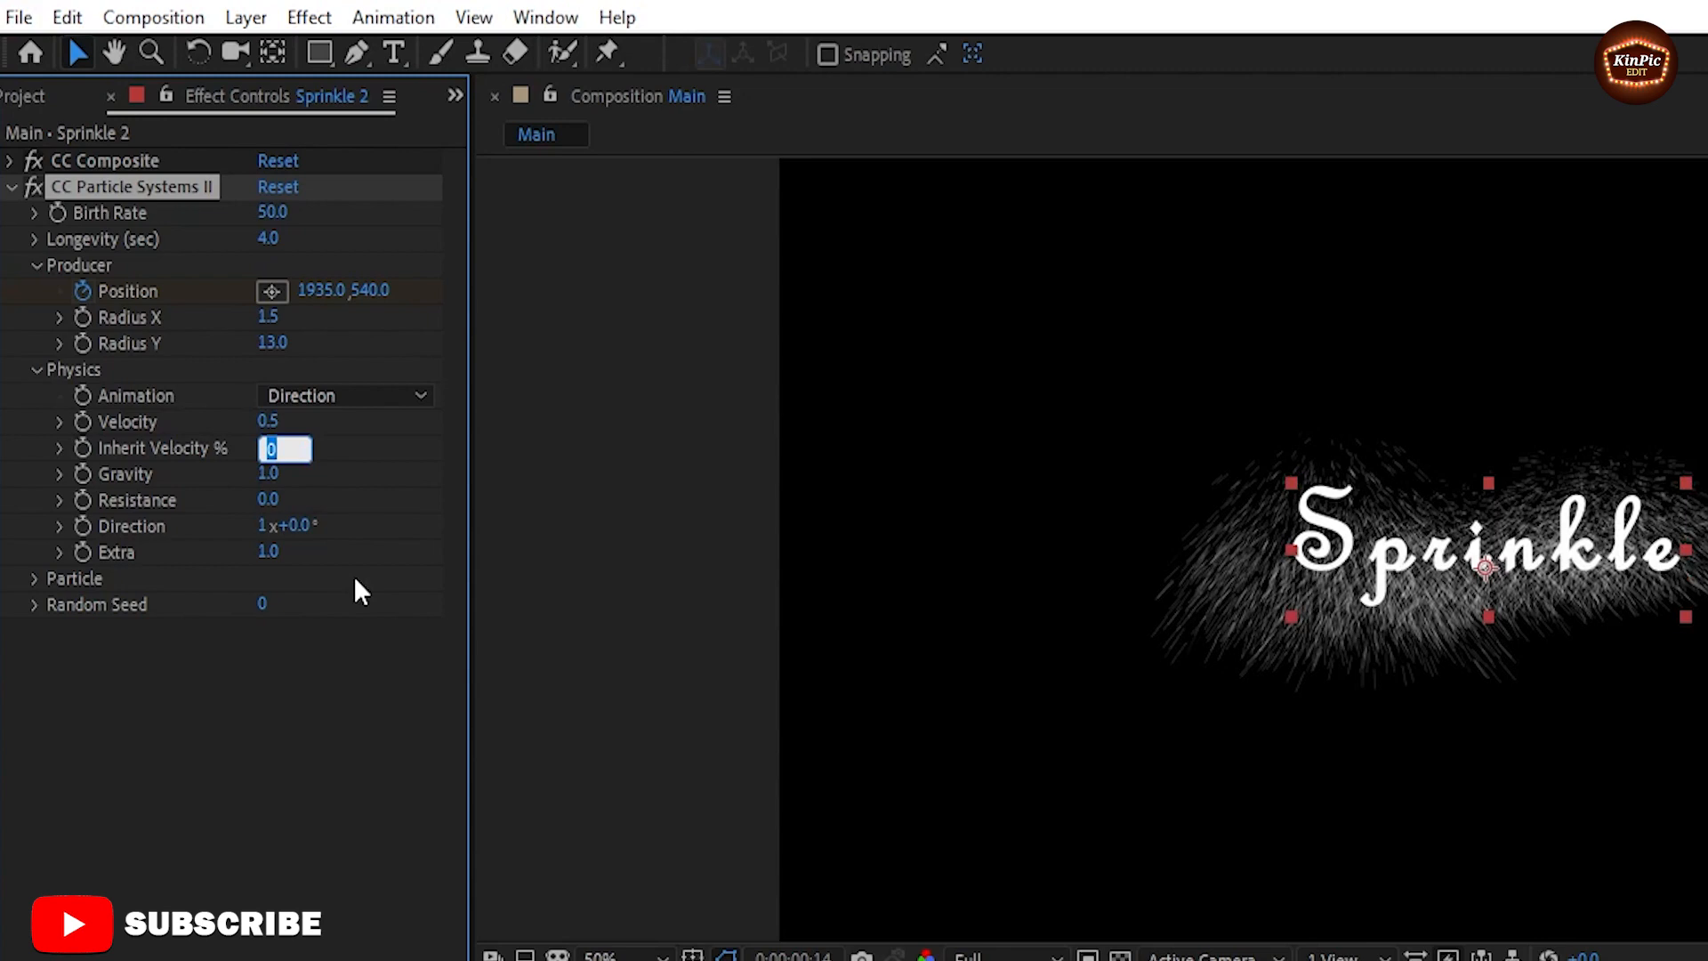
text(20)
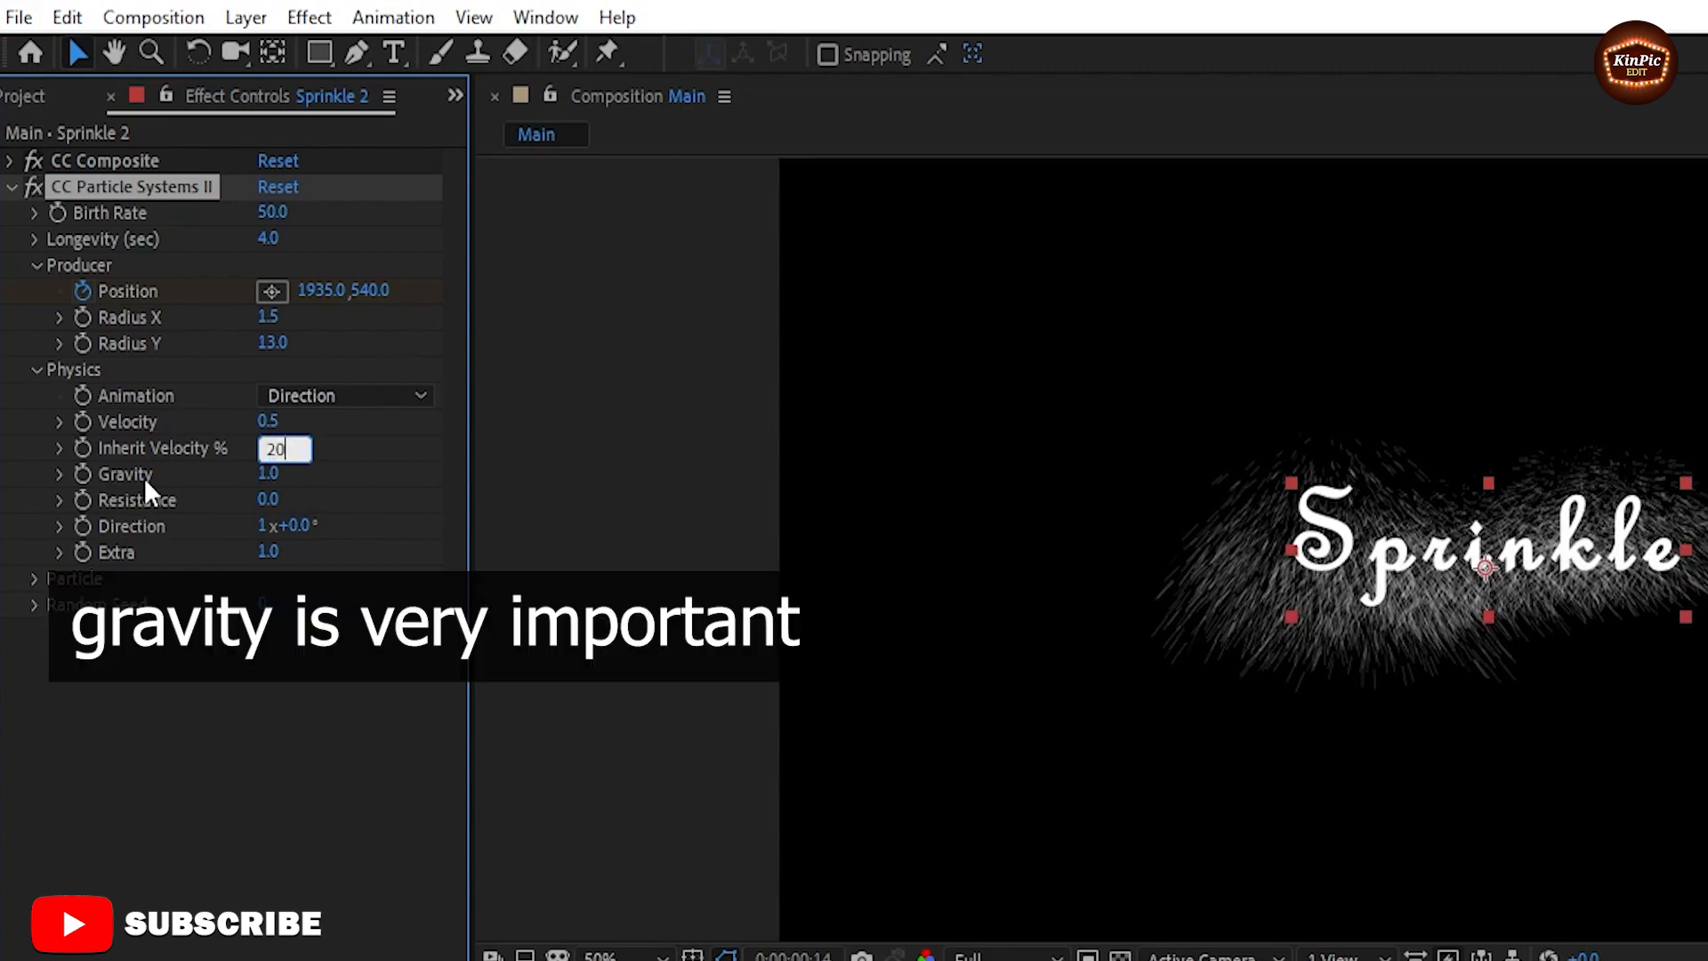
click(267, 473)
text(-0.3)
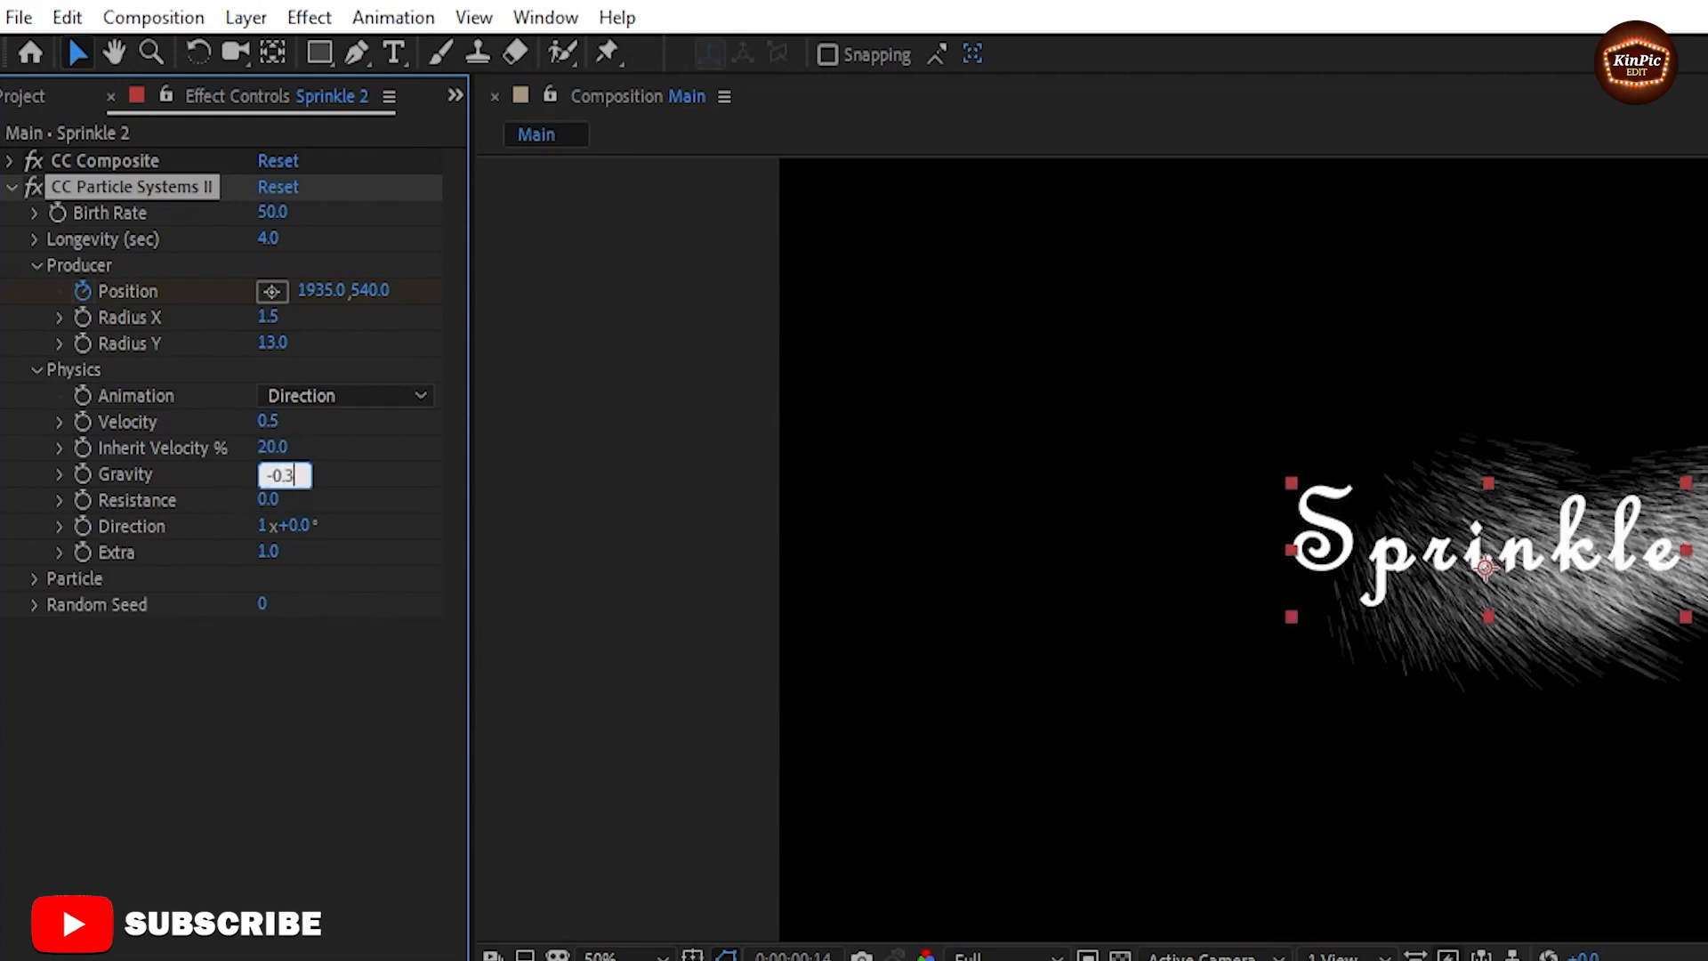
click(272, 500)
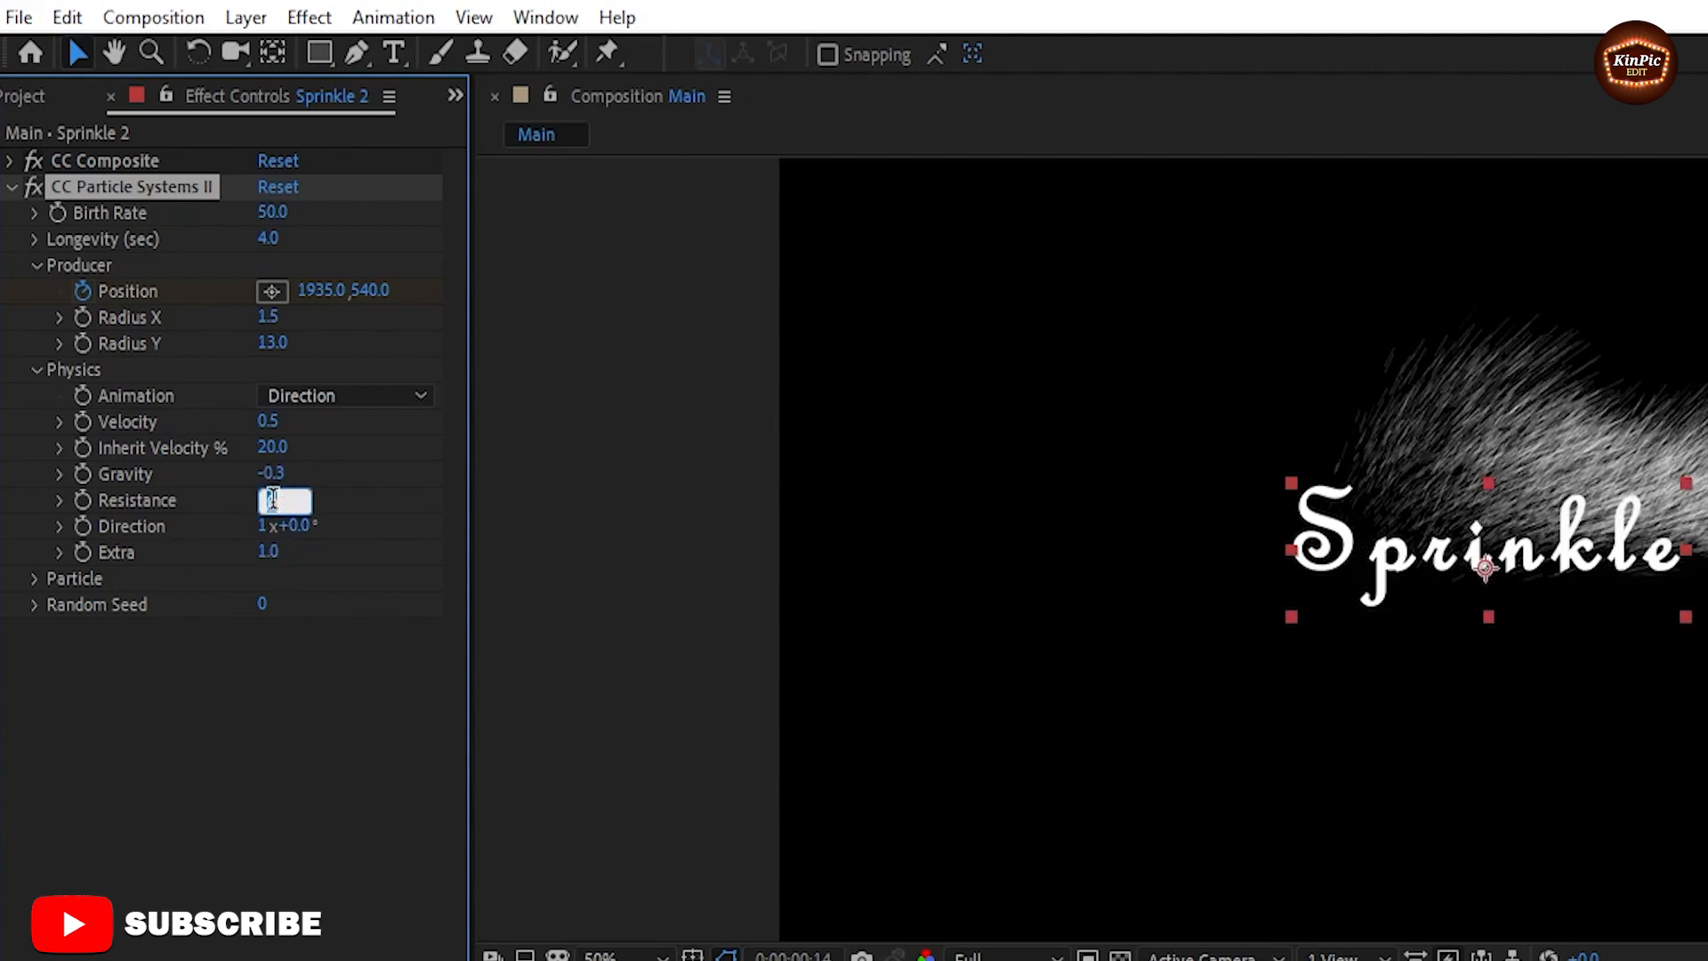
text(20)
click(333, 685)
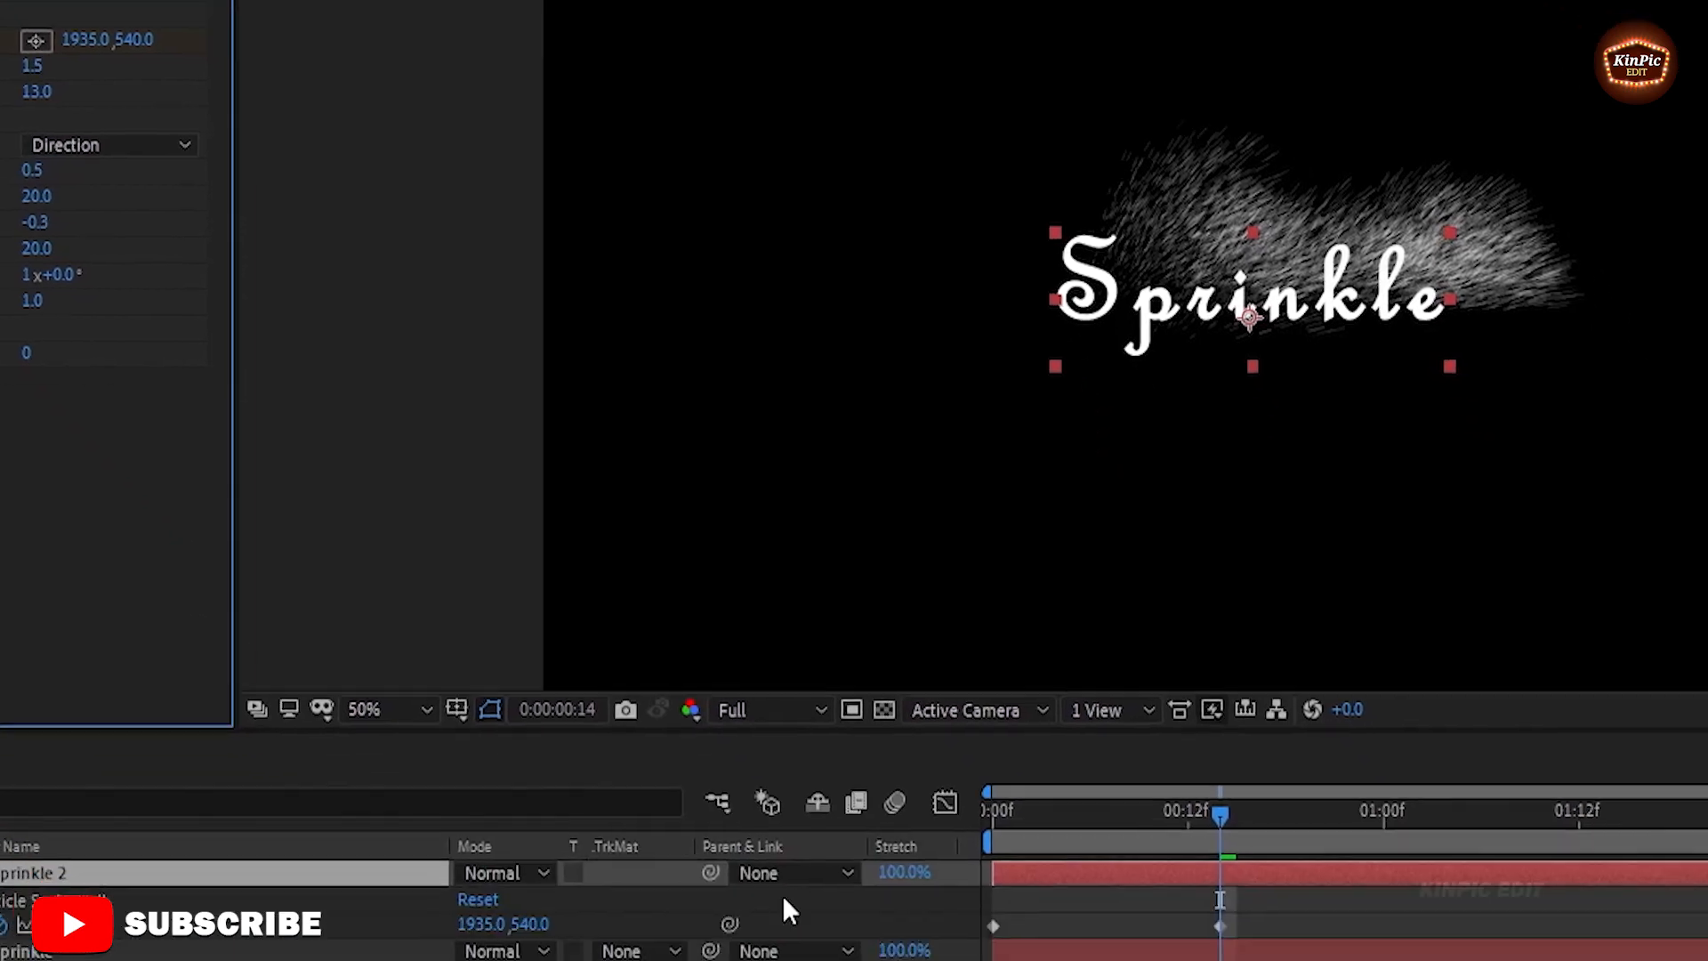
Step: Scrub back to 0:00:00:03 to preview the particle motion and collapse the Sprinkle 2 layer's properties
mouse_move(1057, 831)
mouse_down()
mouse_move(977, 835)
mouse_move(1042, 840)
mouse_up()
drag(993, 789, 1003, 857)
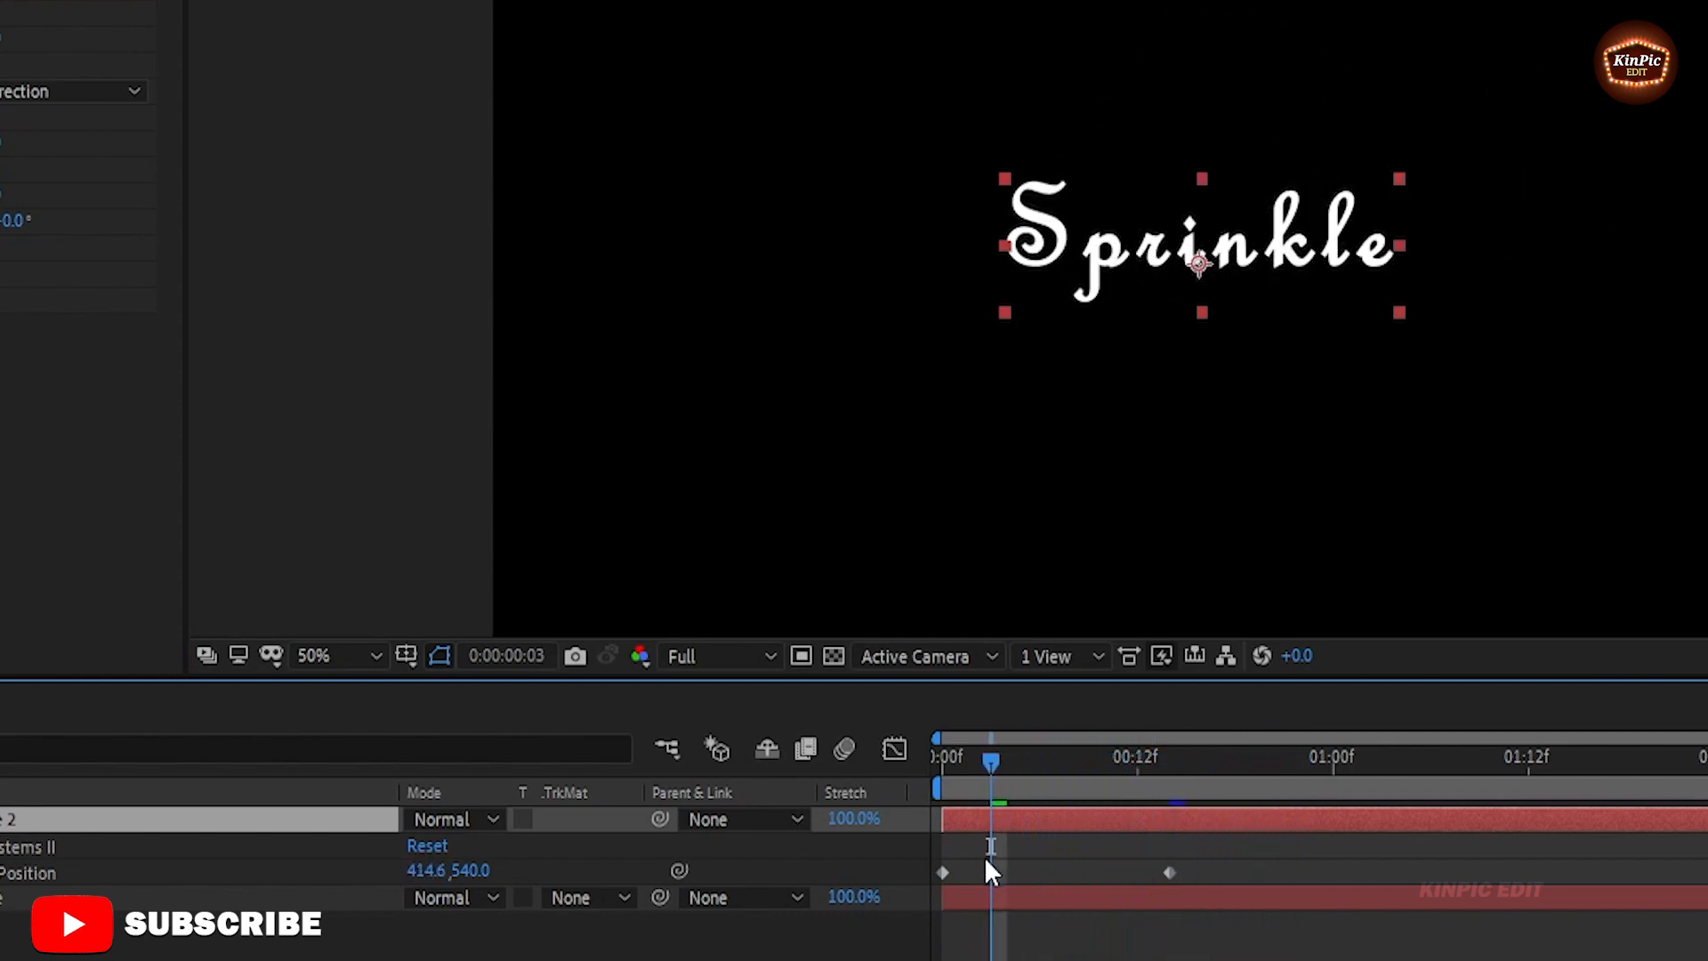
click(116, 817)
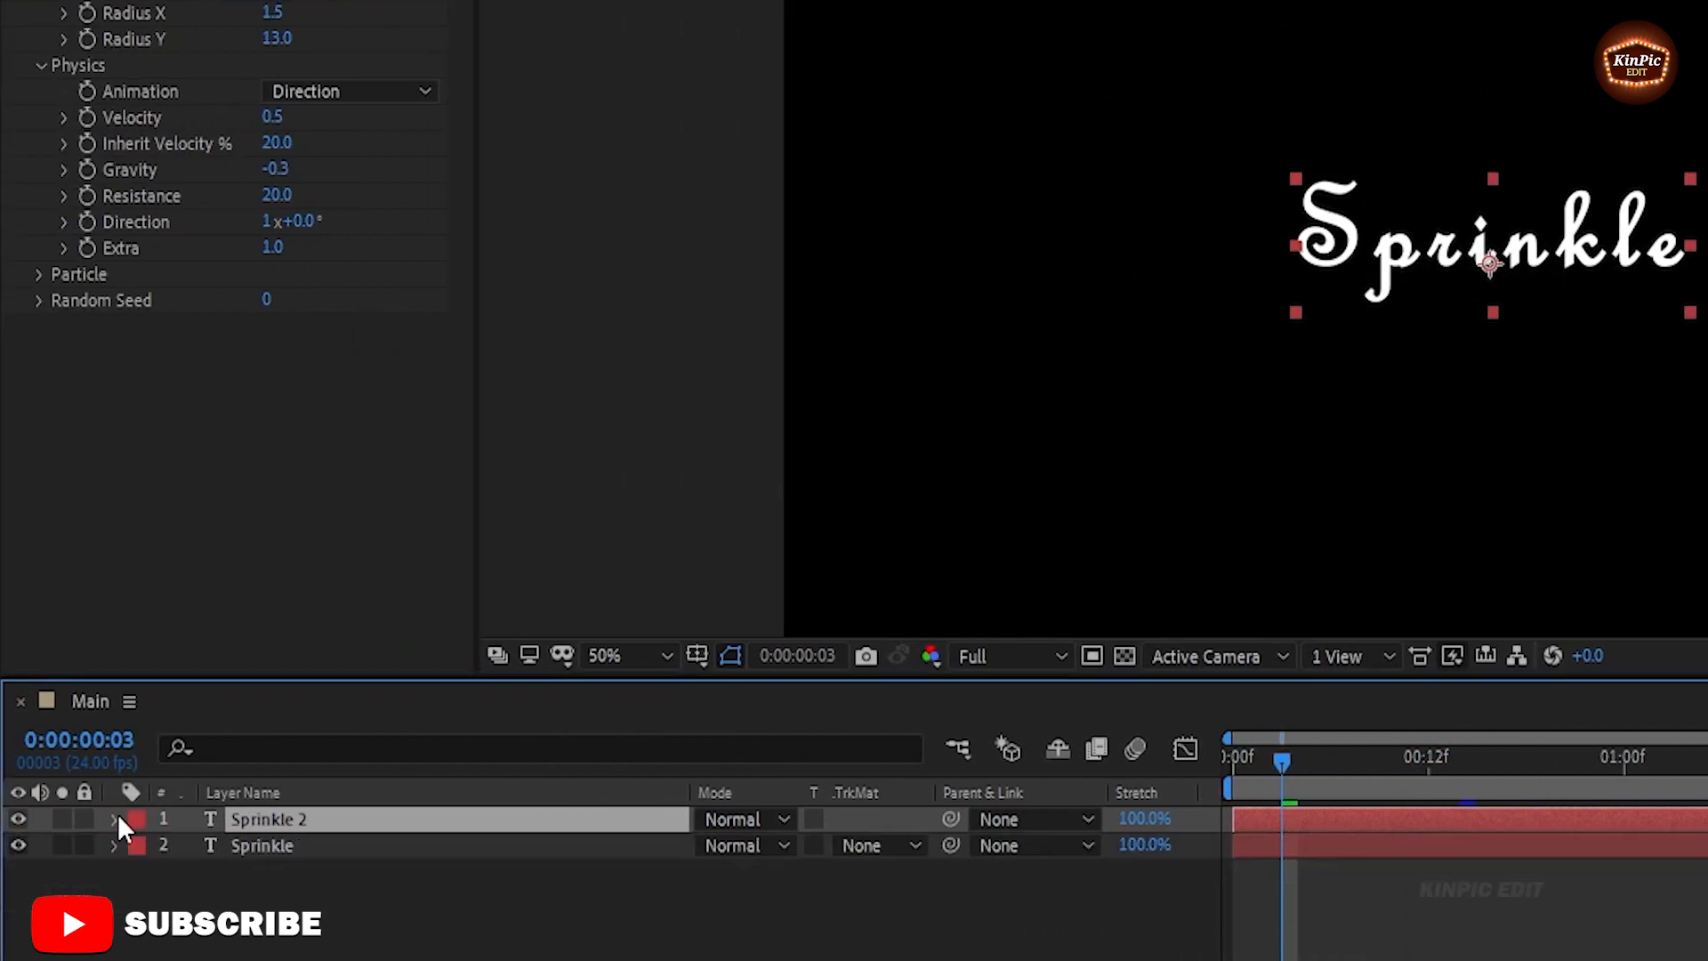
Step: Find the Linear Wipe transition effect and apply it to the original Sprinkle text layer
click(345, 850)
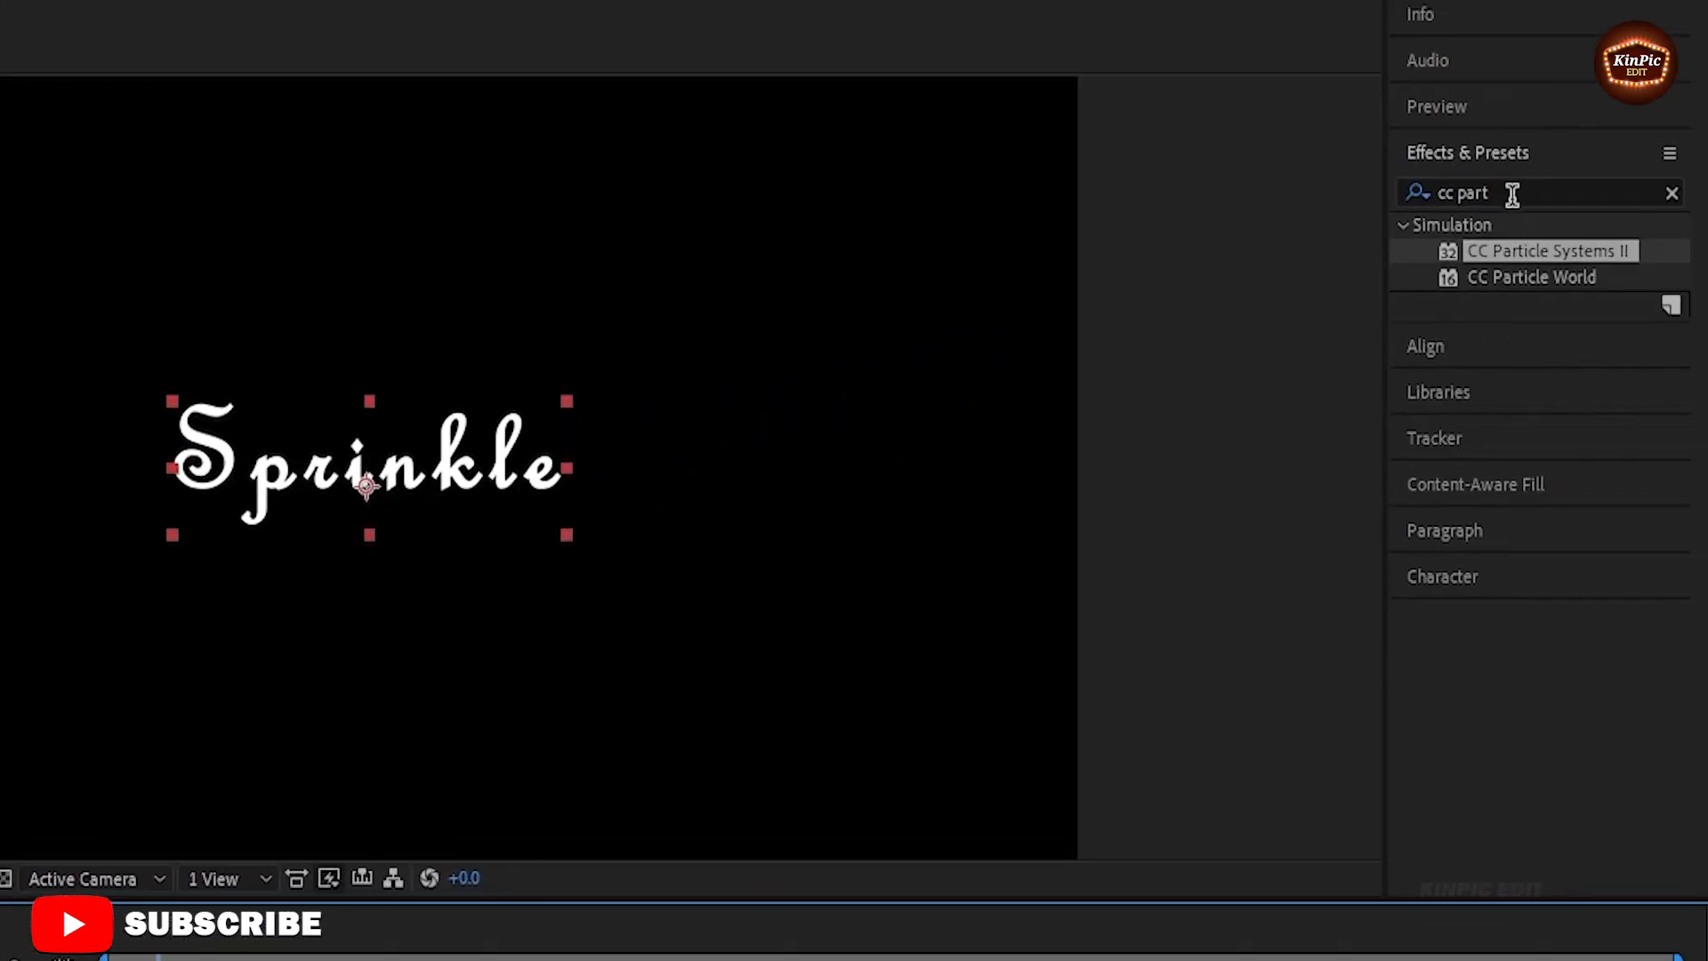
drag(1513, 196, 1416, 192)
text(linear)
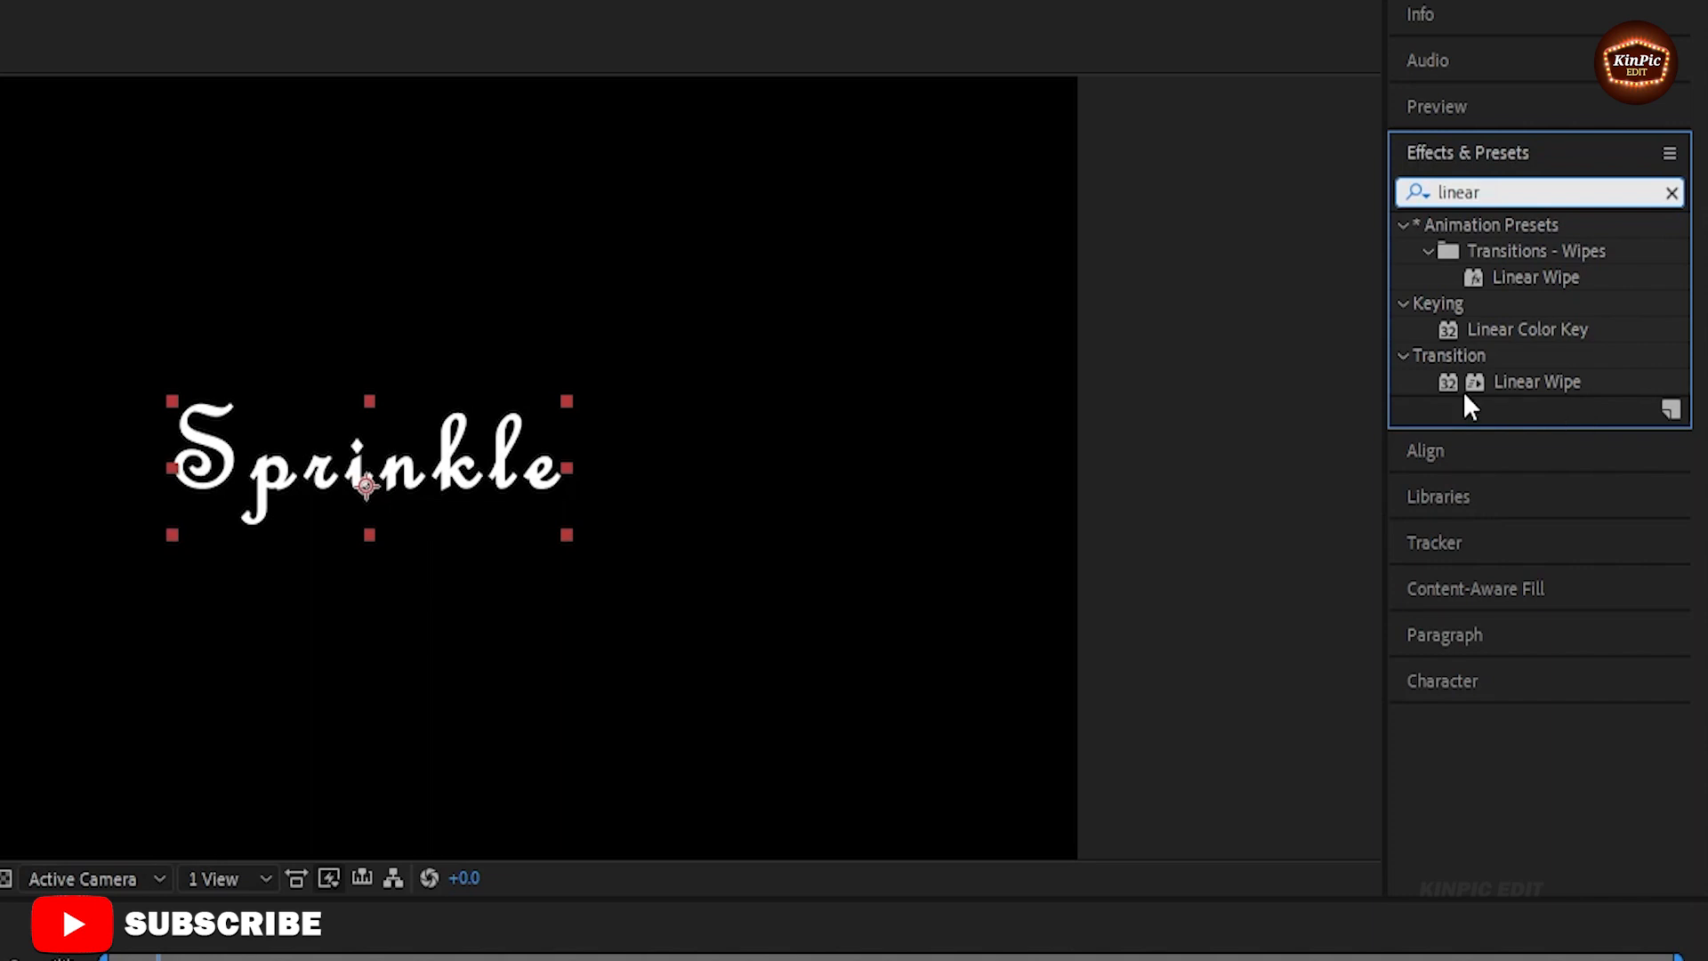
drag(1451, 385, 152, 755)
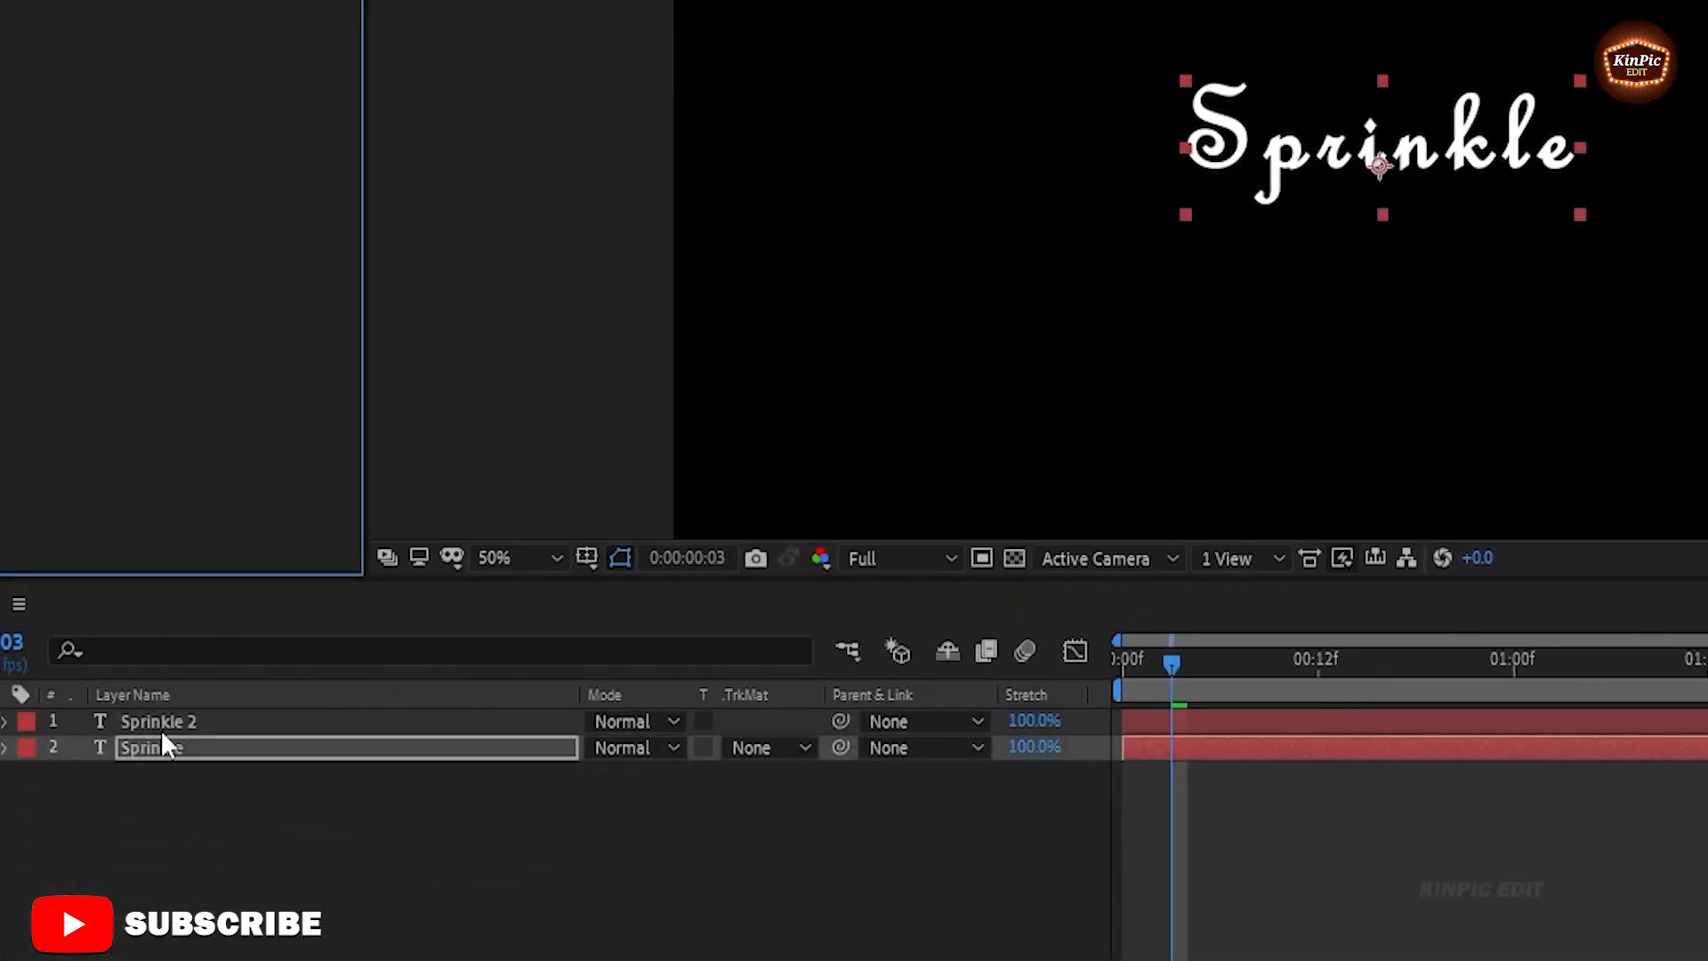
Step: Reveal the Sprinkle 2 keyframes and, at 0:00:00:00, keyframe the original Sprinkle layer's Linear Wipe Transition Completion at 0%
click(171, 724)
key(u)
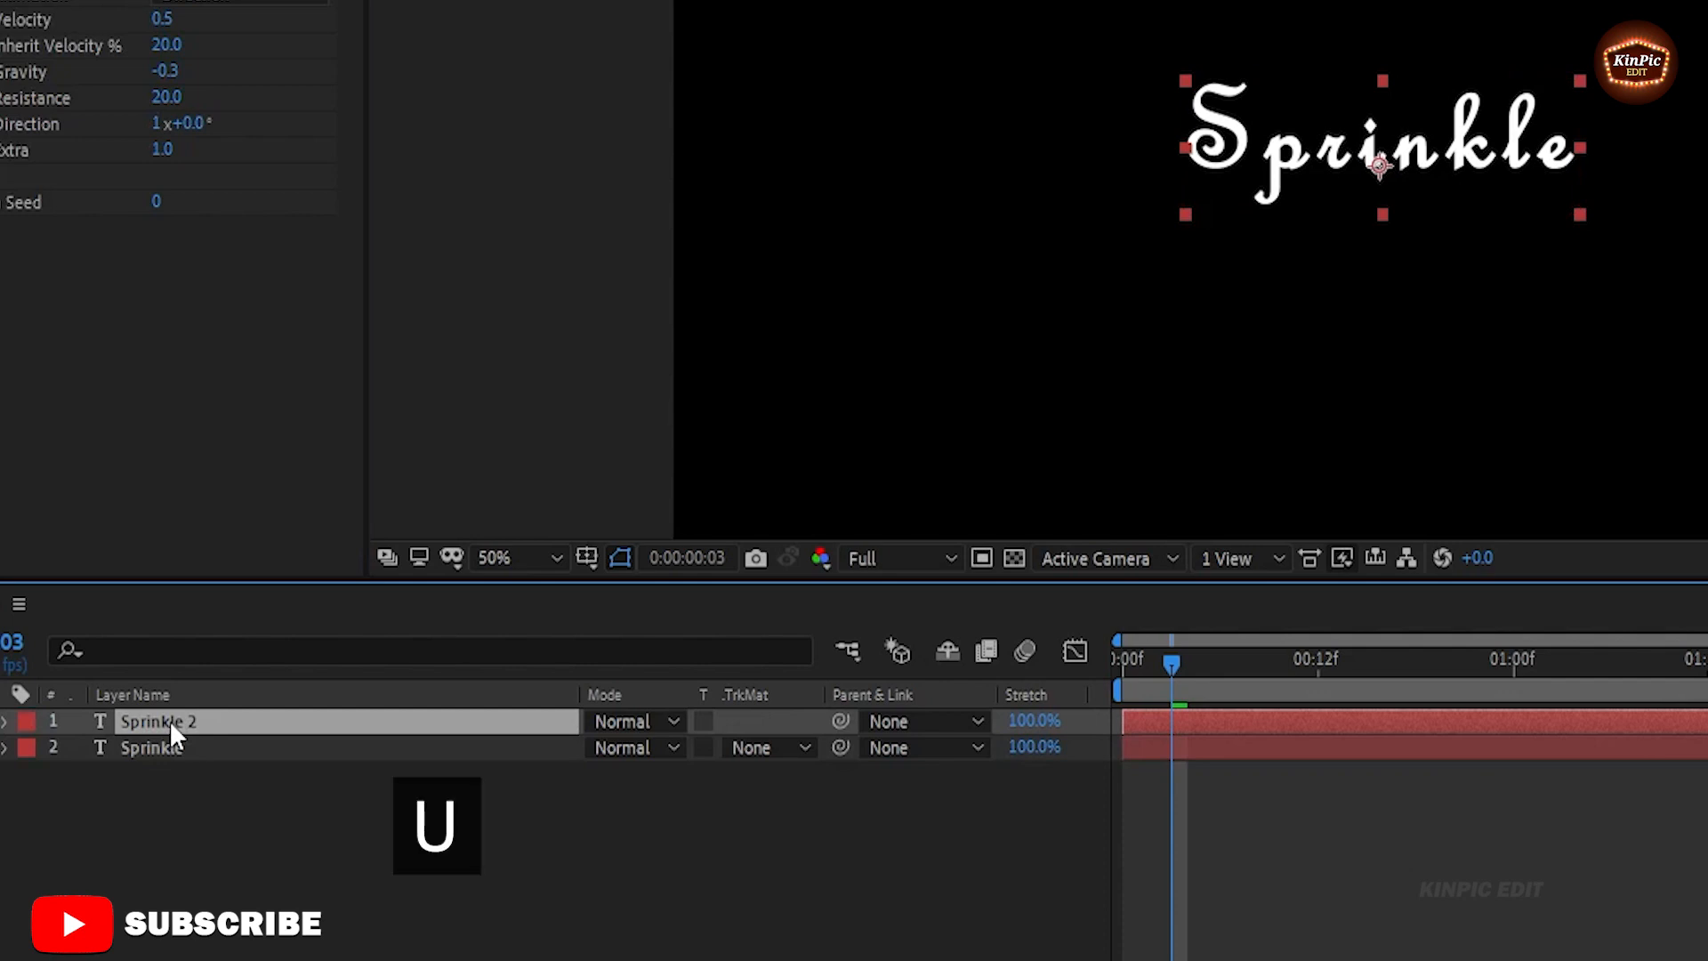
drag(1169, 671, 1125, 691)
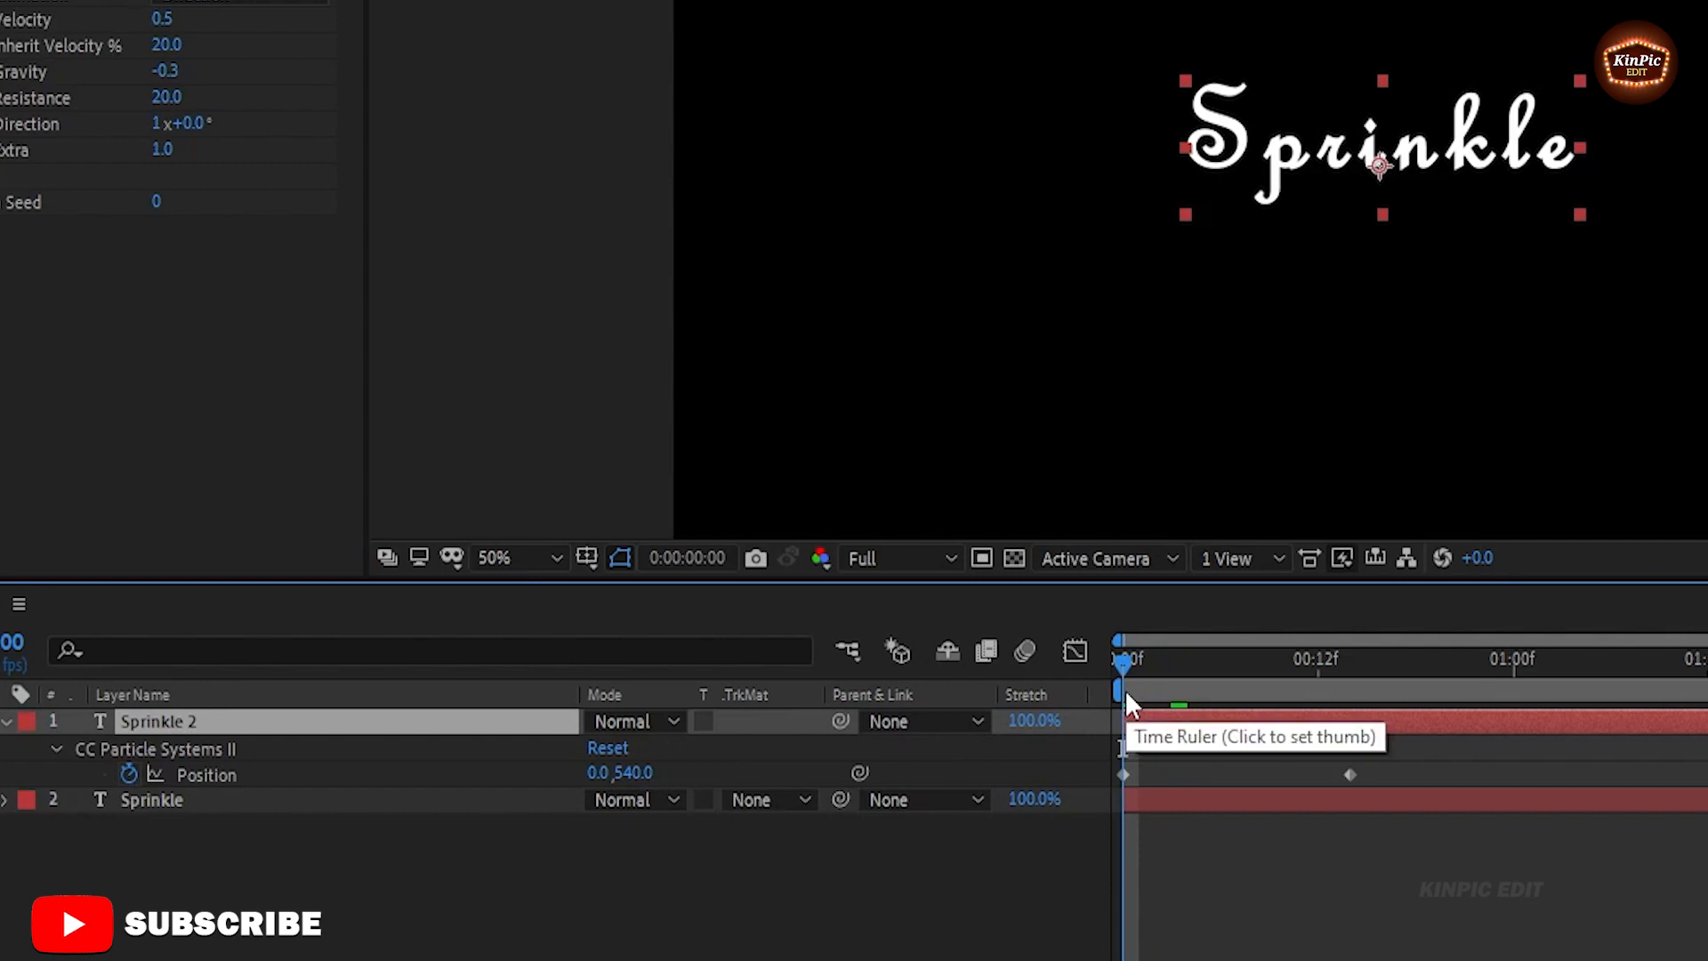
click(221, 799)
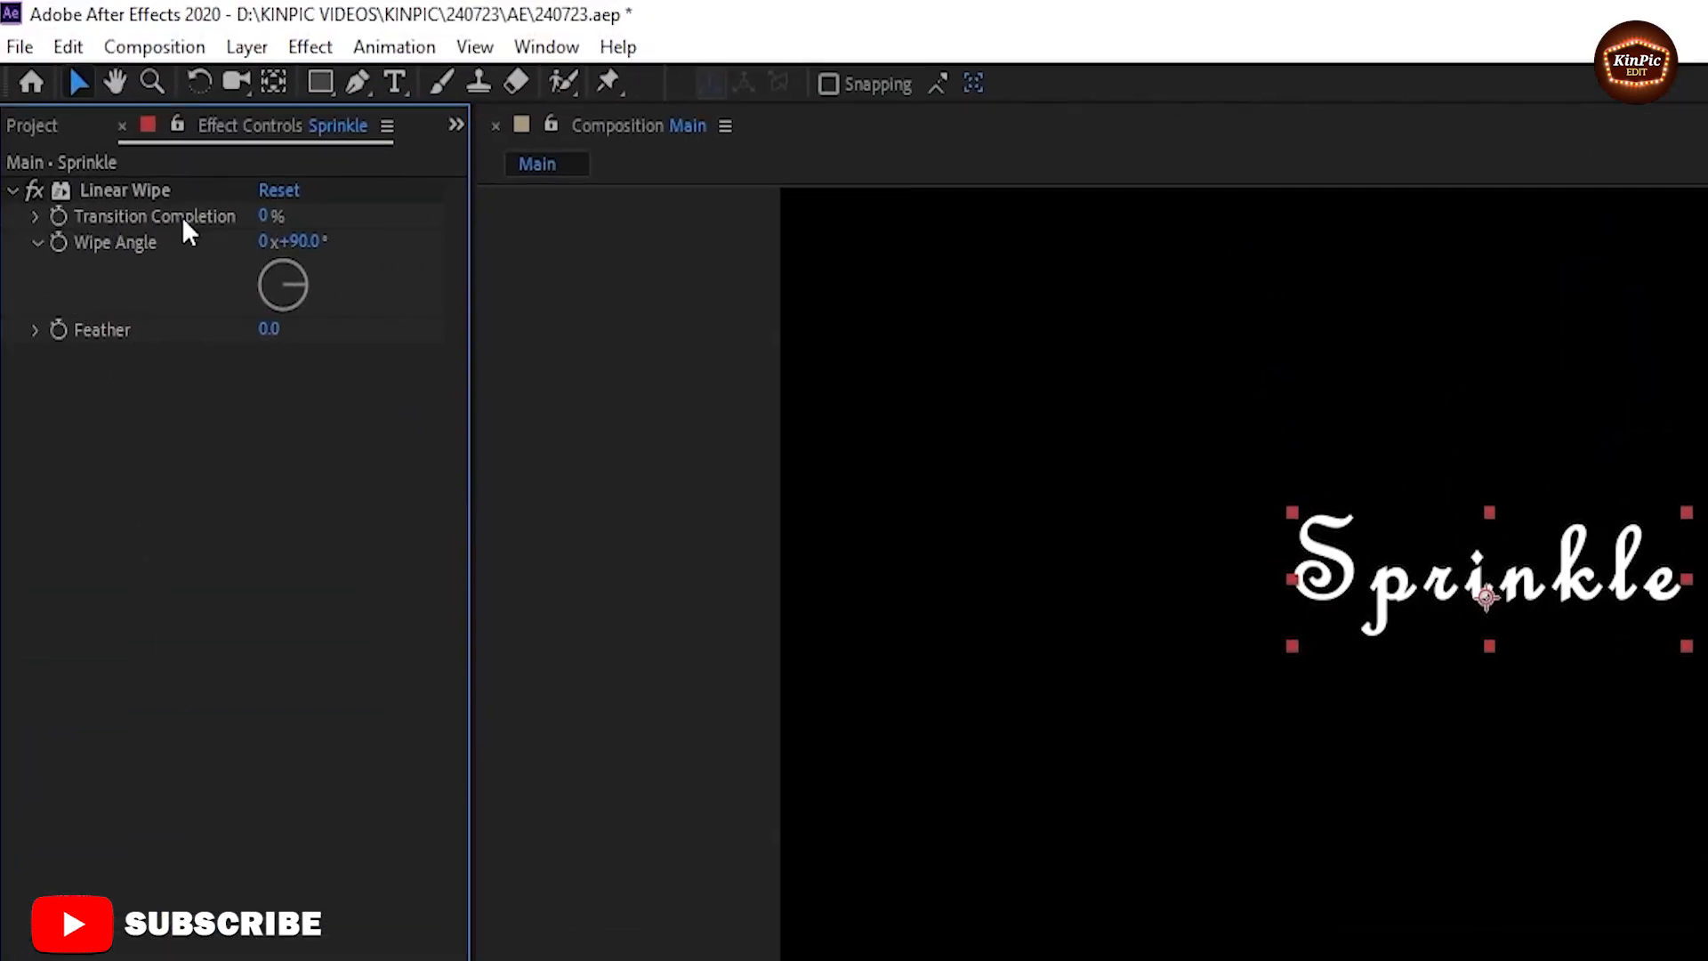
click(61, 217)
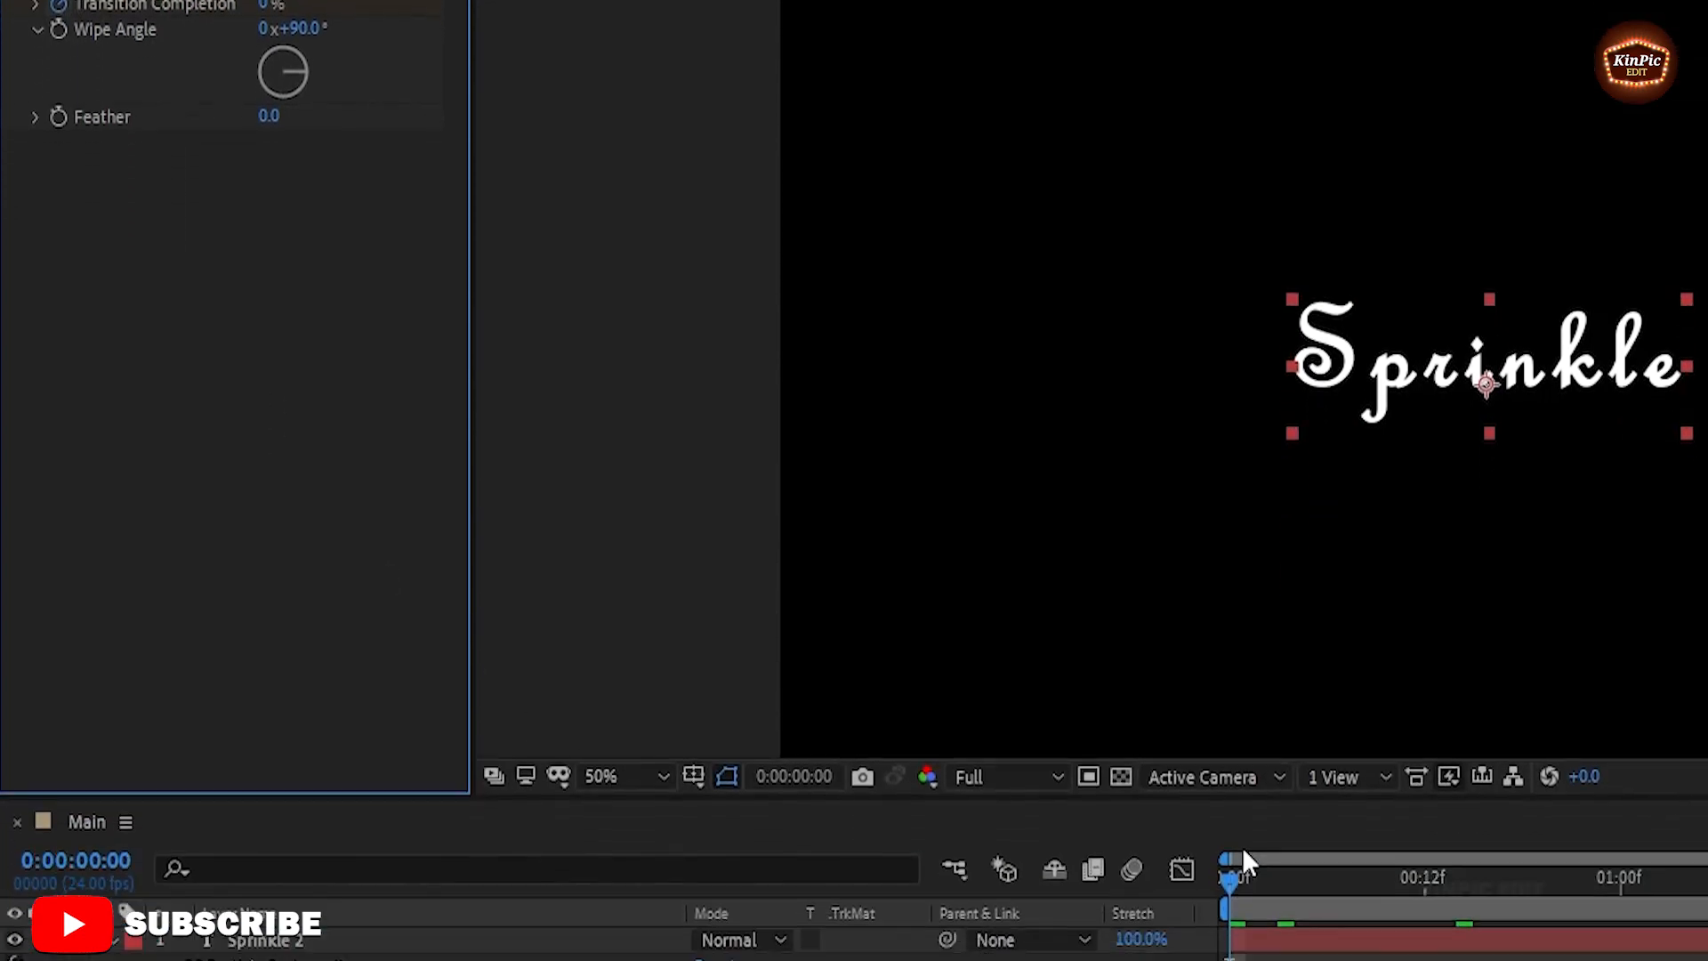
Step: Set the Linear Wipe Transition Completion to 100% at 0:00:00:14, in line with the second particle Position keyframe
drag(1230, 870, 1449, 883)
drag(1450, 752, 1455, 752)
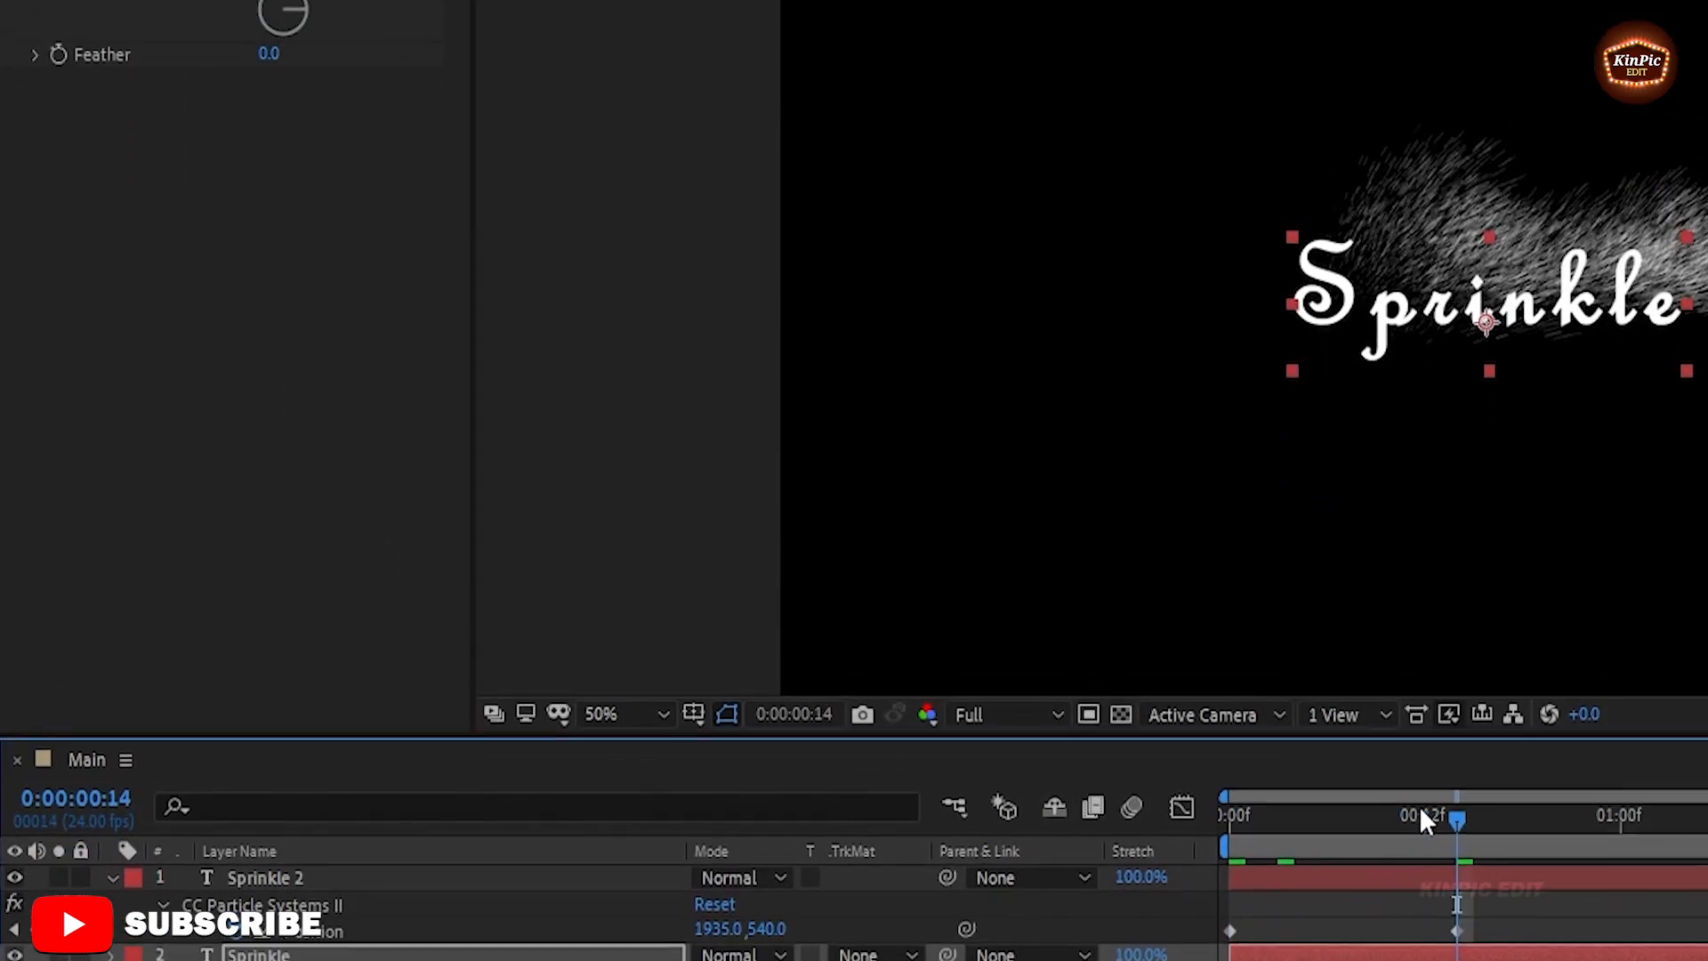
click(261, 100)
text(100)
key(Return)
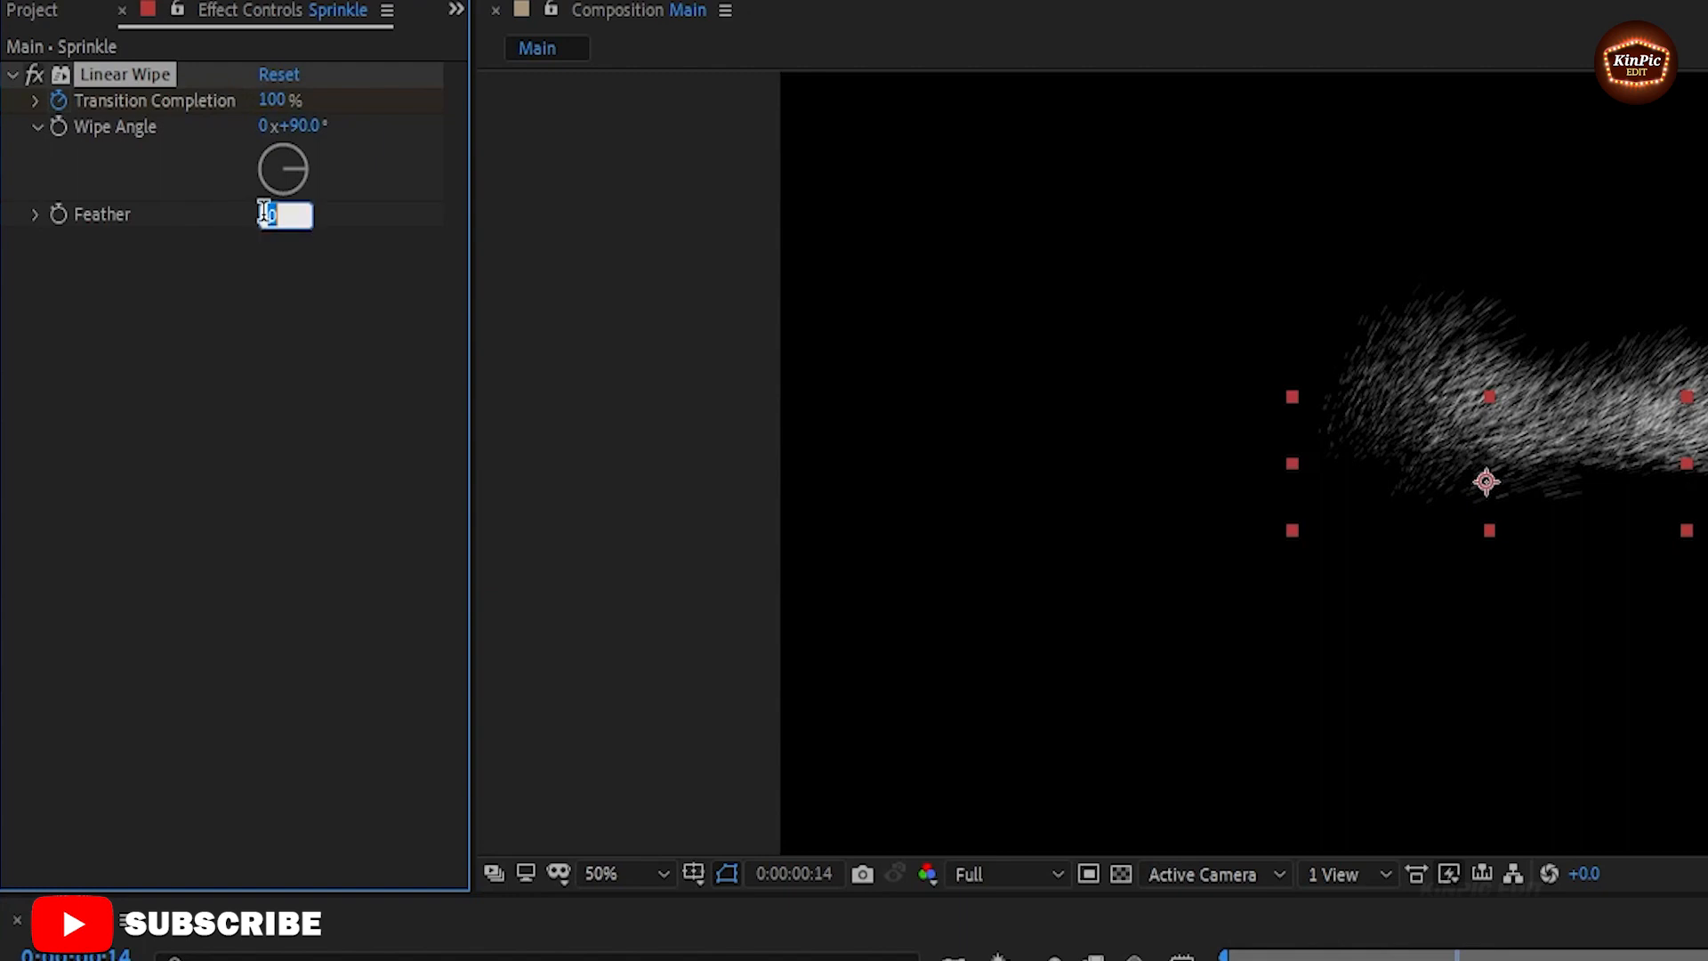
Step: Set the Linear Wipe Feather to 60 and collapse the Sprinkle 2 layer's properties
text(60)
key(Return)
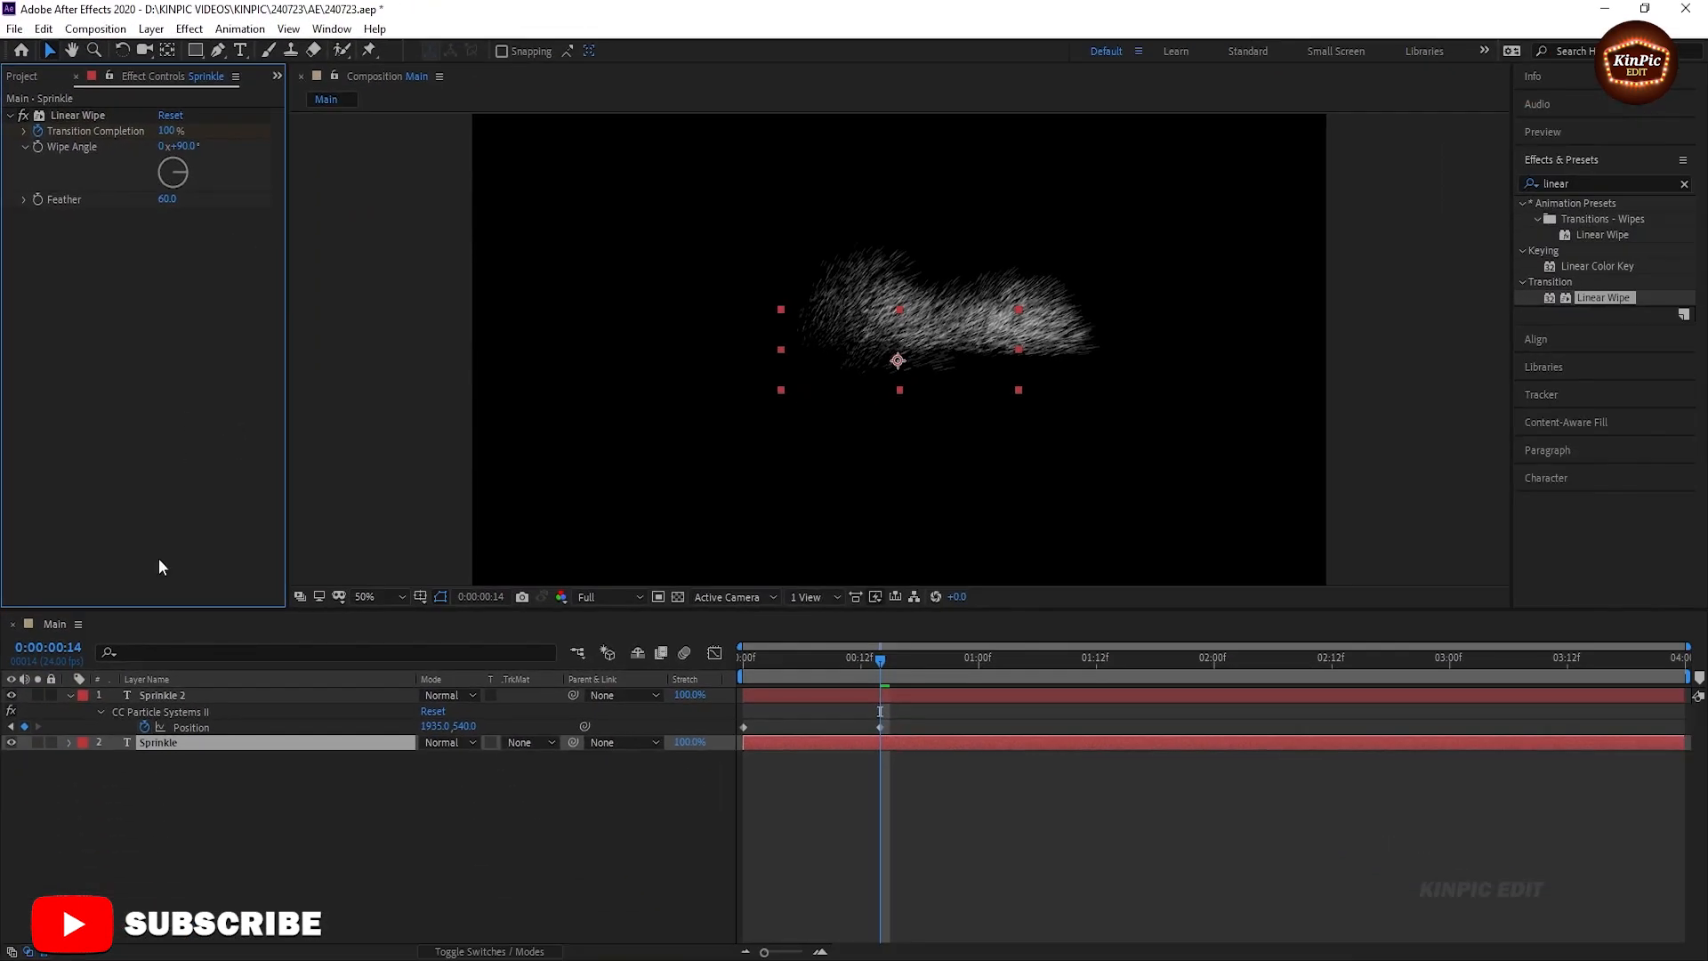
click(70, 697)
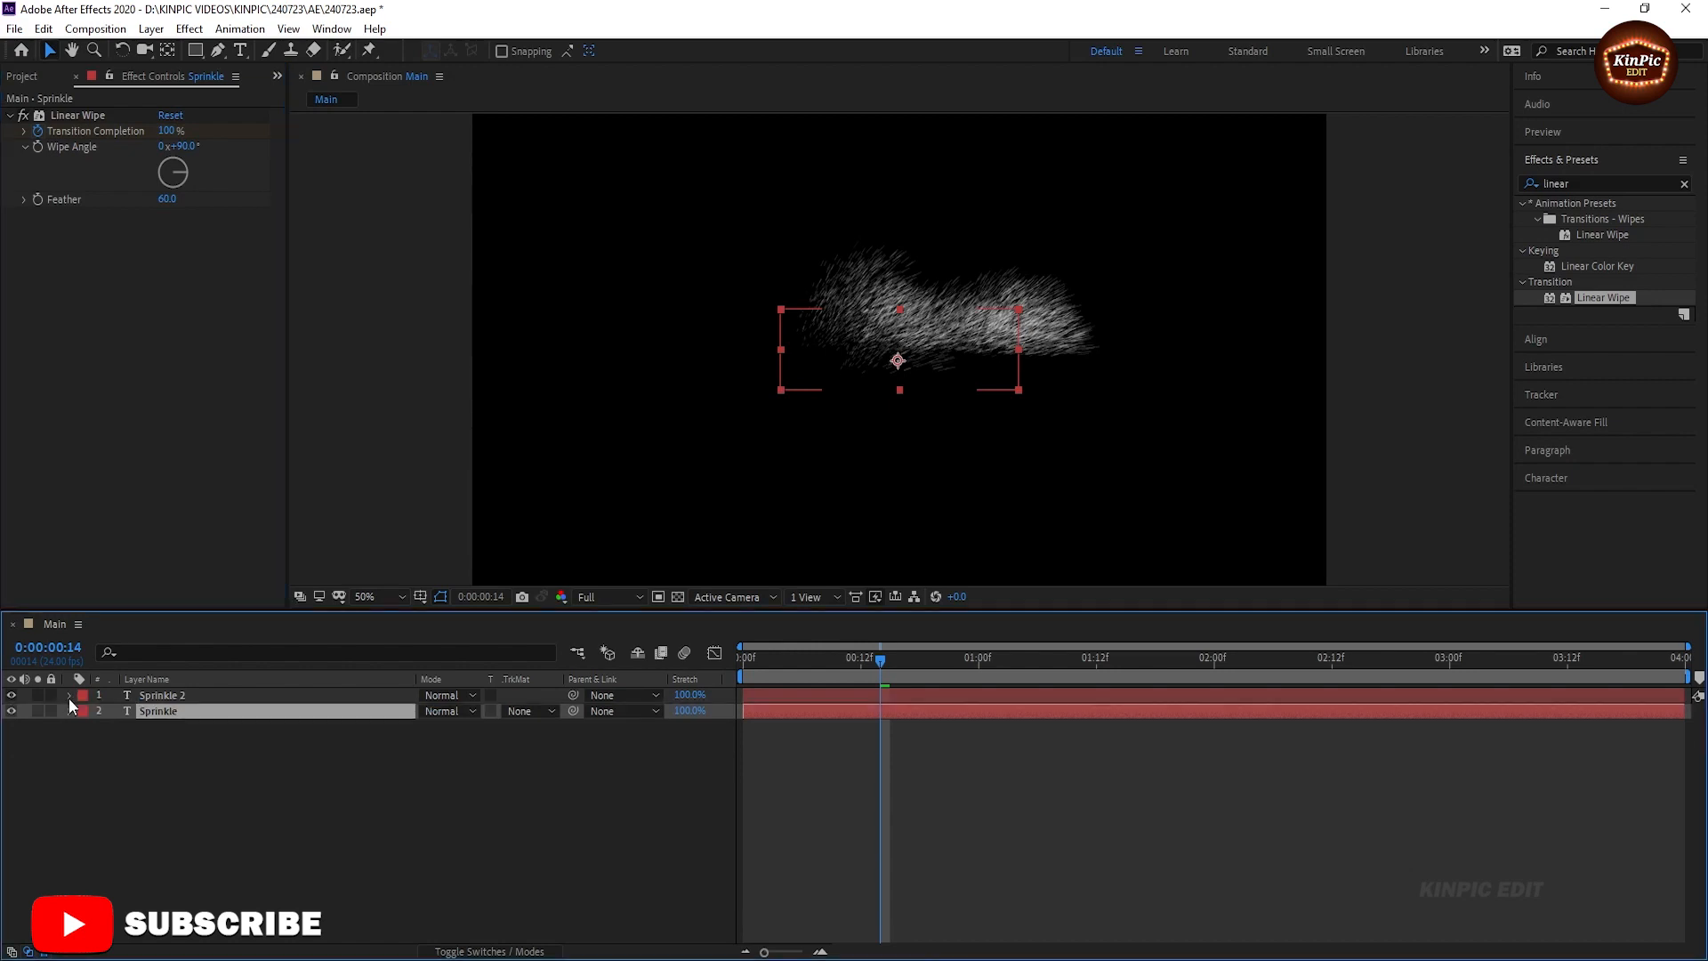
Step: Play the animation from the first frame to check the speed of the wipe and particles
drag(804, 662, 671, 672)
key(space)
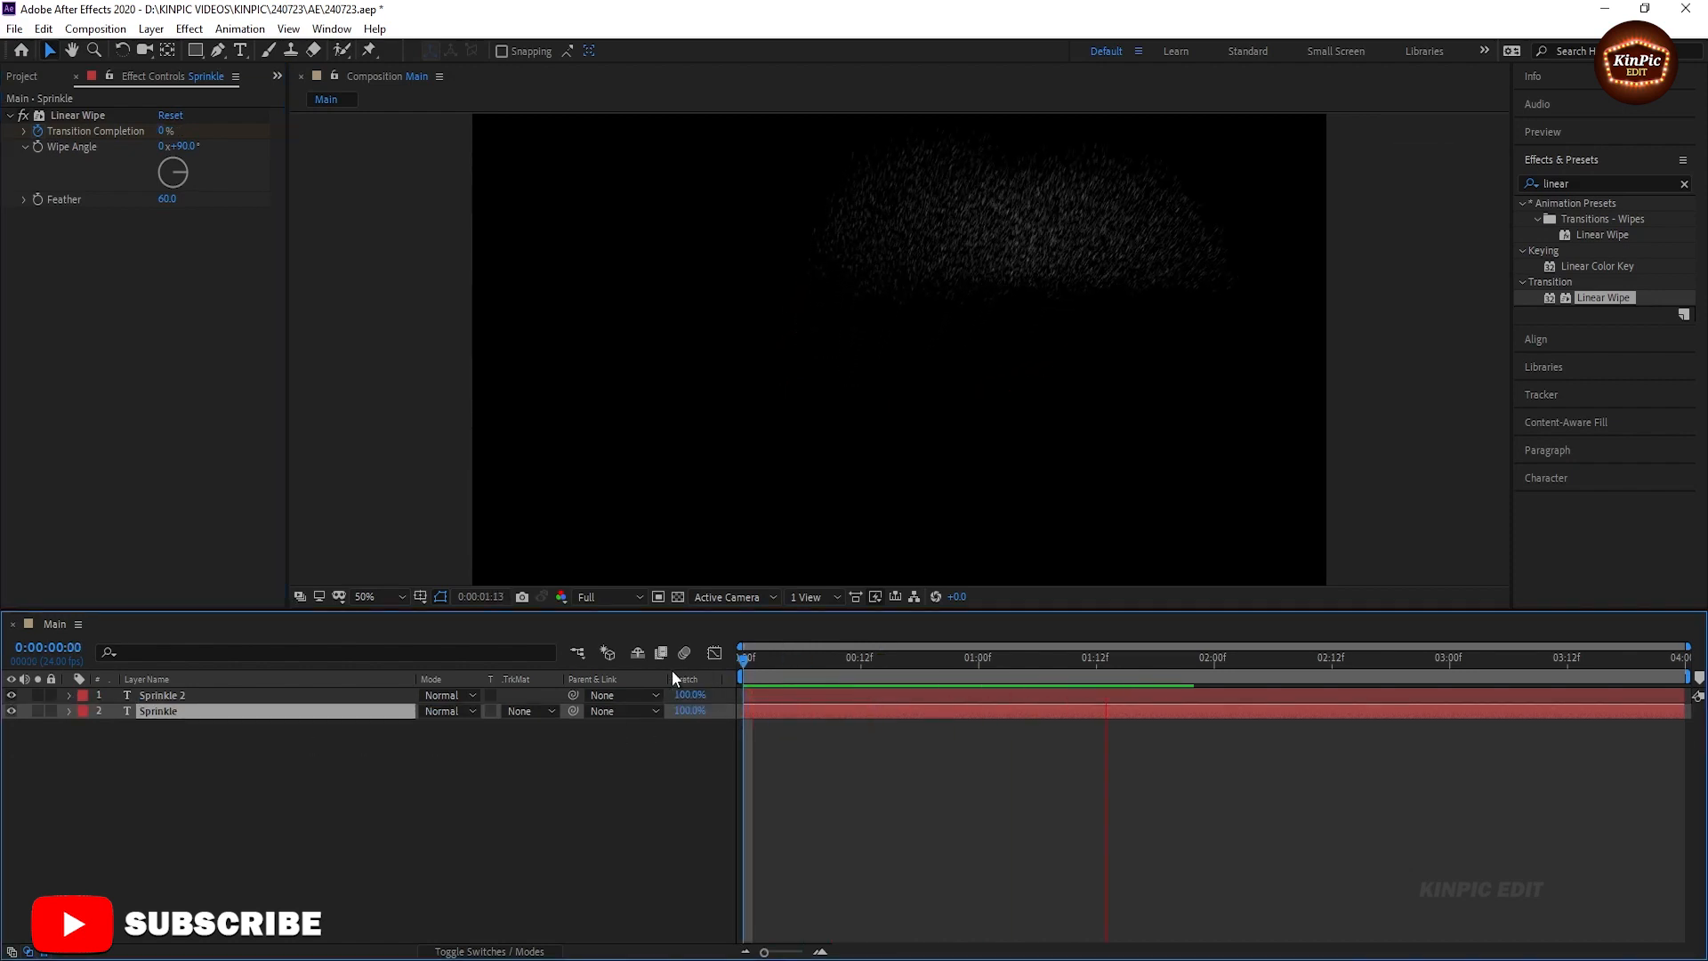
key(space)
key(Home)
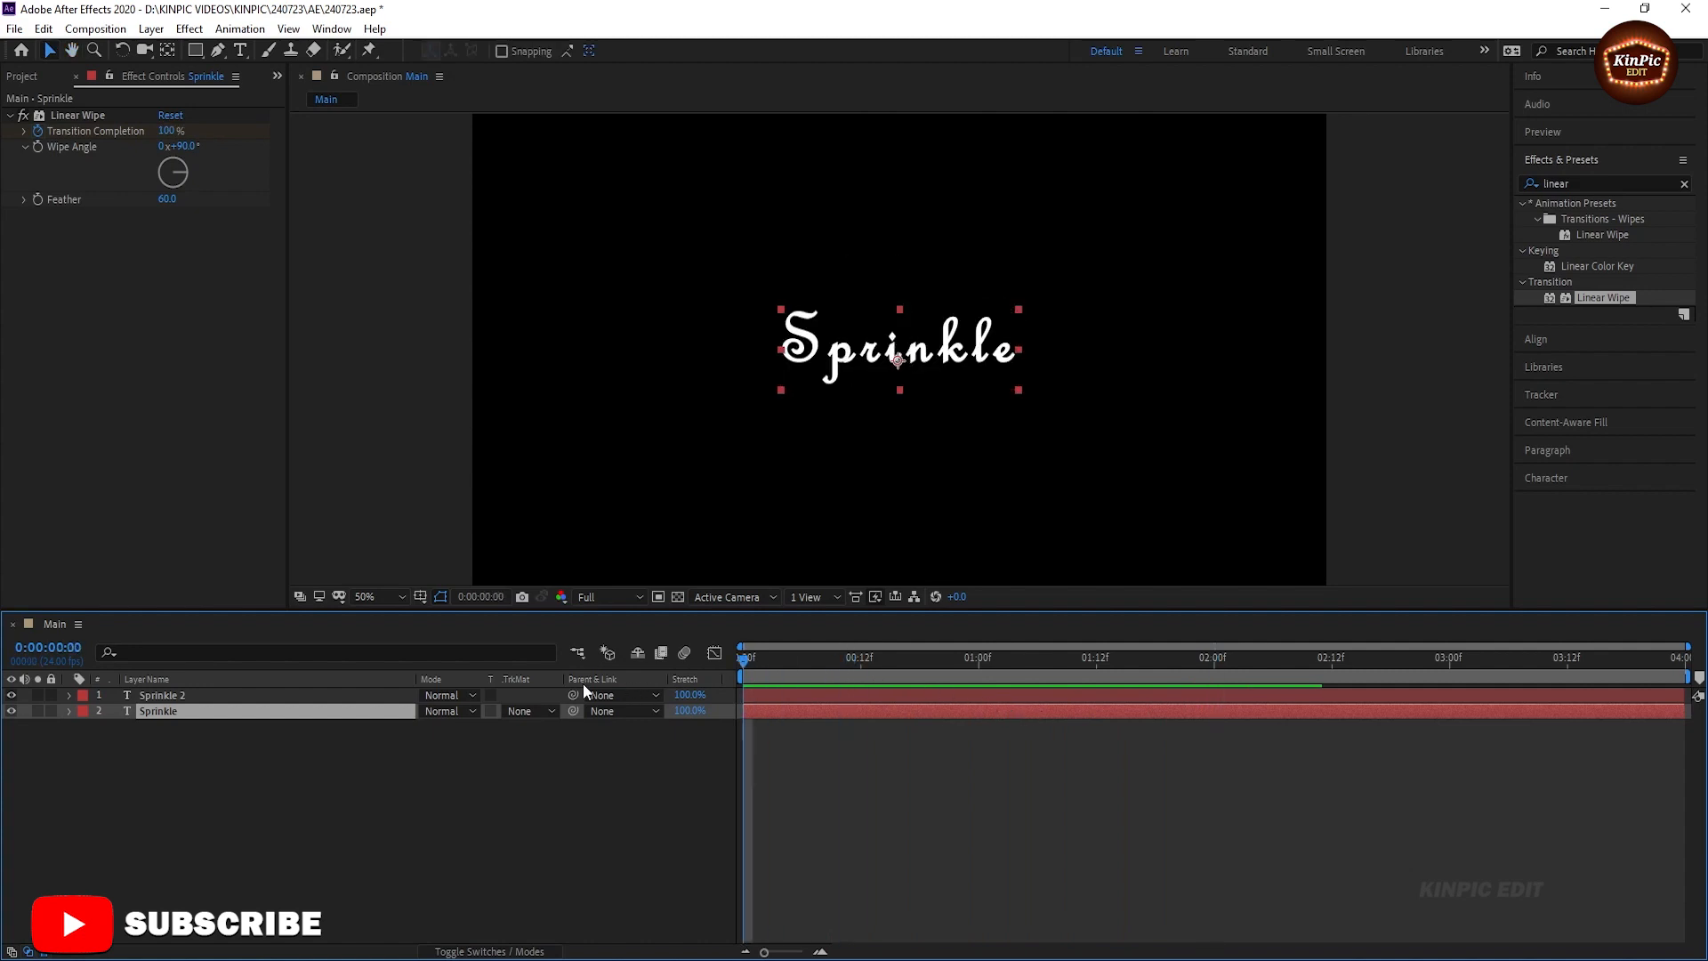
key(space)
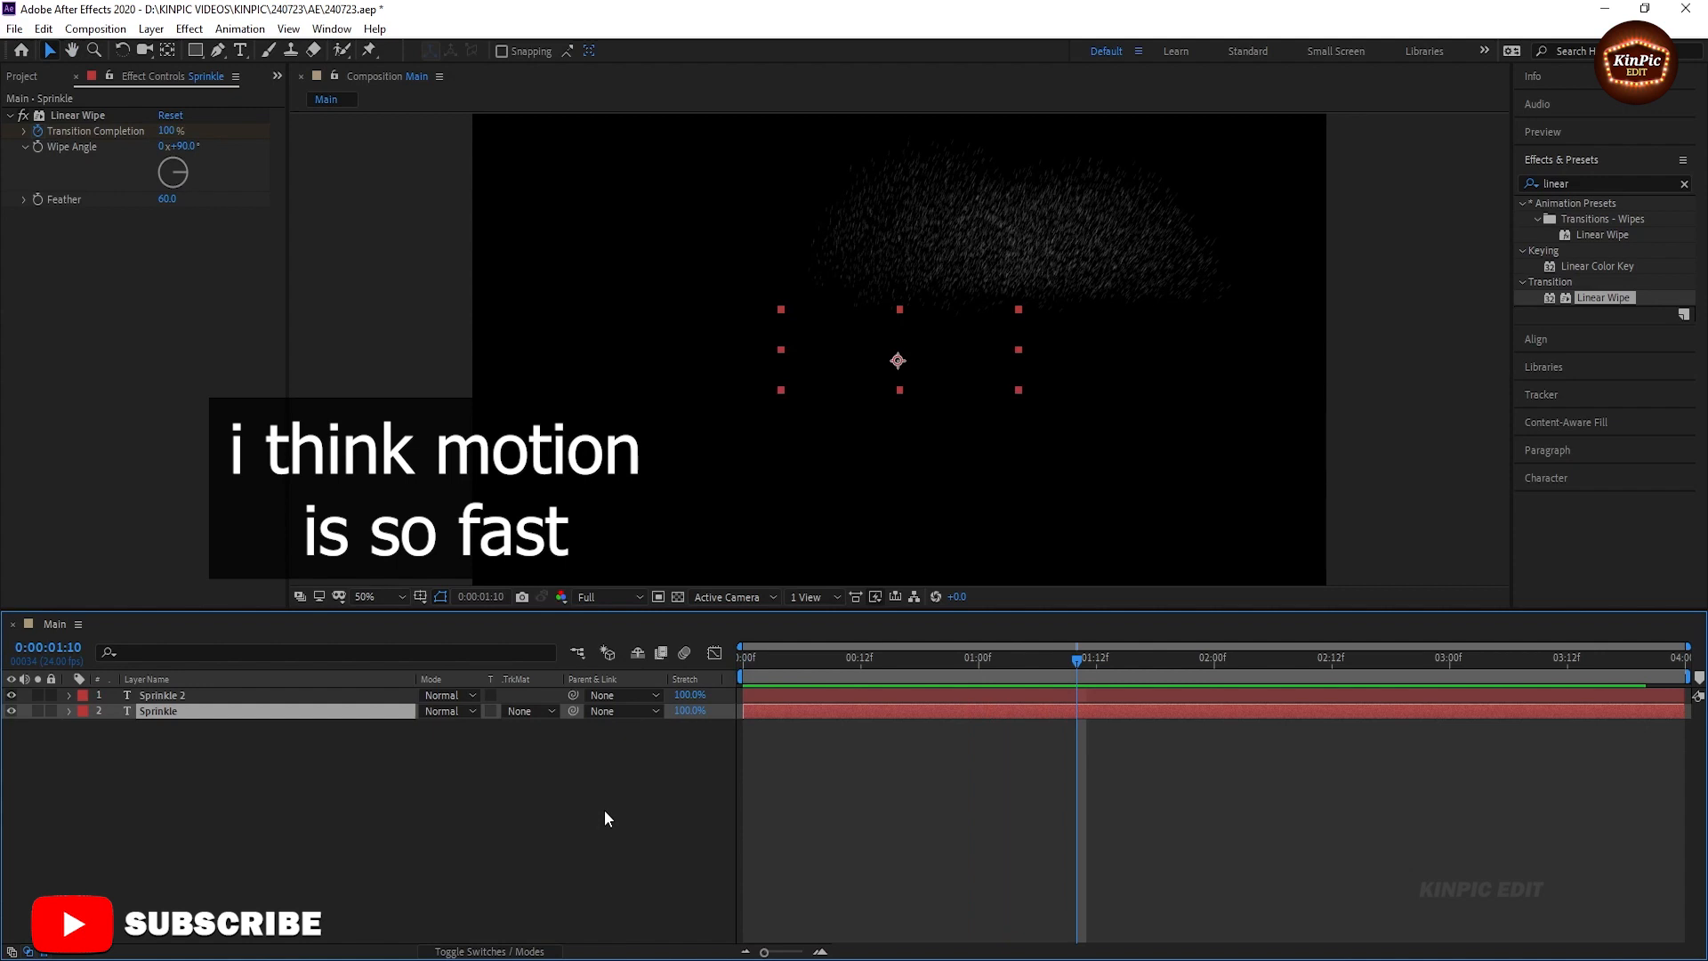
Step: Show the keyframes of both text layers and move the ending Position and Transition Completion keyframes together to 0:00:02:00
drag(253, 723, 260, 696)
key(u)
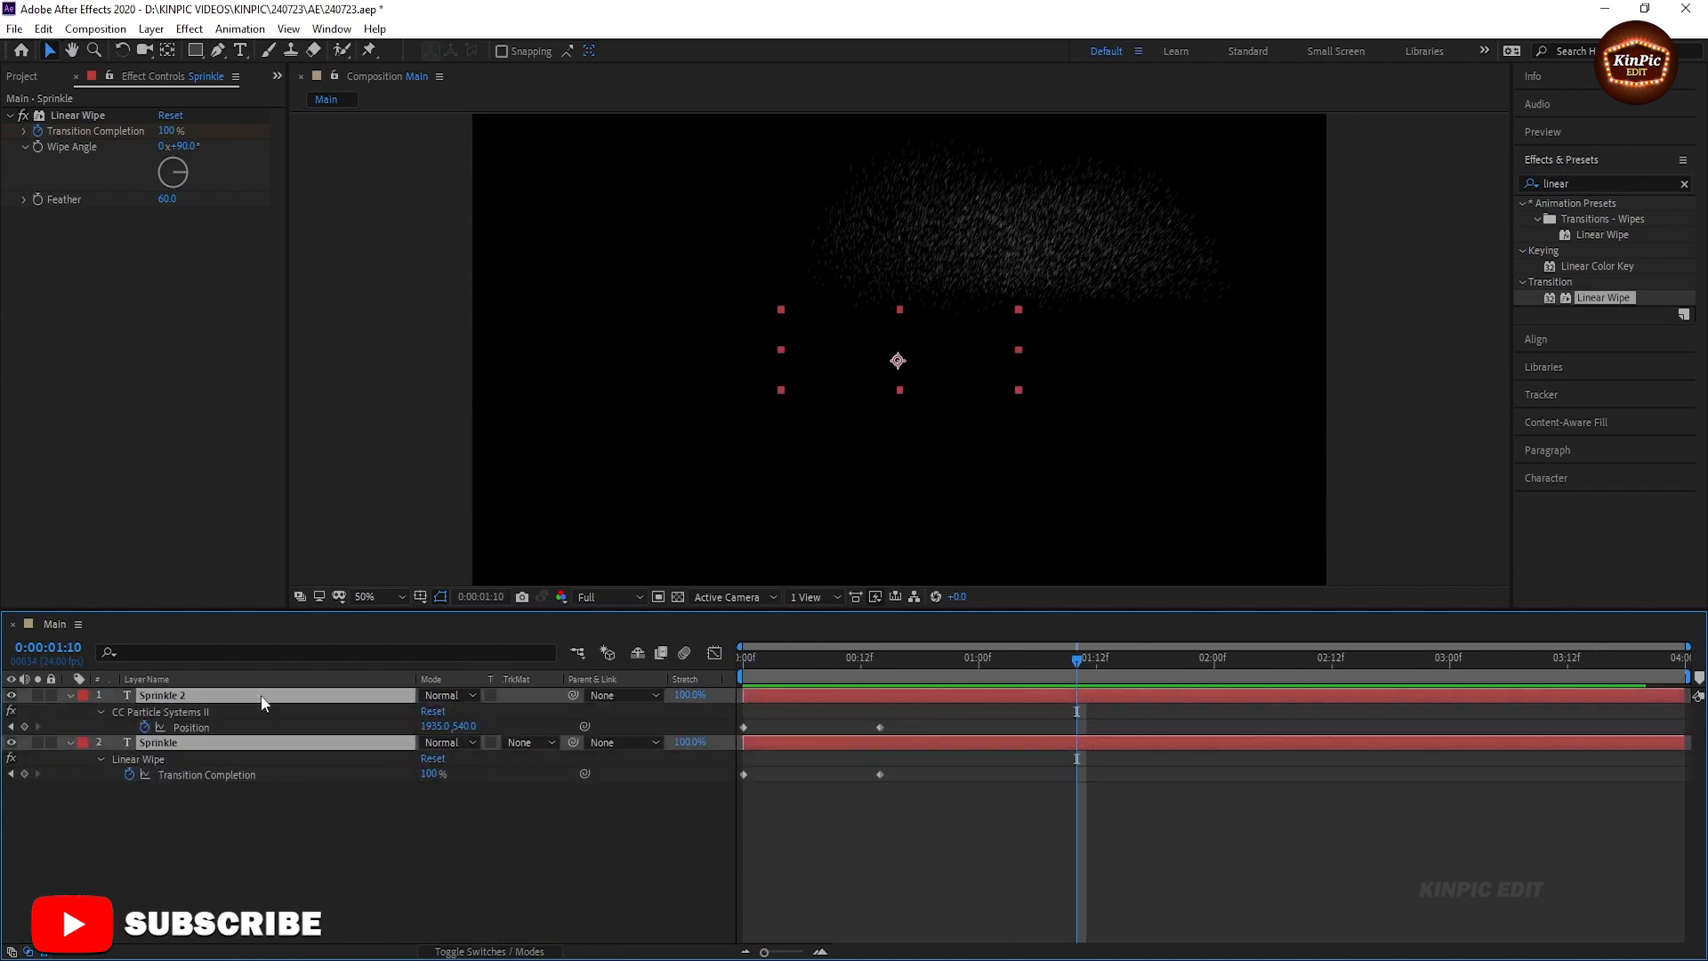
drag(859, 806, 911, 719)
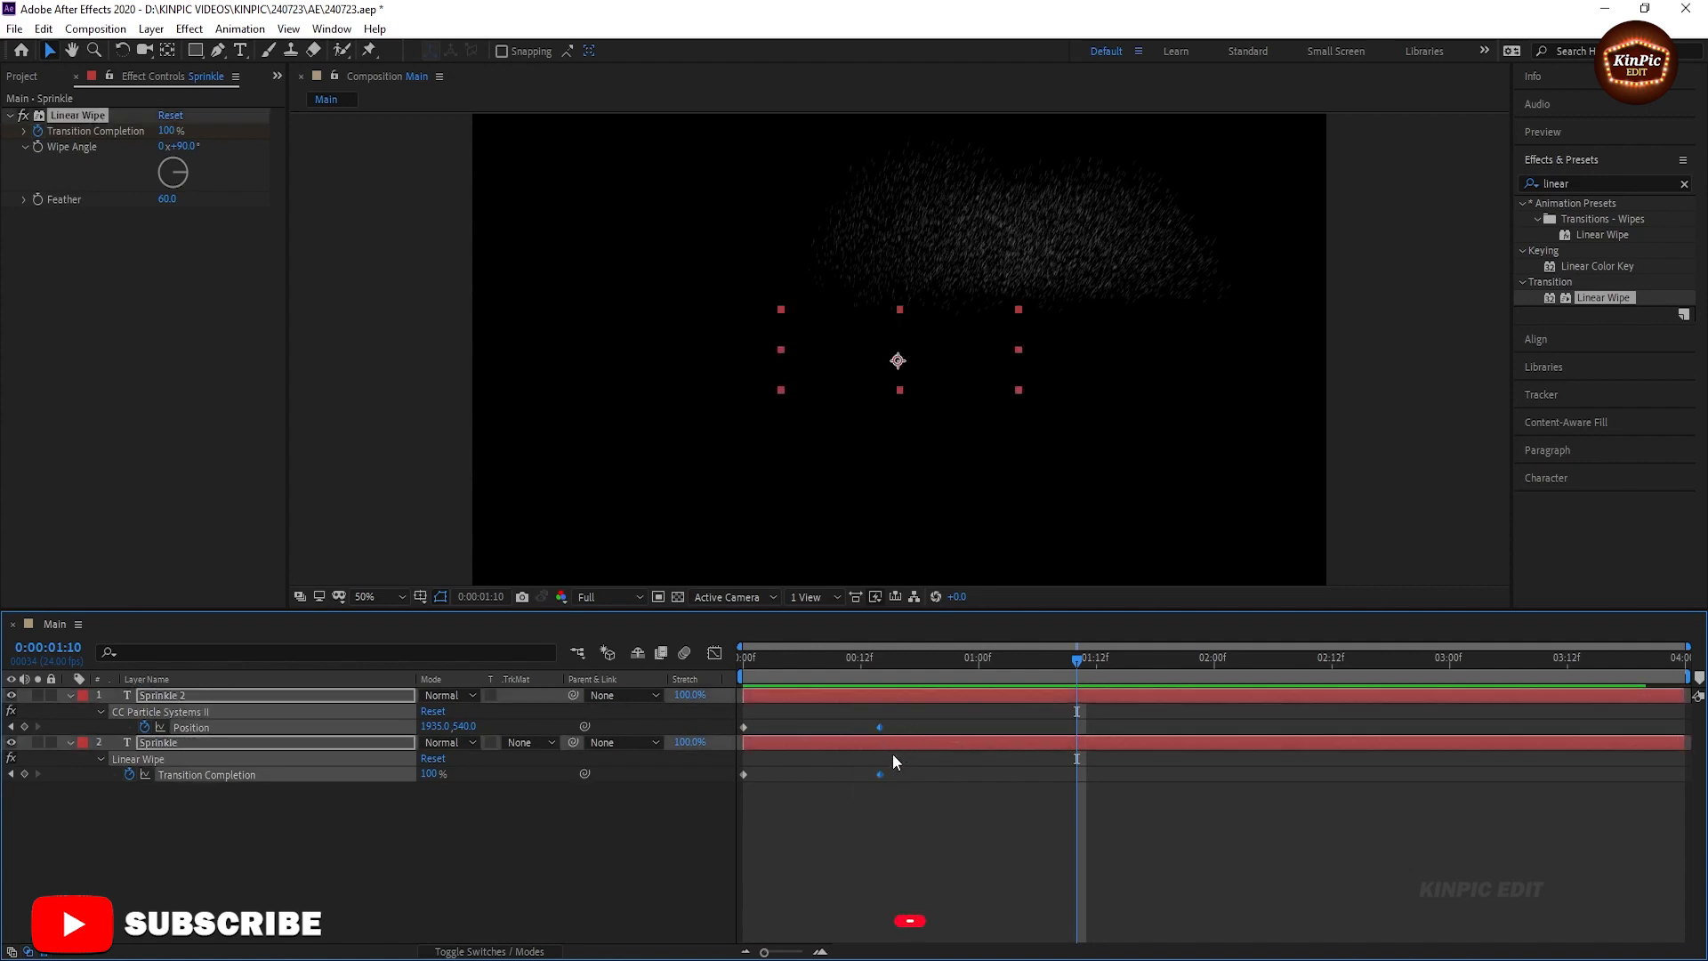
drag(880, 774, 1219, 750)
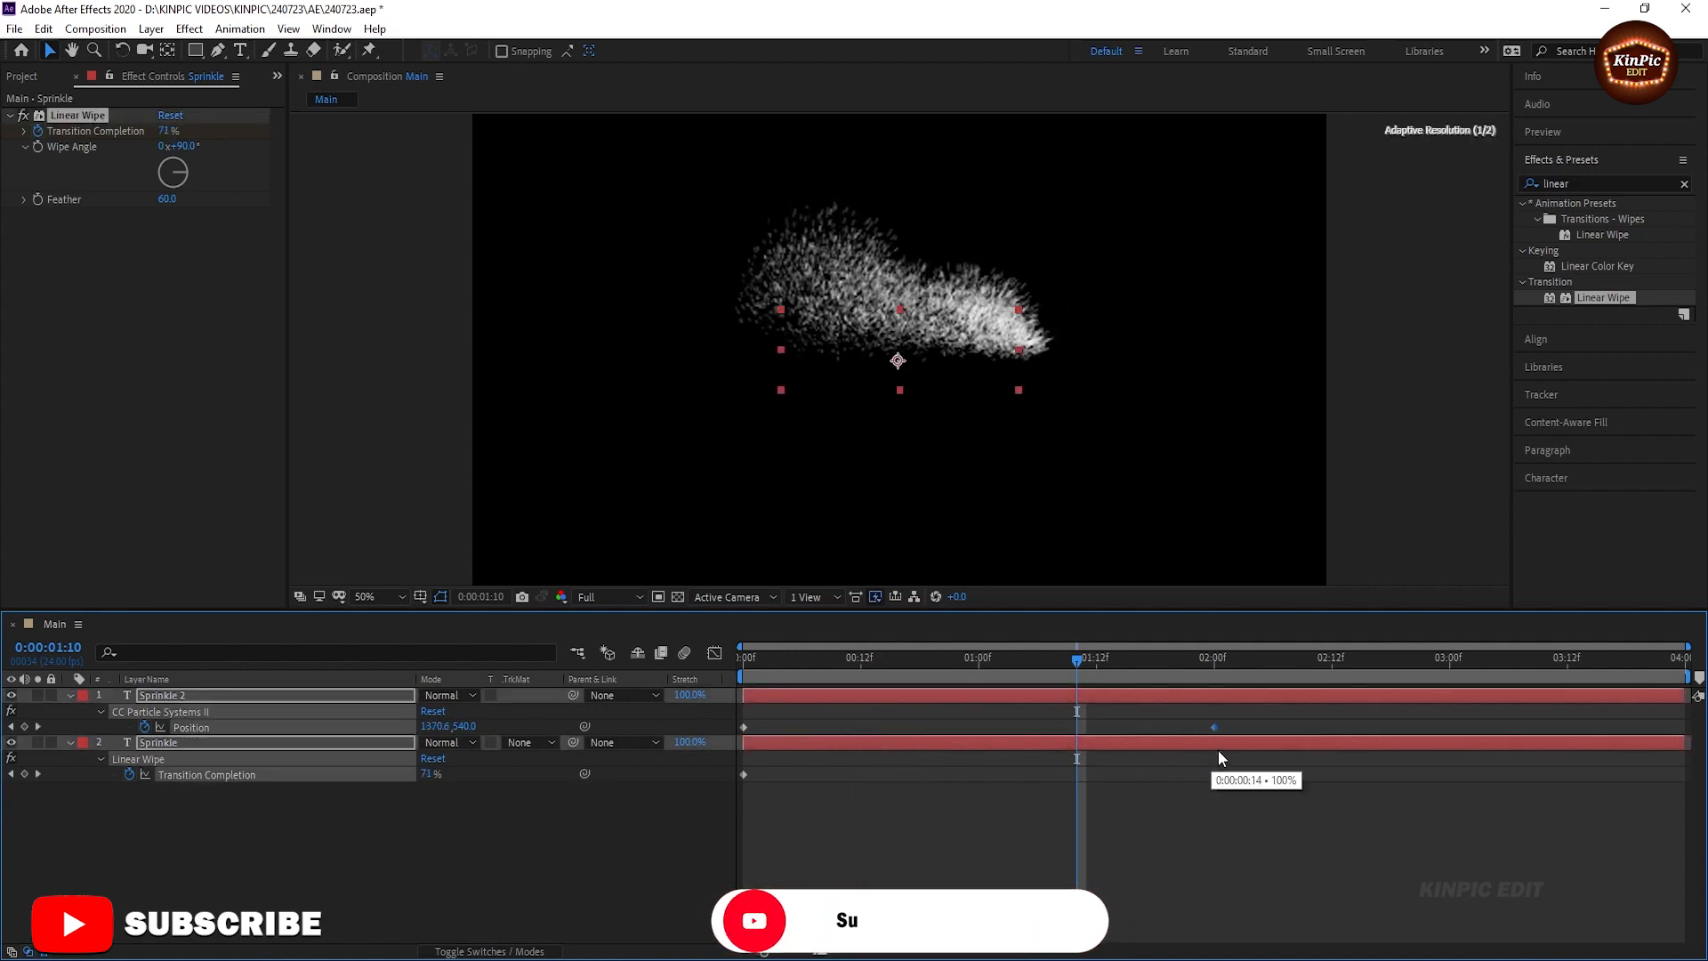
Step: Play the retimed animation from the first frame
drag(1079, 661, 648, 676)
key(space)
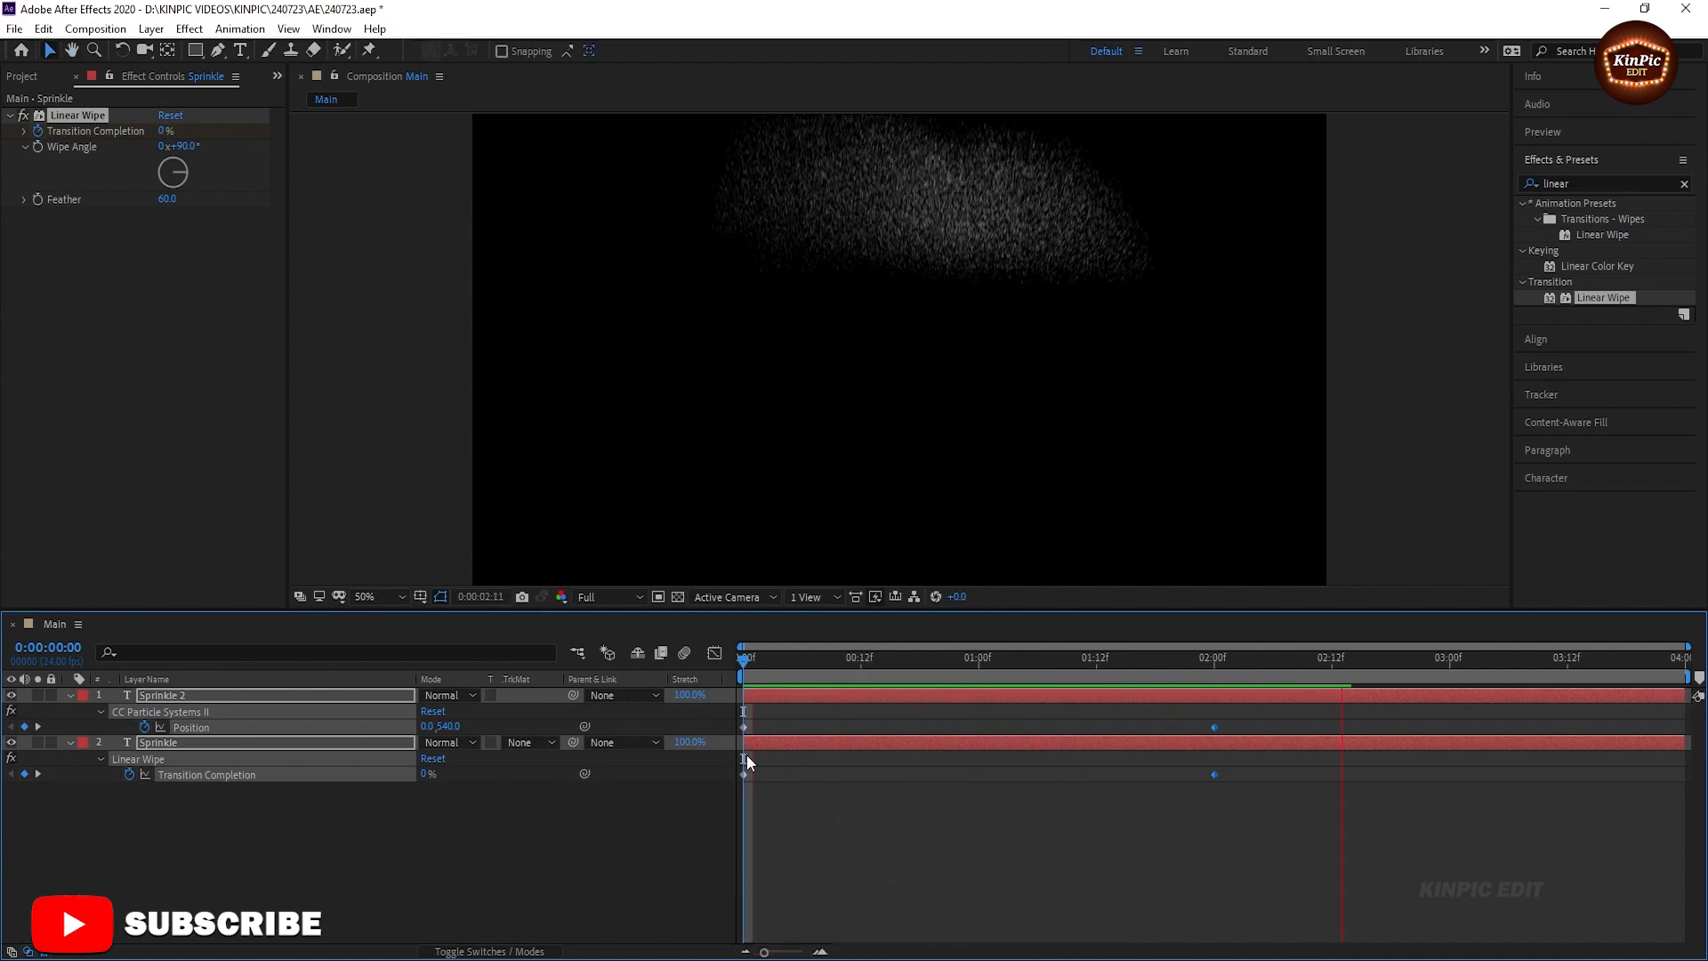
key(space)
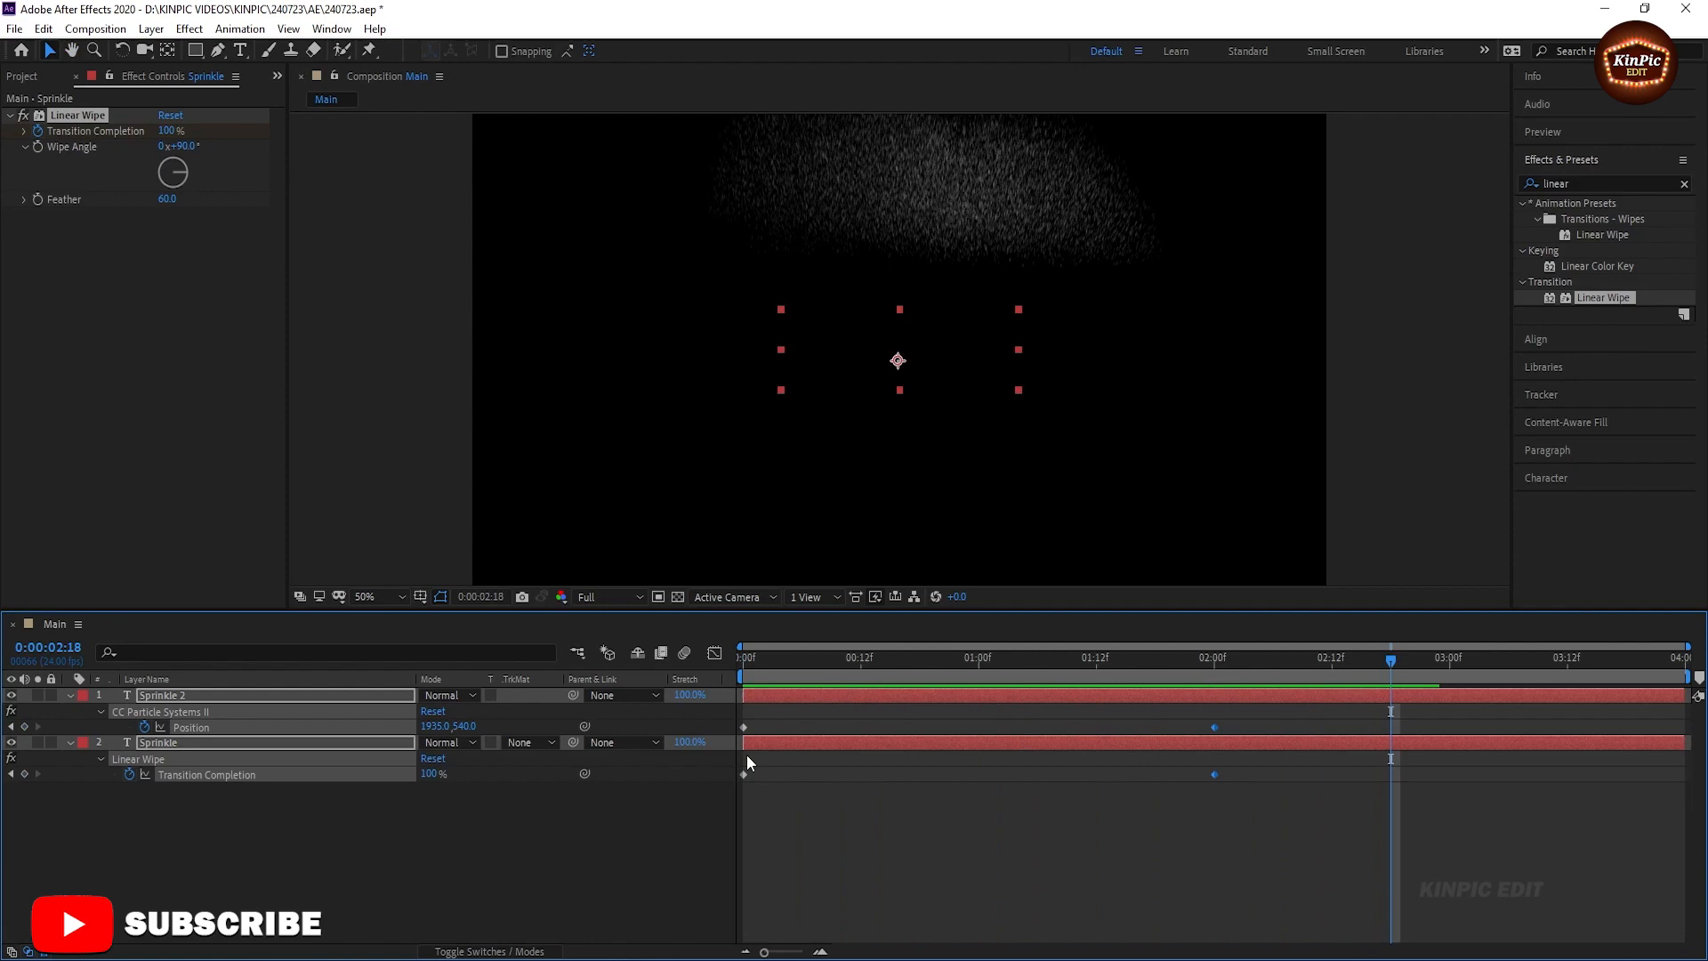
Step: Preview the animation from the start in a maximized composition view at 100% zoom, and restore the workspace layout
drag(776, 680, 624, 691)
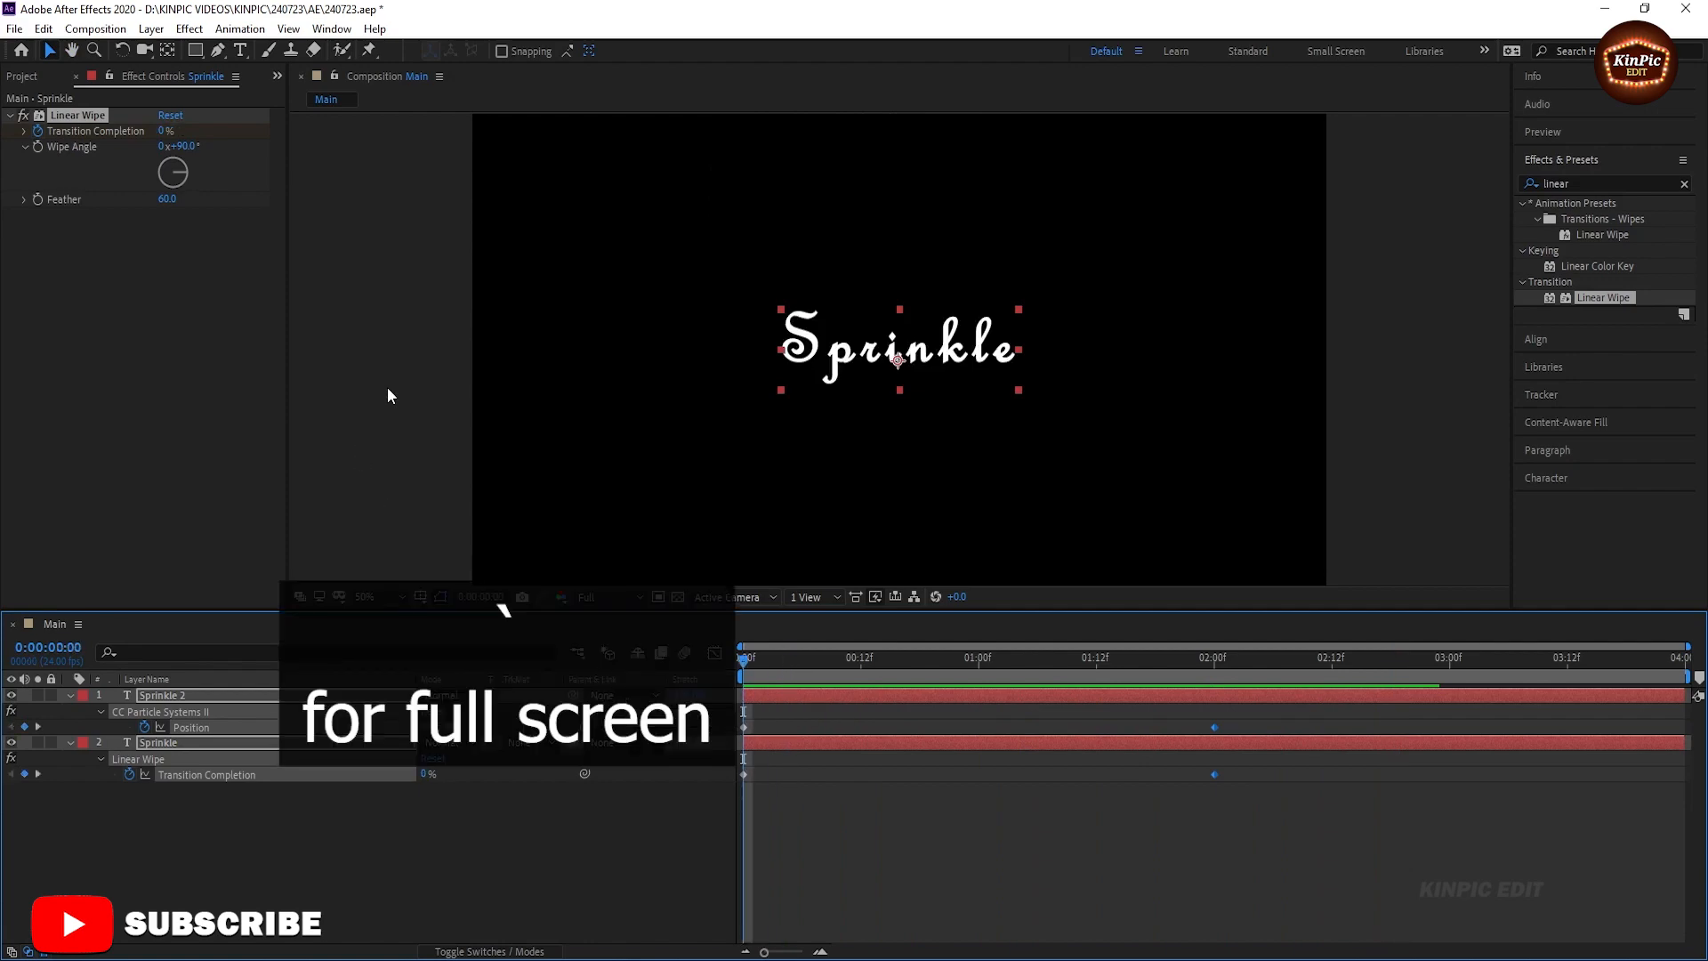
key(grave)
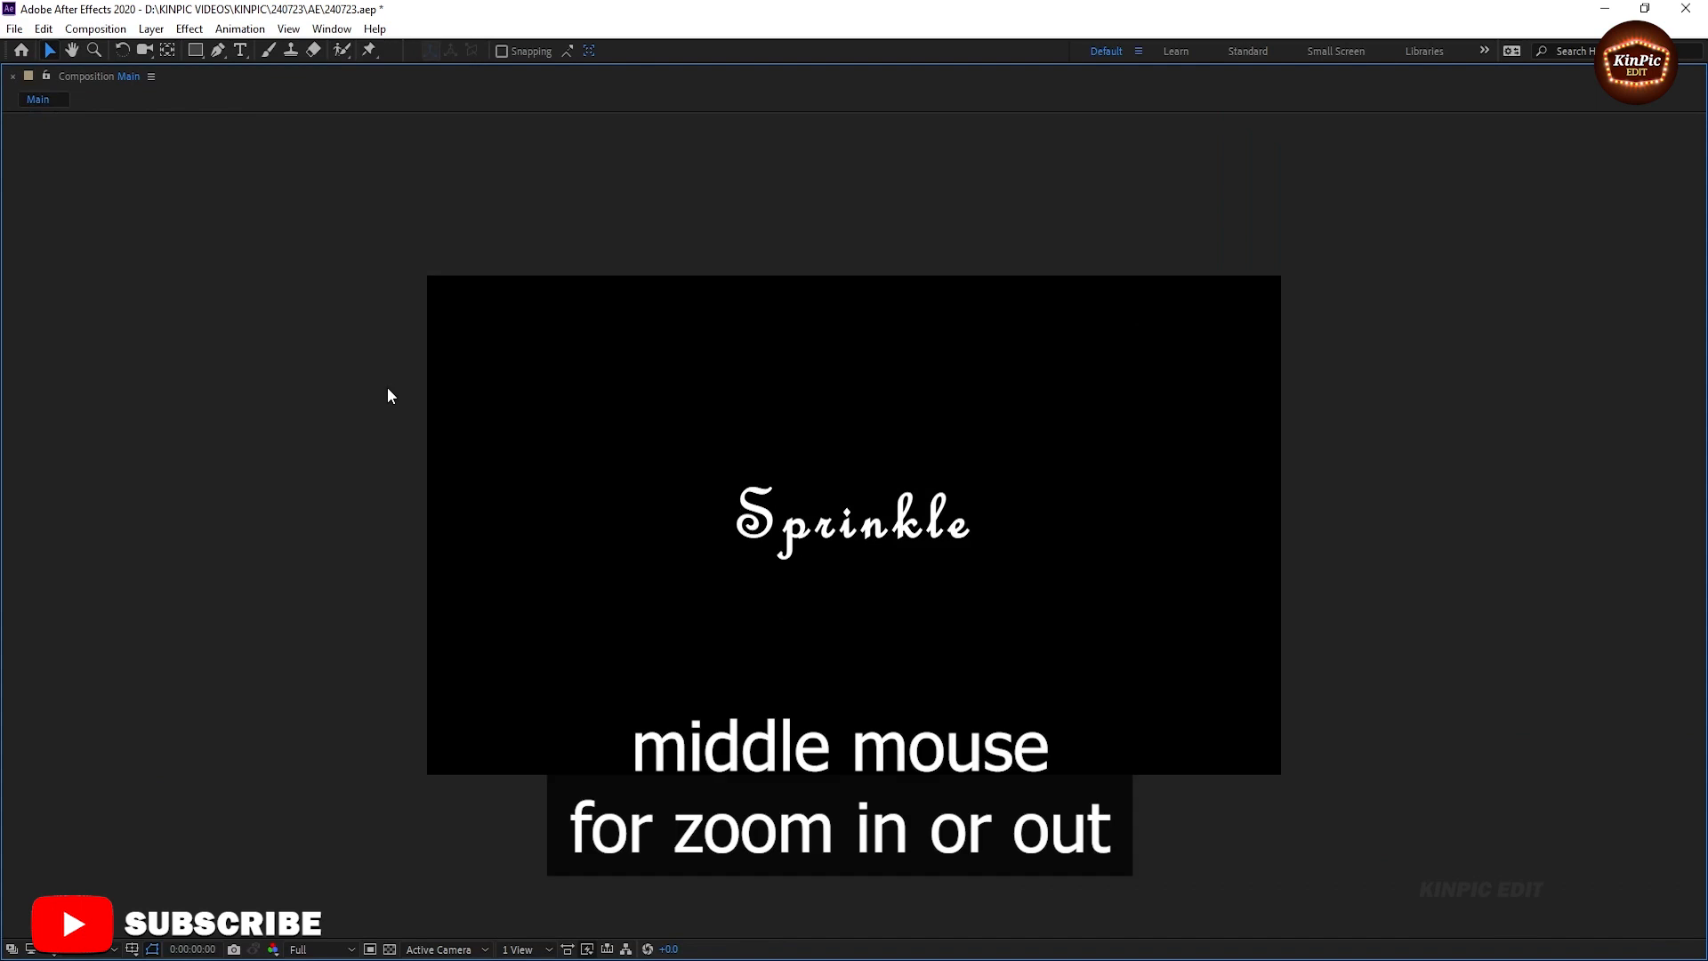
scroll(388, 395, up, 2)
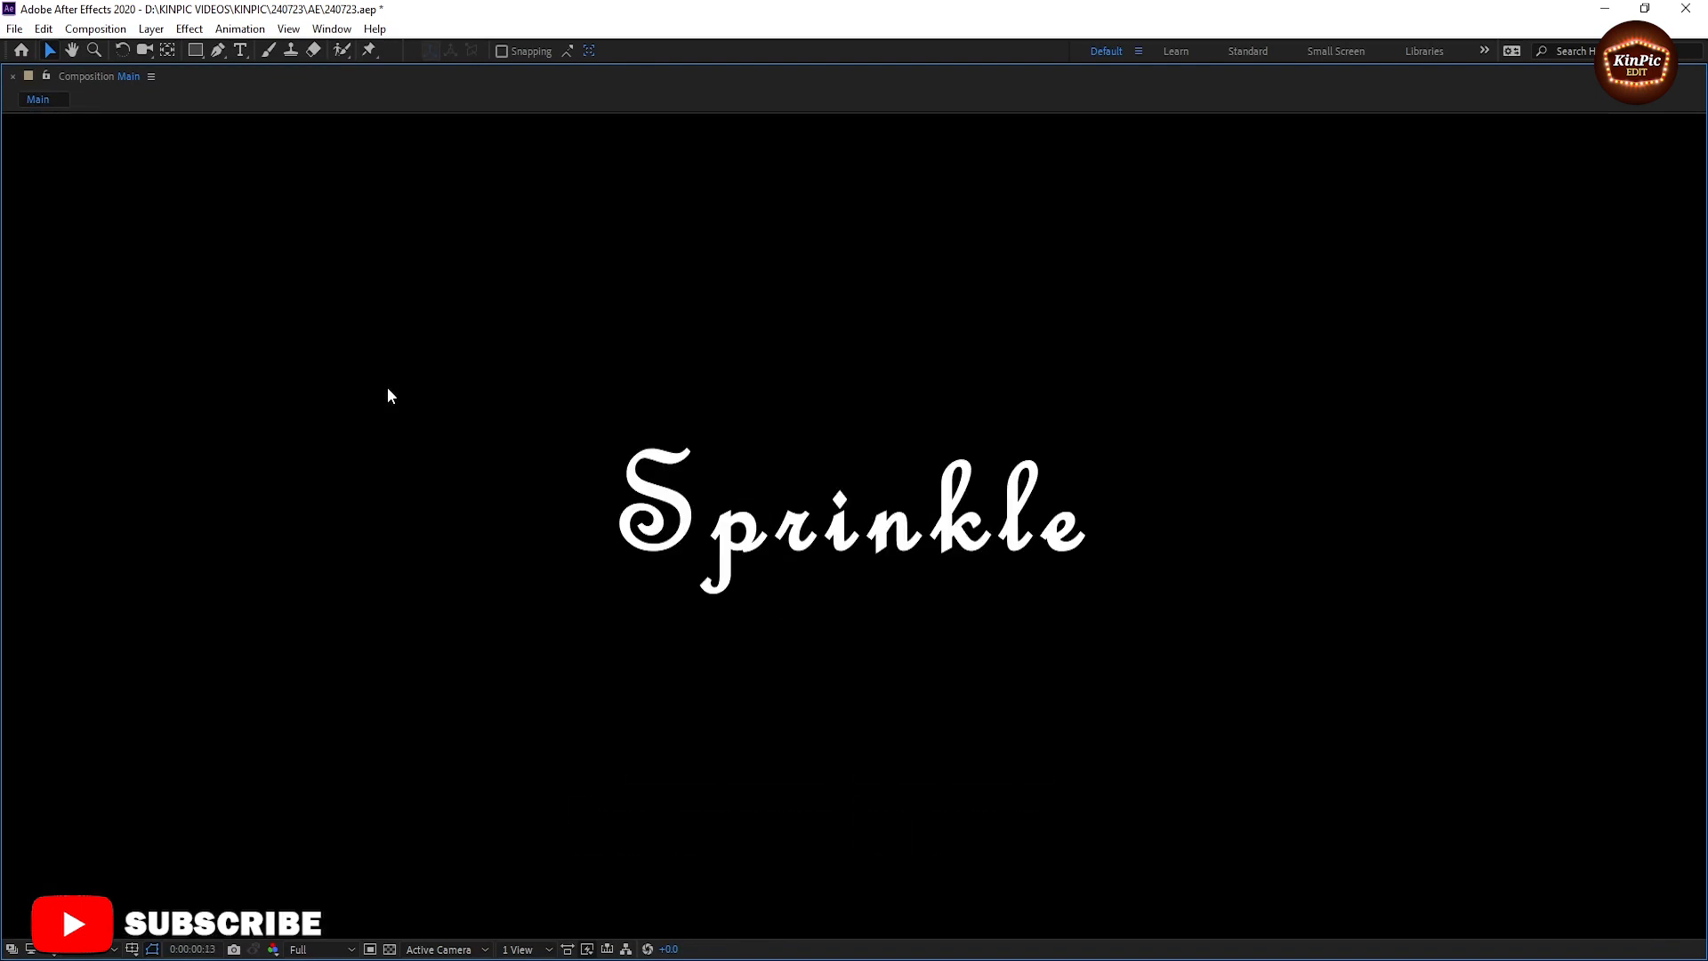
key(space)
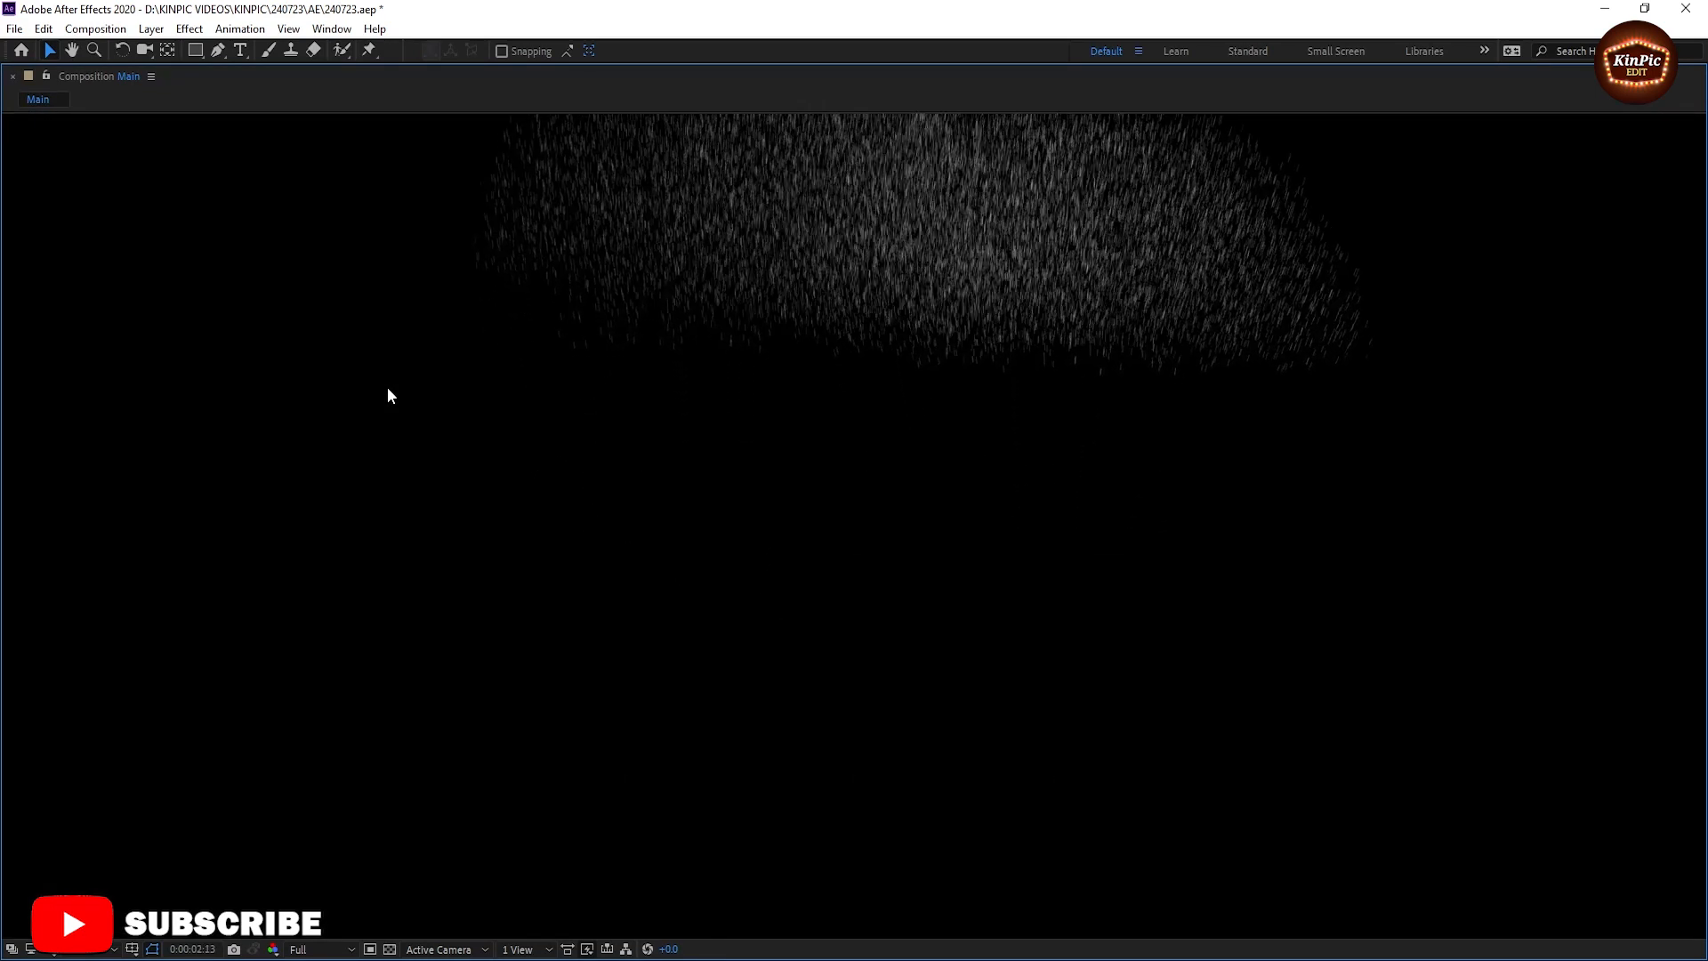
key(grave)
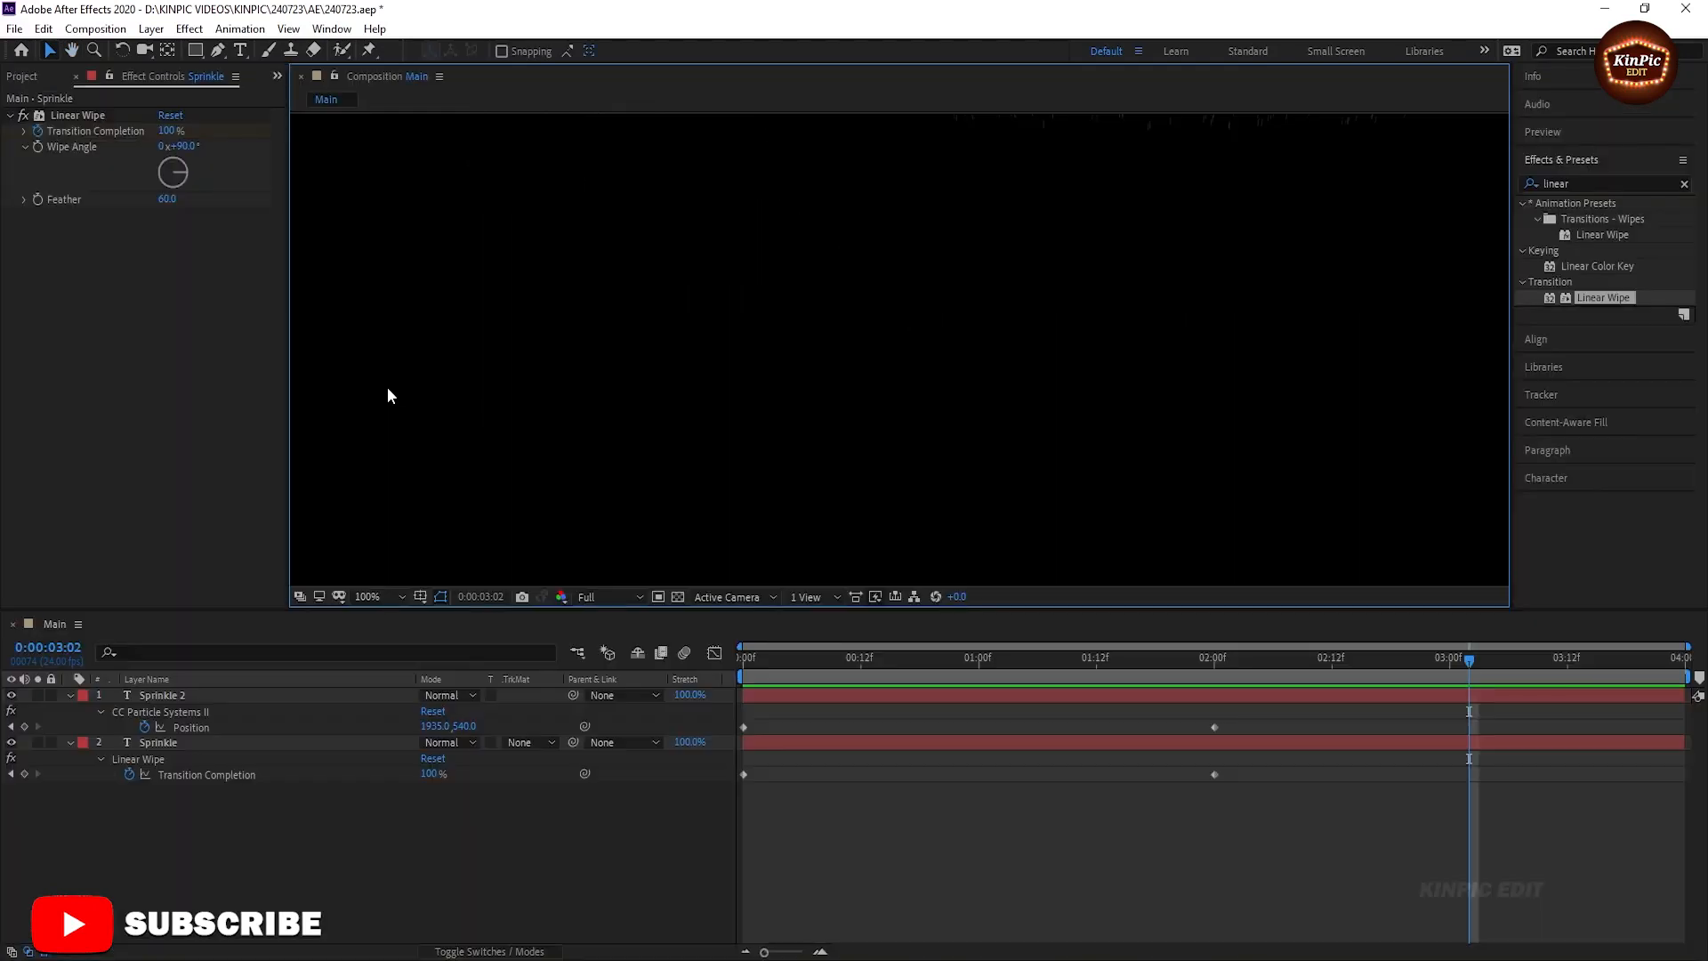
Step: Make the composition view taller above the timeline and scrub to 0:00:00:15 to review the effect
key(Home)
drag(719, 611, 699, 708)
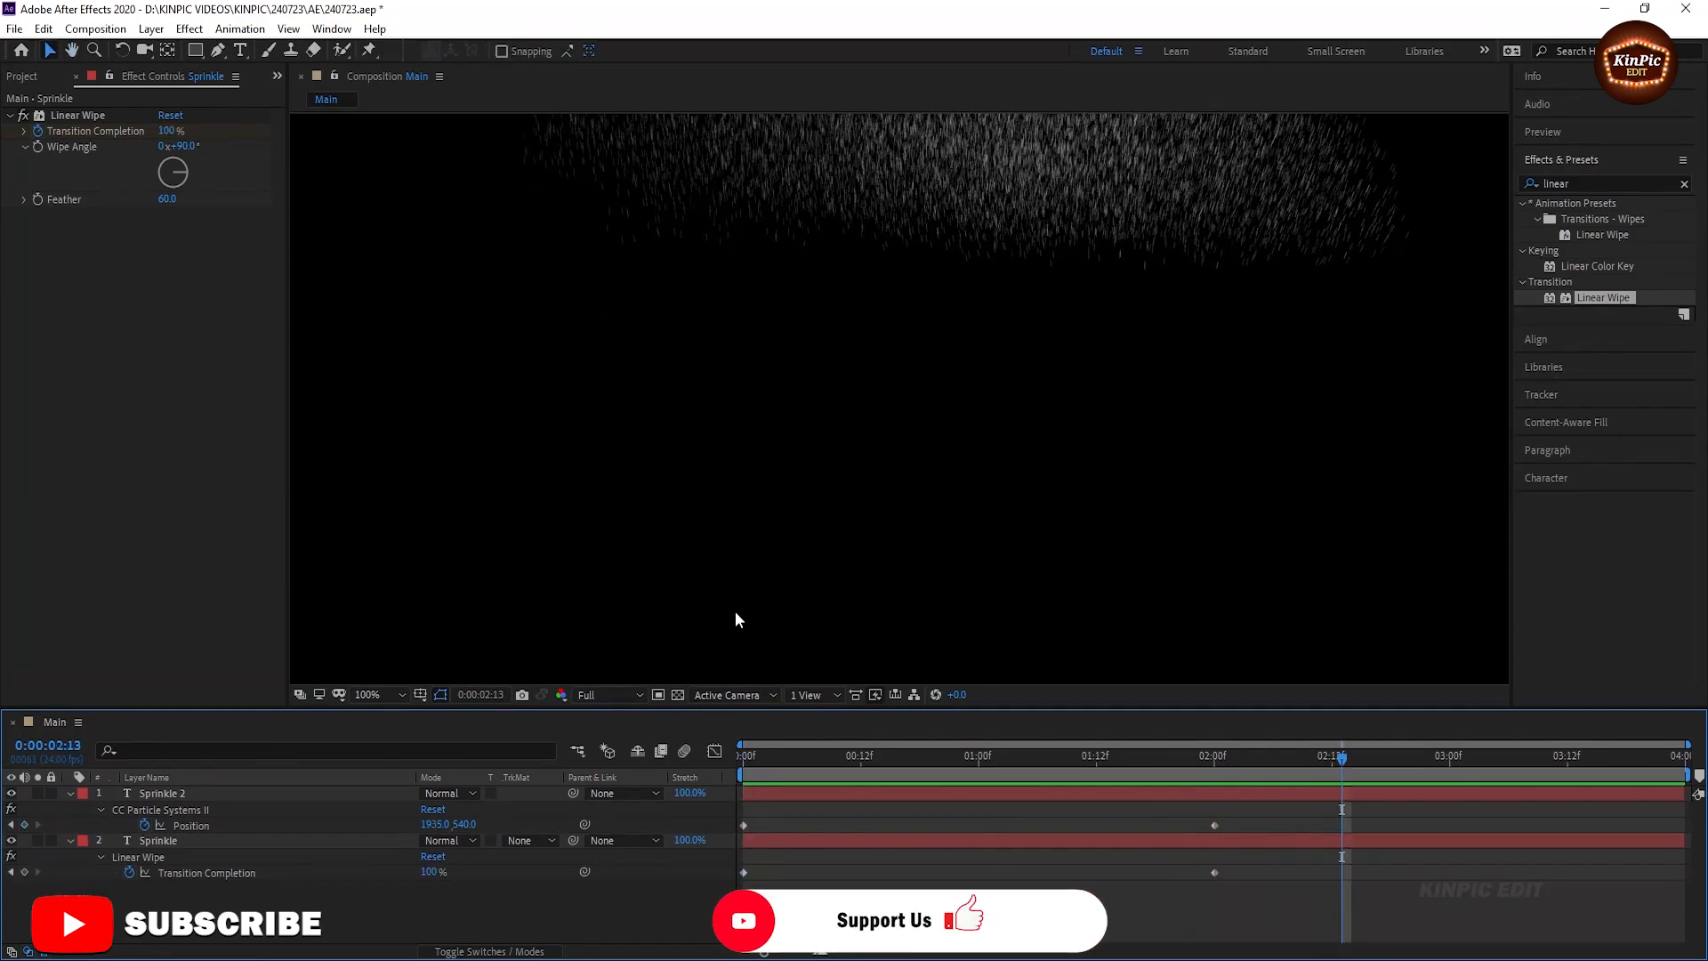
click(823, 759)
drag(905, 764, 884, 857)
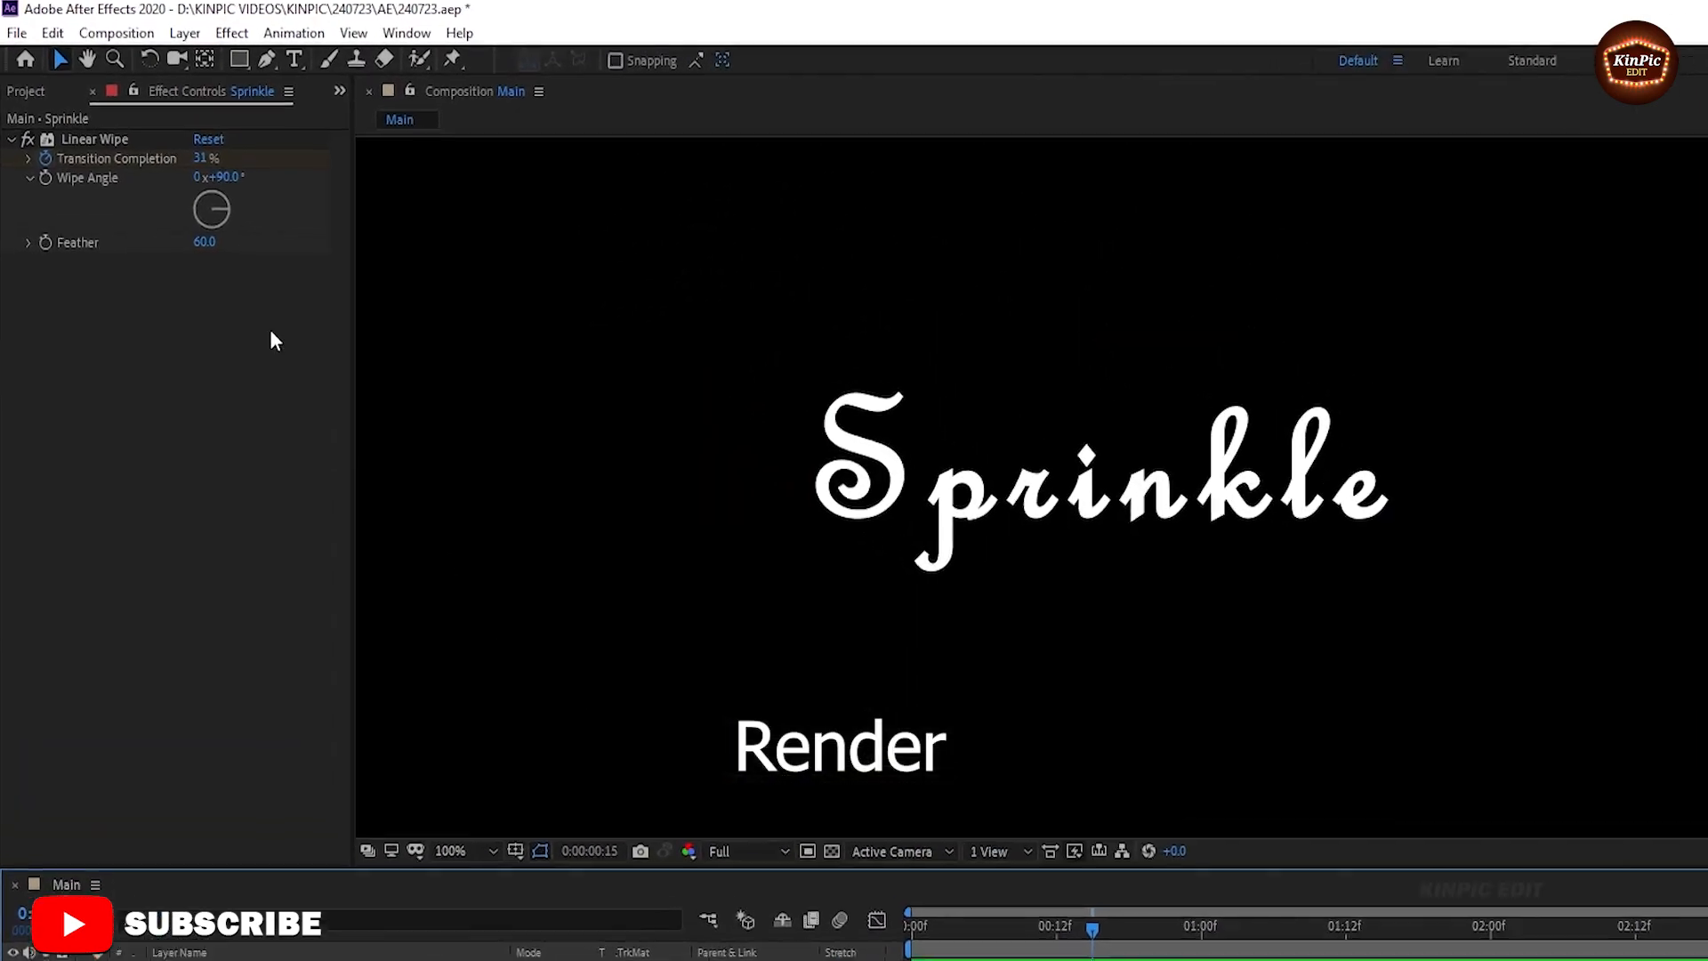
Step: Add the Main composition to the render queue and set its output module format to QuickTime
click(116, 33)
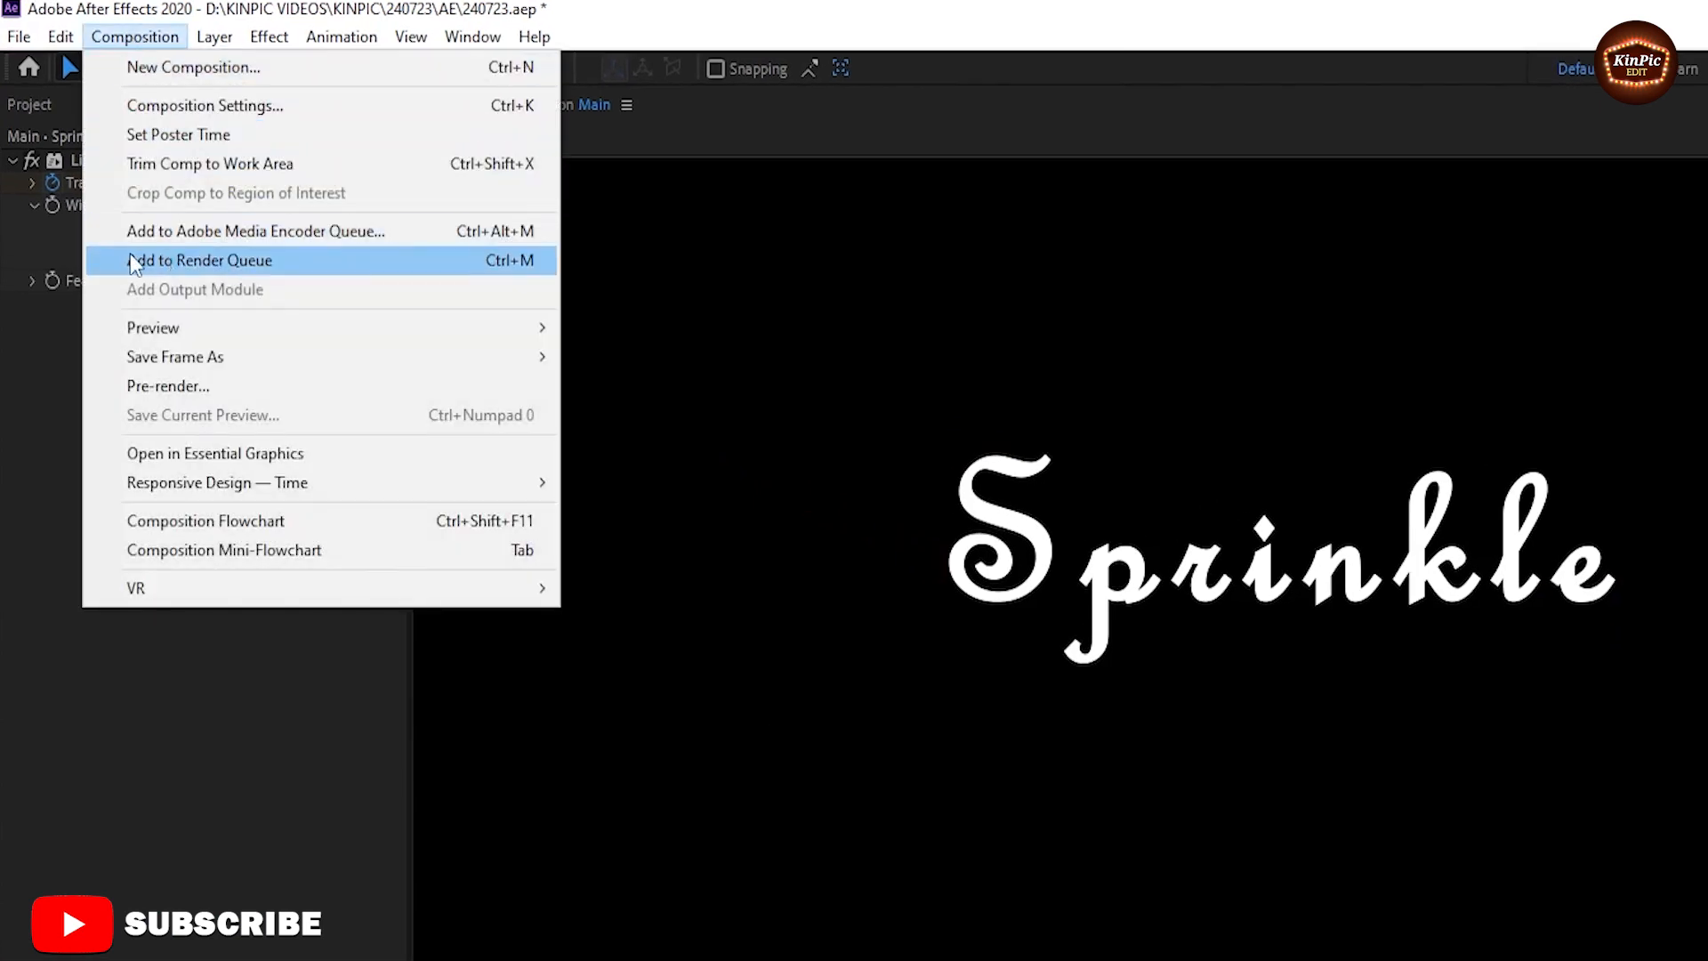
click(331, 274)
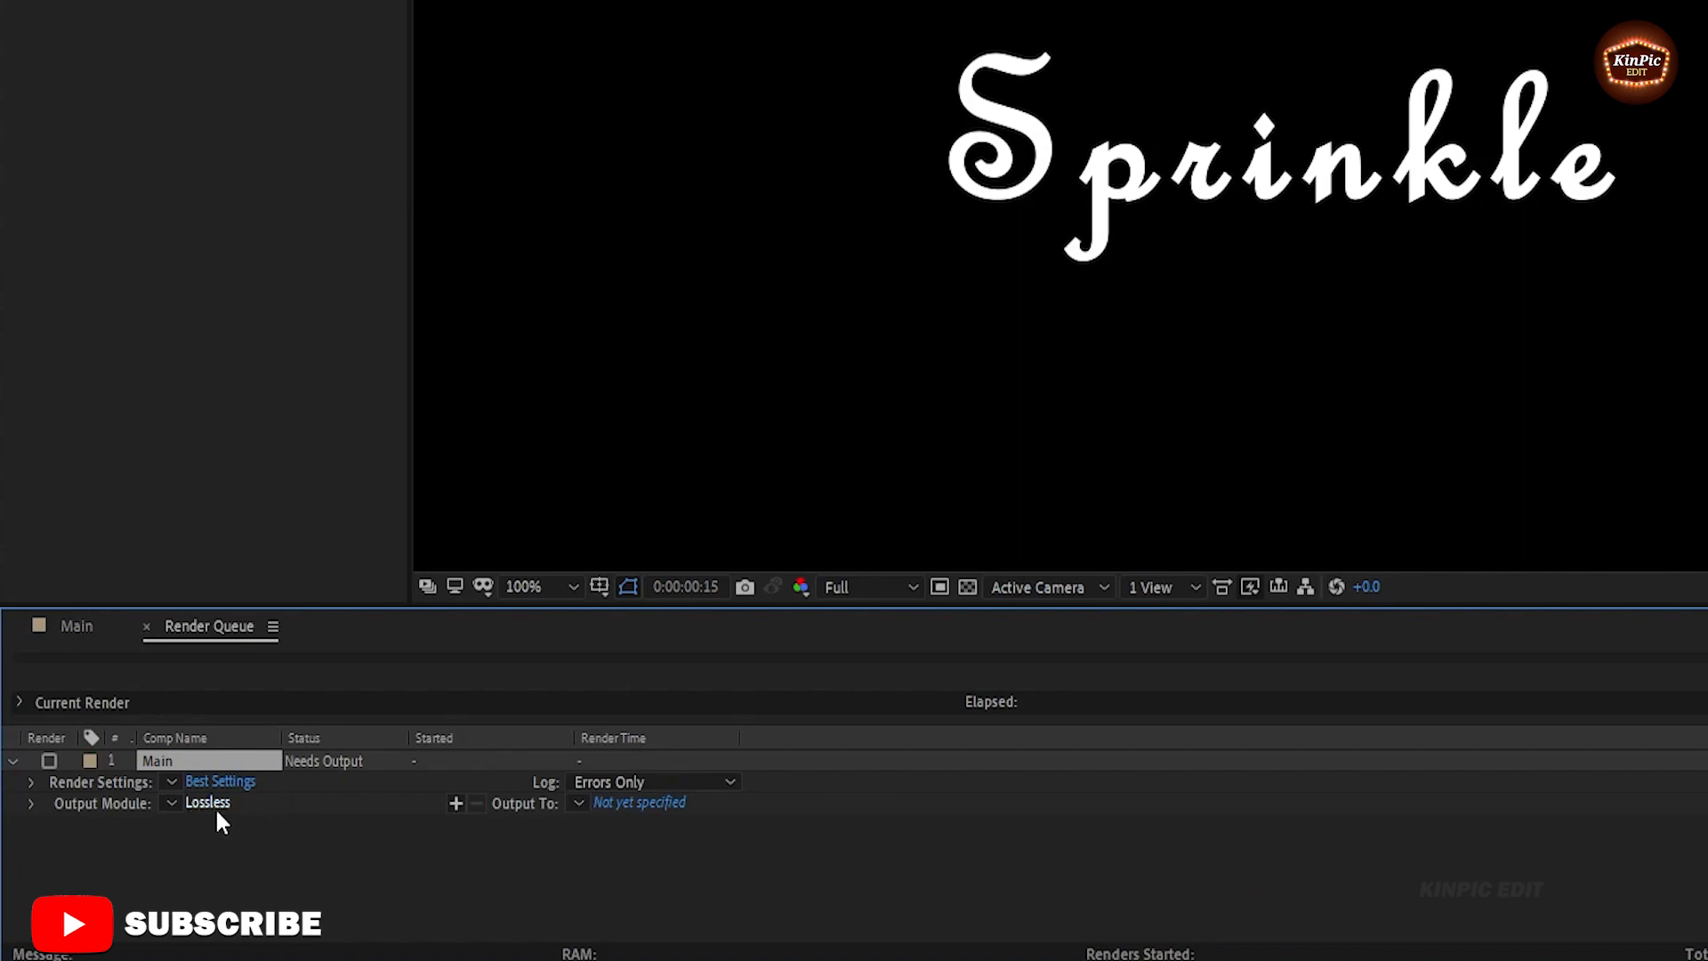
click(210, 801)
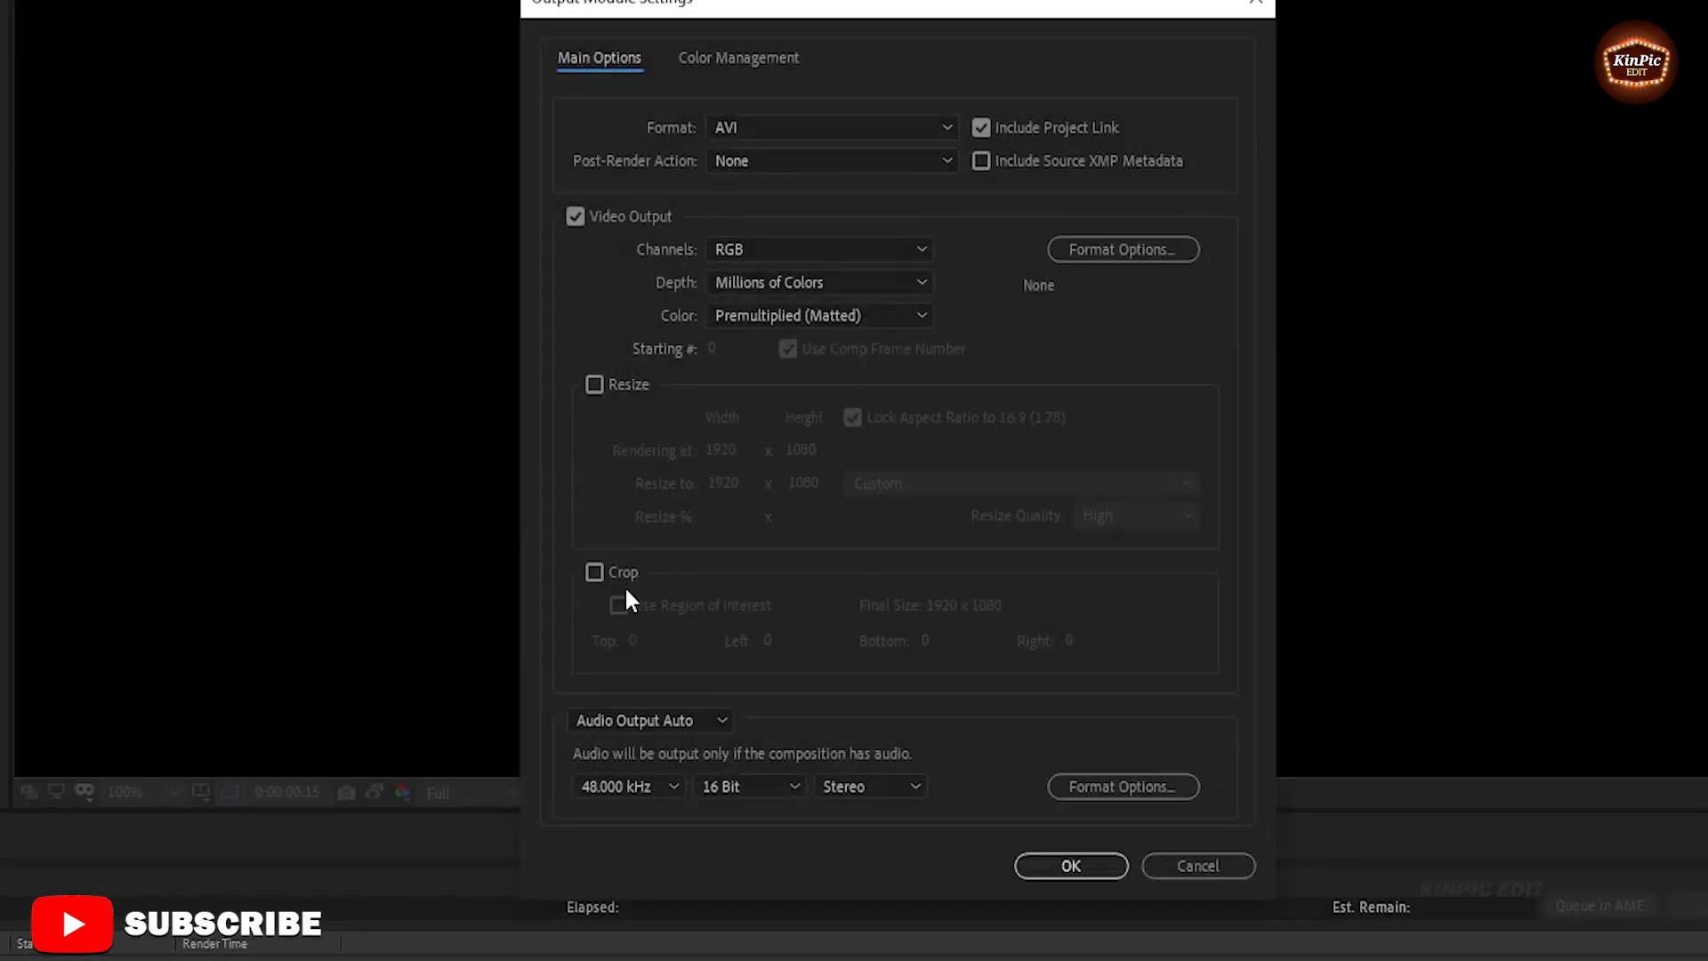
click(771, 127)
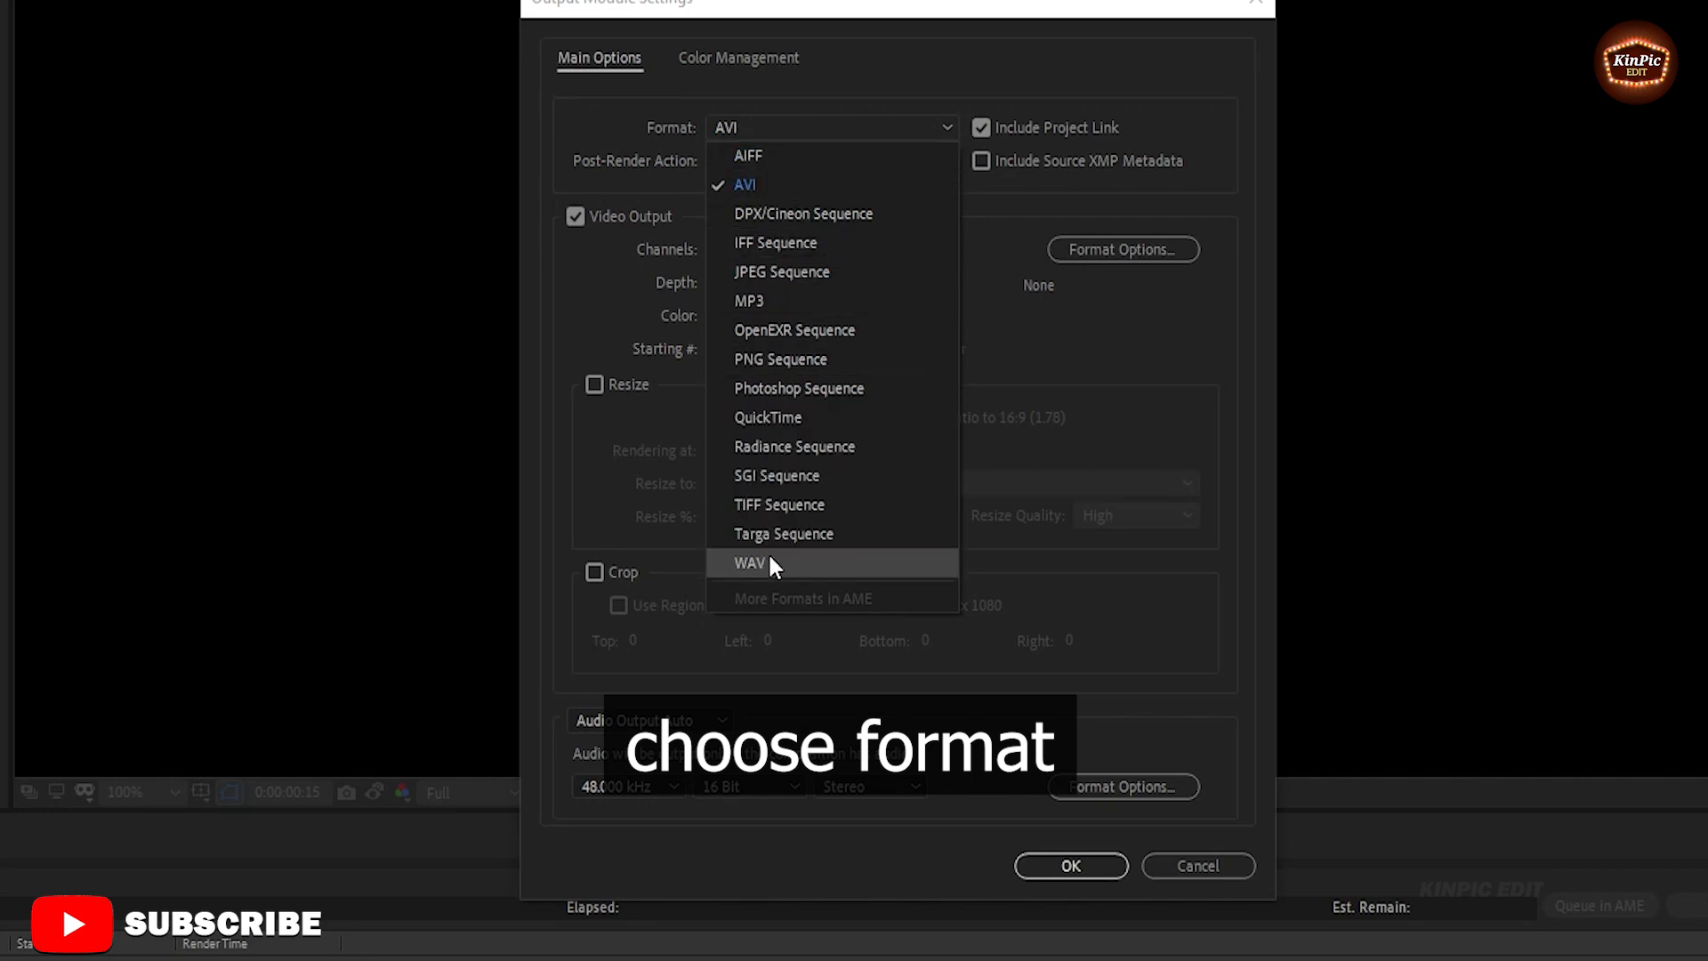
click(777, 419)
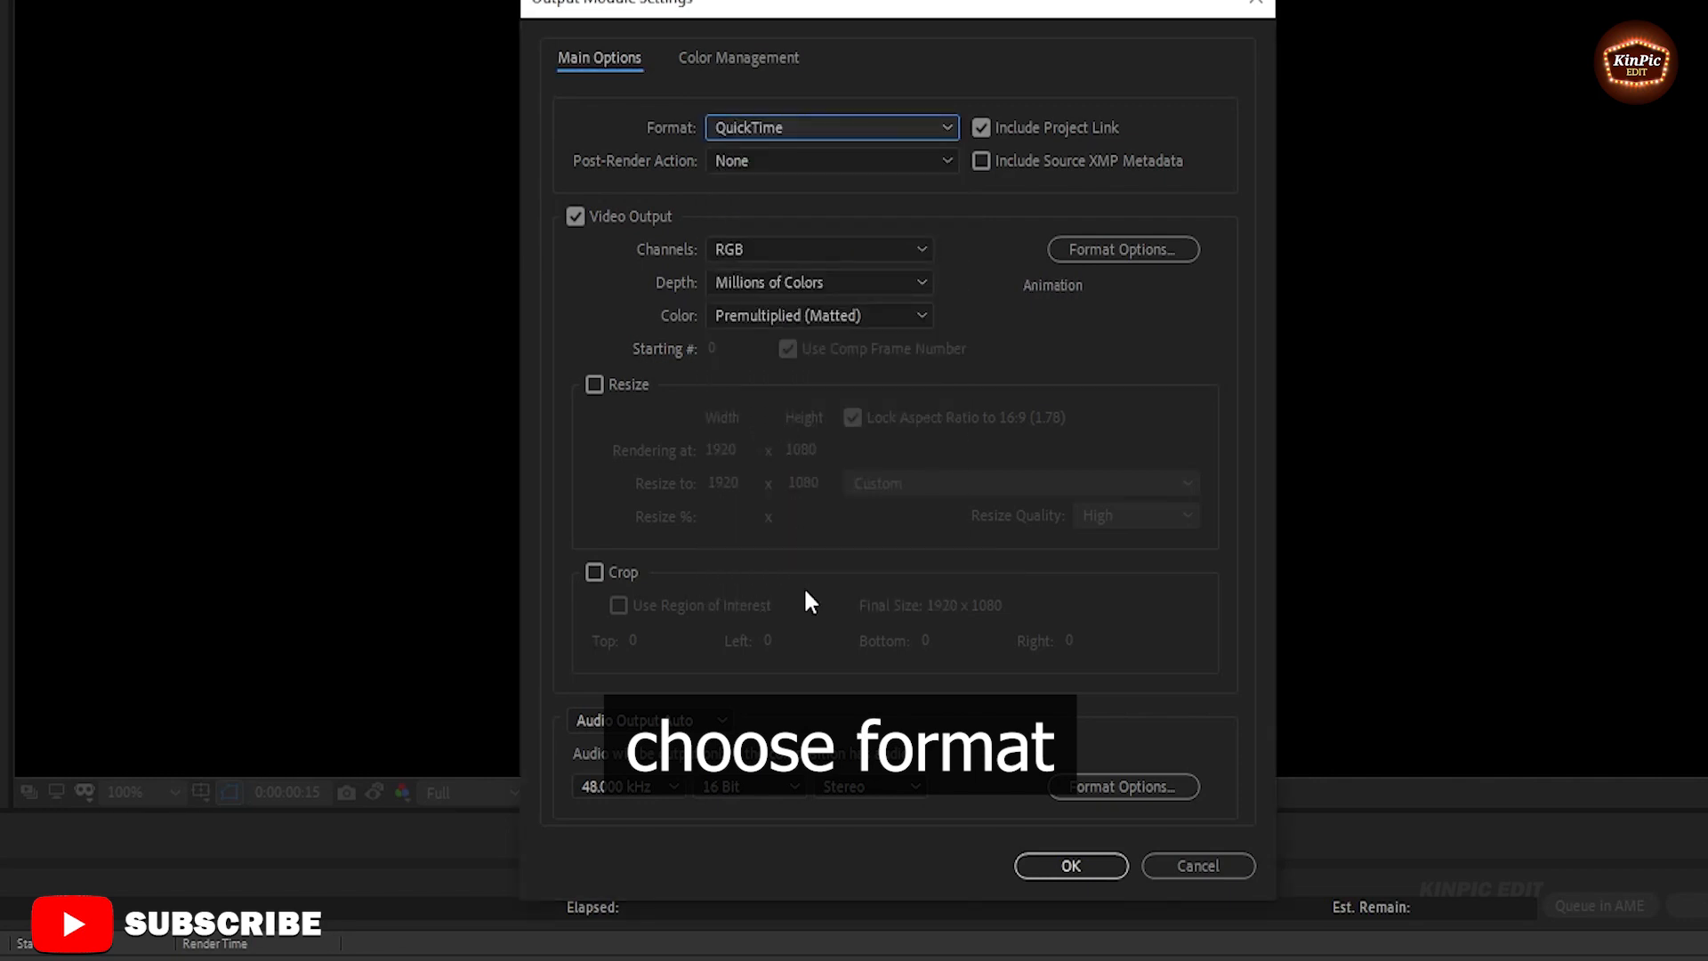
click(1068, 867)
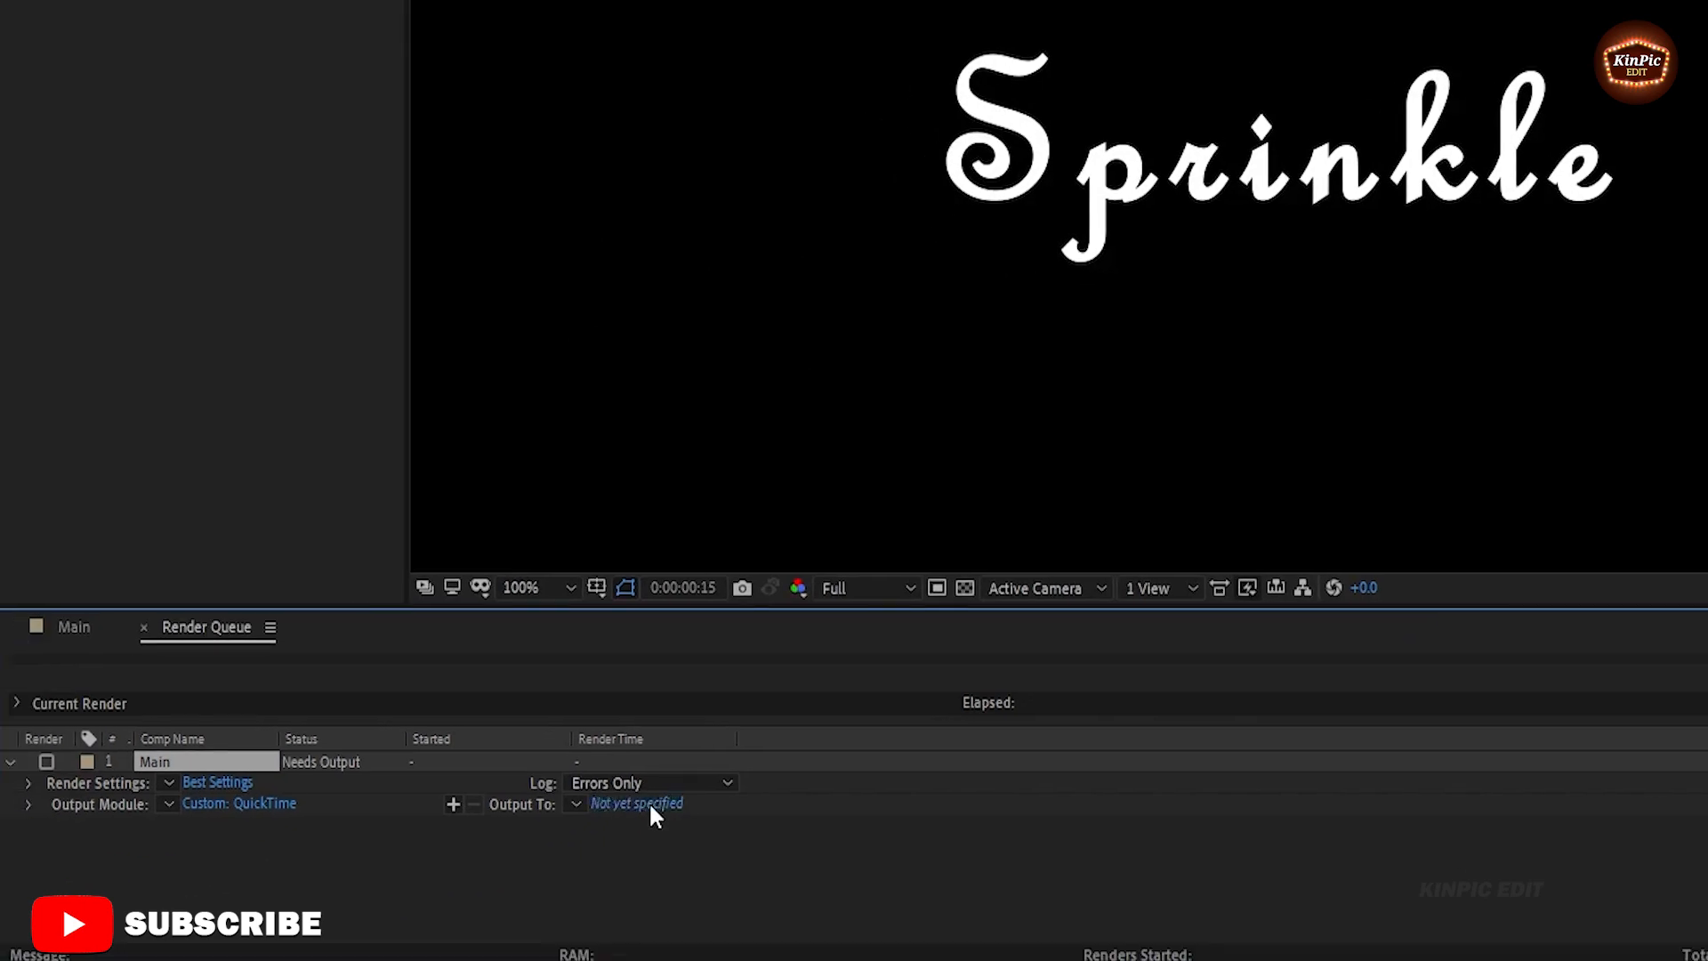
Step: Set the output file to Main.mov in the project's AE folder and start the render
click(650, 806)
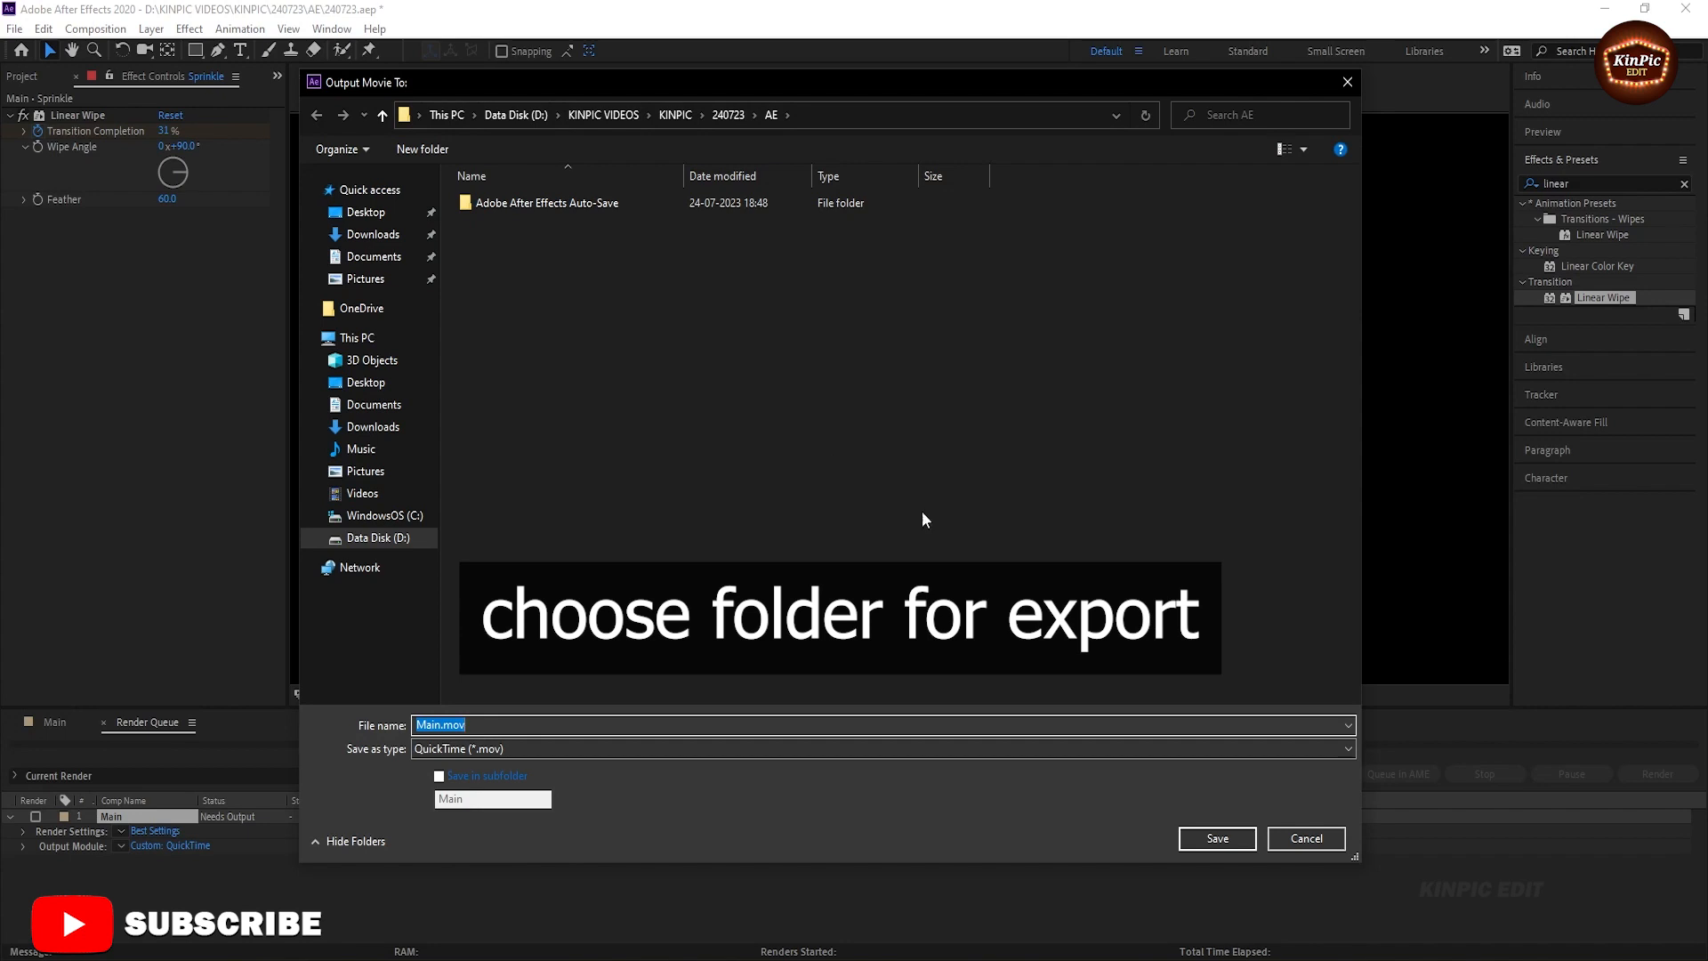
click(1239, 840)
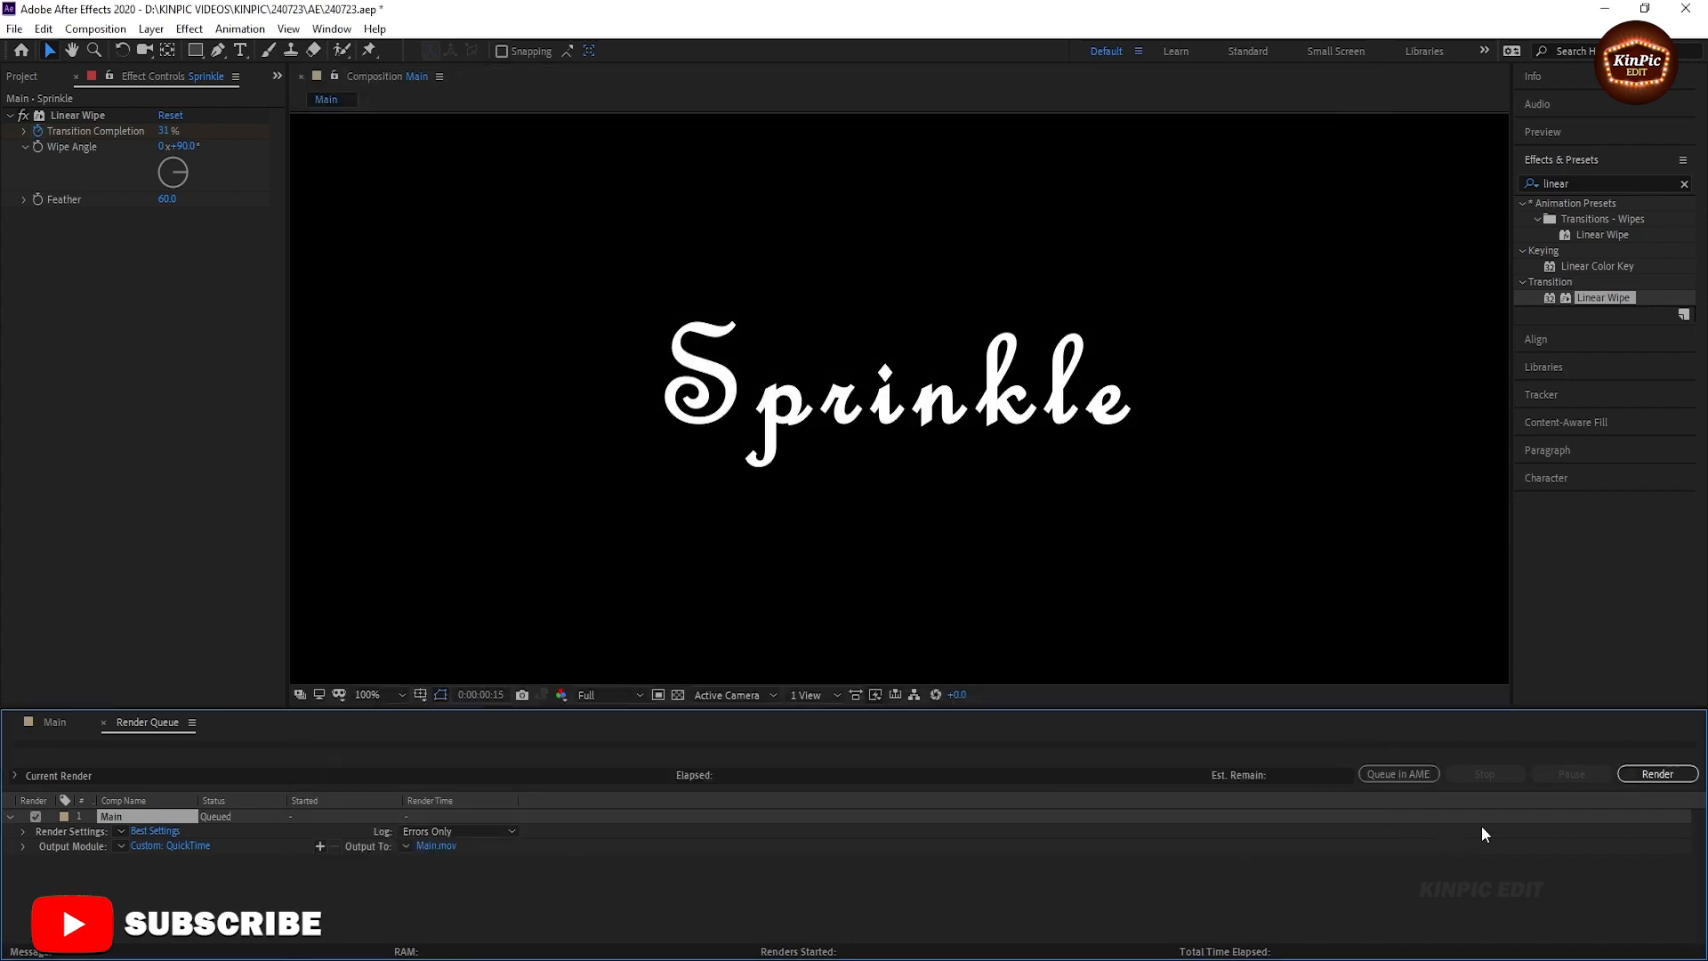
click(1661, 775)
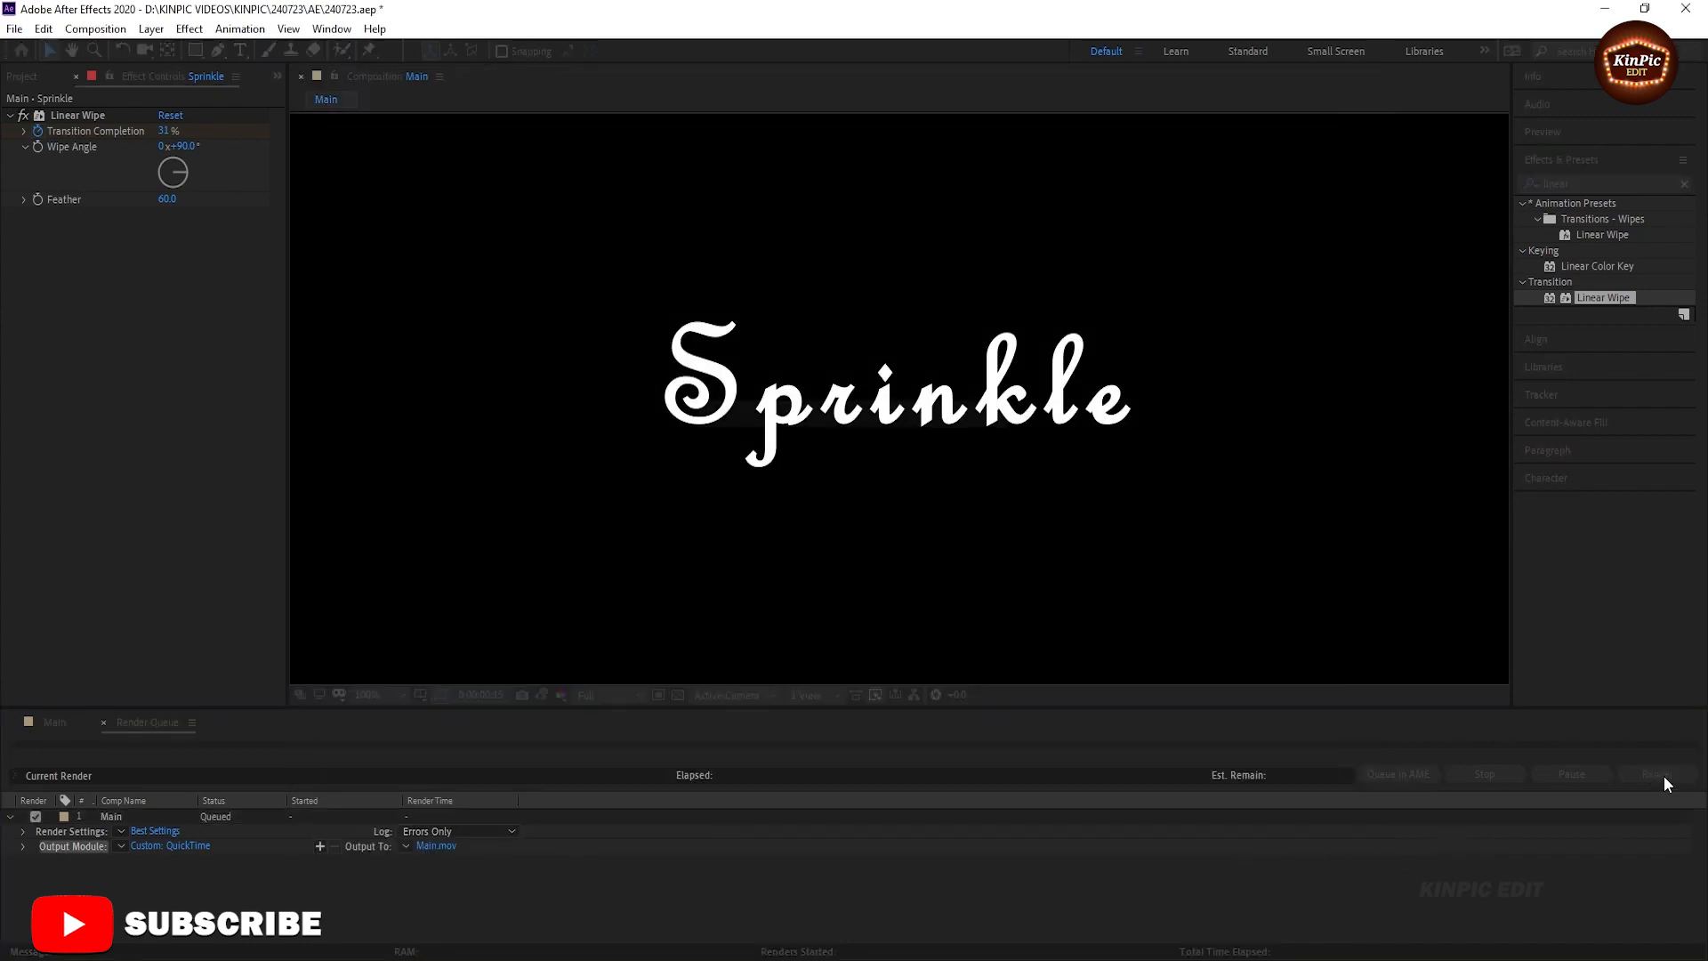